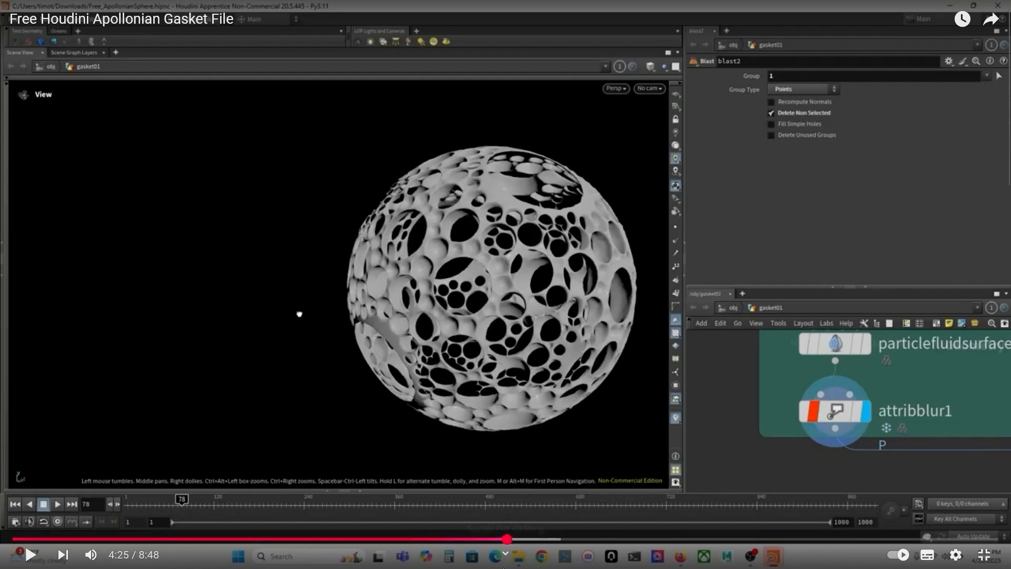
# Review the Apollonian gasket video at 3:29, 7:27 and 7:36, and switch to Photos to view the rendered artwork
pyautogui.click(401, 539)
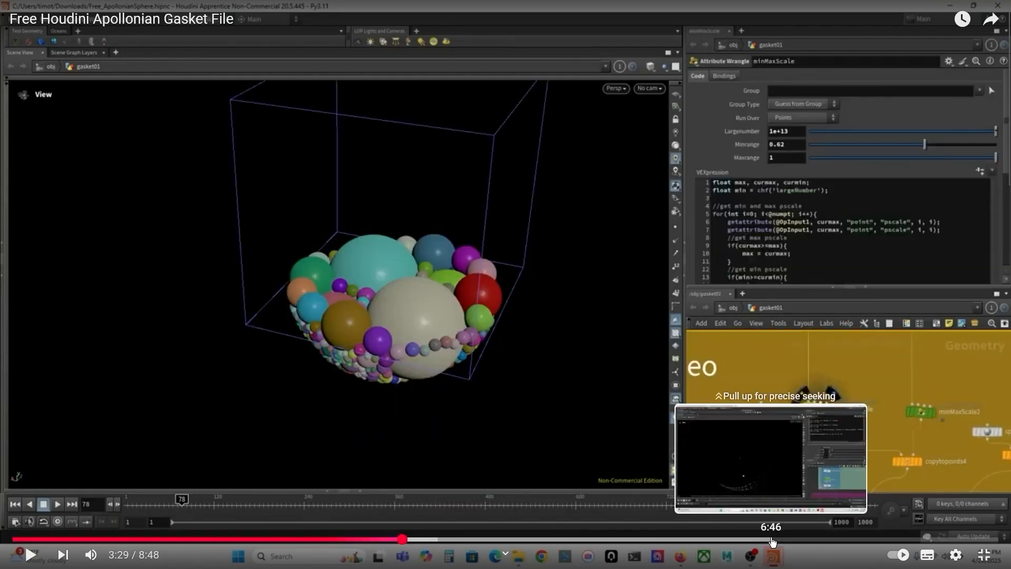
pyautogui.click(846, 539)
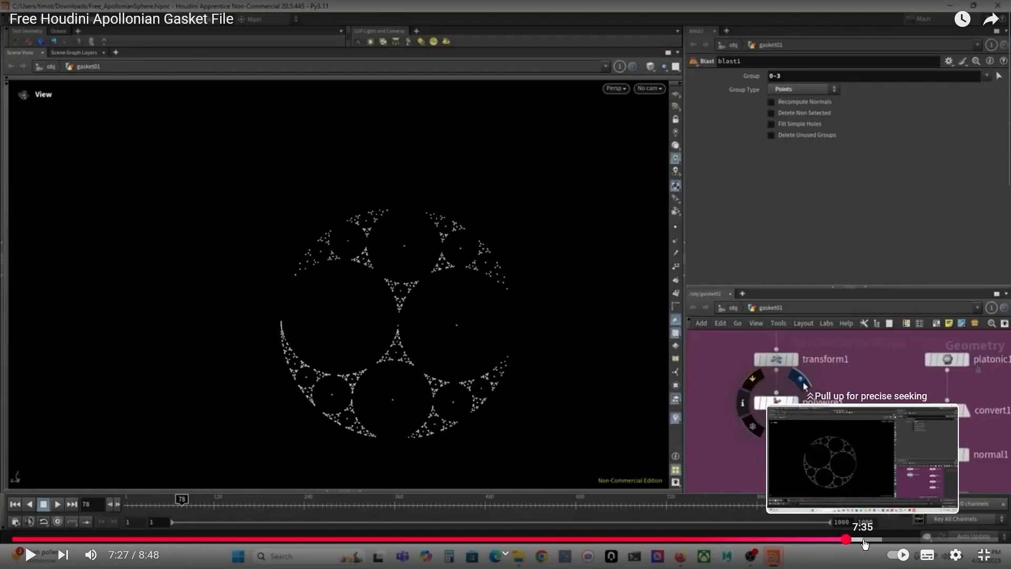
pyautogui.click(863, 539)
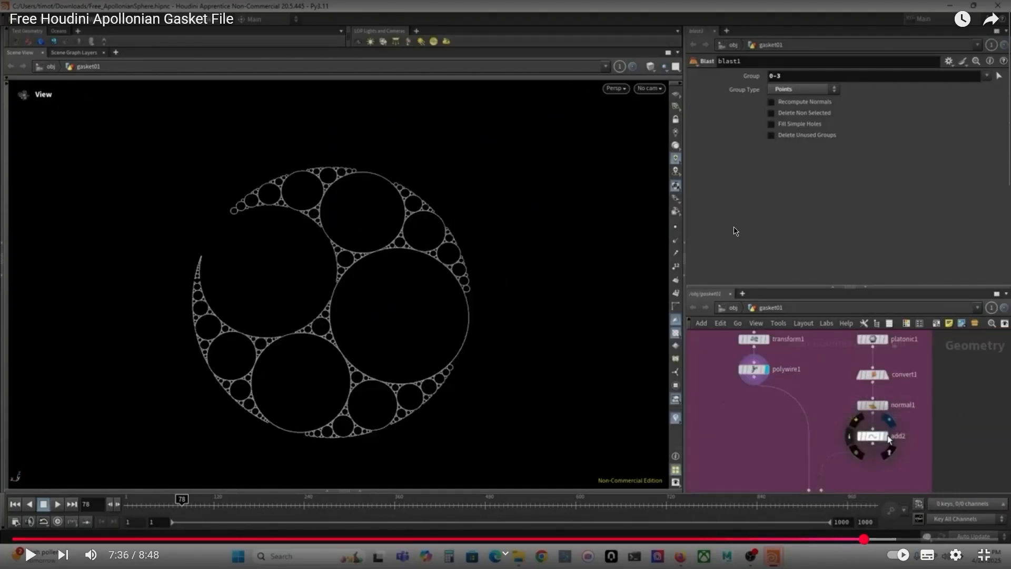
pyautogui.press('super')
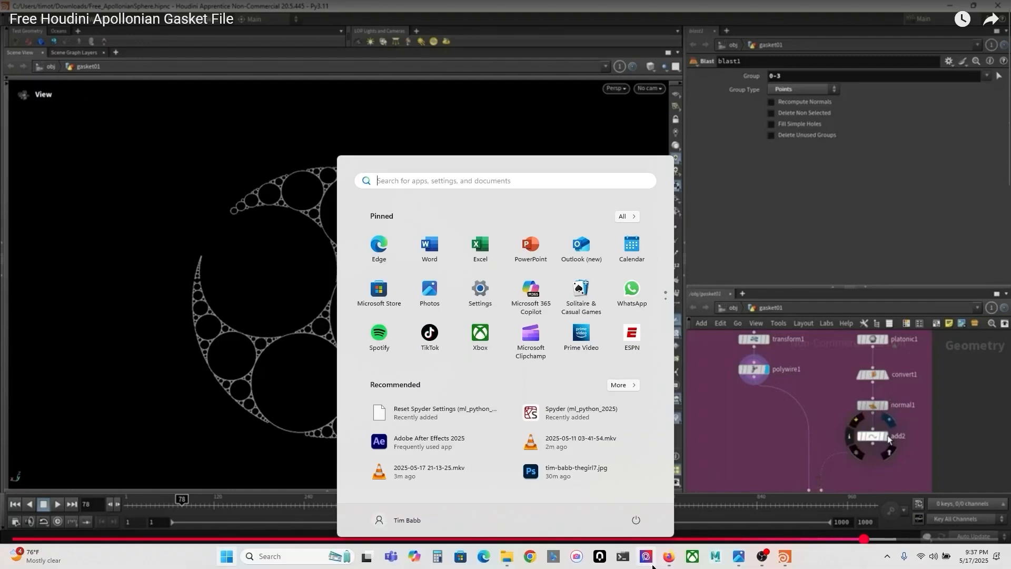
pyautogui.click(739, 560)
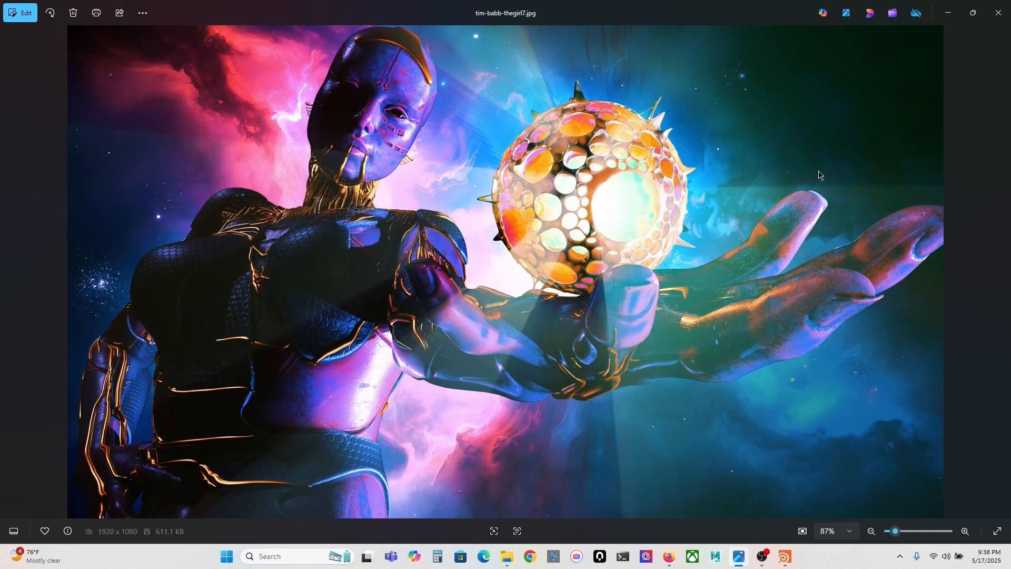
# Switch to Houdini and display the output of the subnet1 node in the geo1 network
pyautogui.click(785, 557)
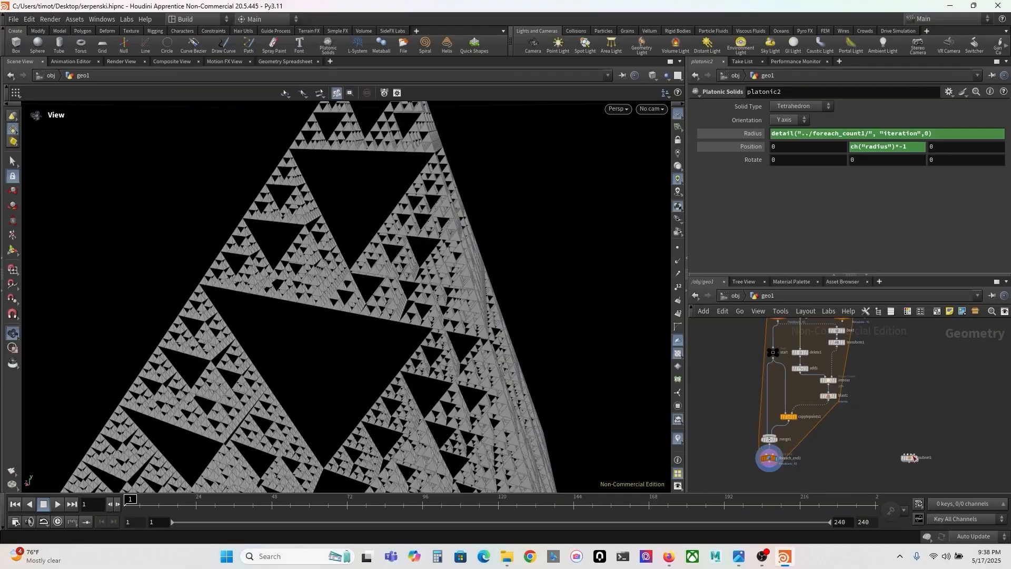
pyautogui.scroll(5, 911, 456)
pyautogui.moveTo(911, 456)
pyautogui.mouseDown()
pyautogui.moveTo(851, 454)
pyautogui.moveTo(904, 457)
pyautogui.mouseUp()
pyautogui.moveTo(429, 345); pyautogui.dragTo(341, 327)
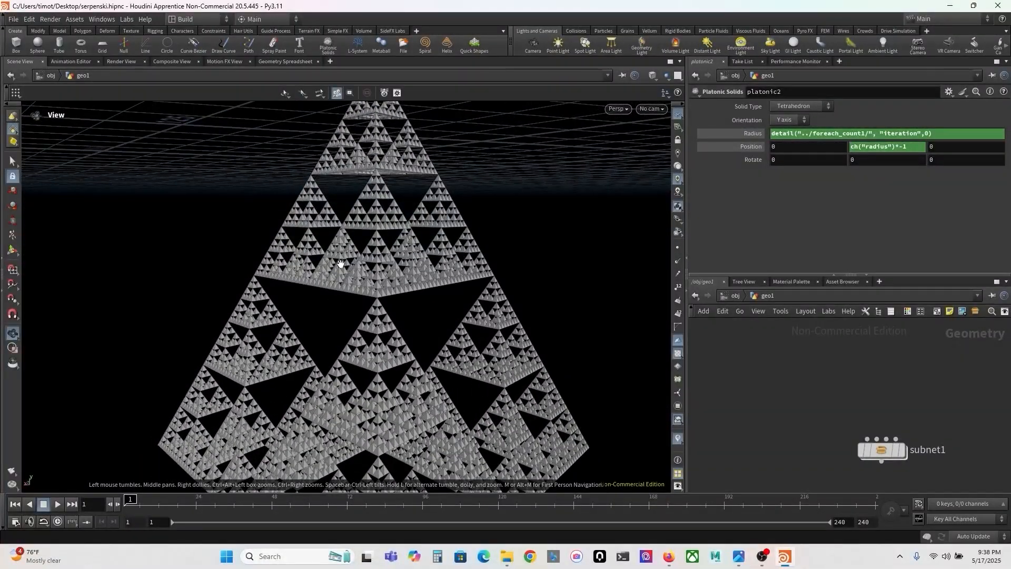
pyautogui.moveTo(339, 267); pyautogui.dragTo(363, 247)
pyautogui.click(901, 450)
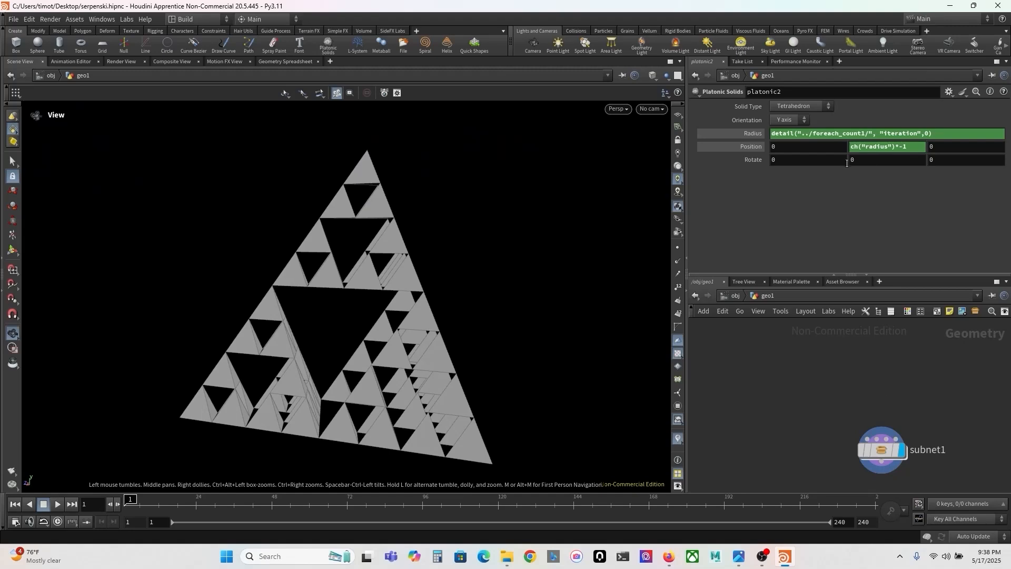
# Step subnet1's Select Input through 0, 1, 3 and 4, examining the tetrahedron arrangement at each stage
pyautogui.click(879, 452)
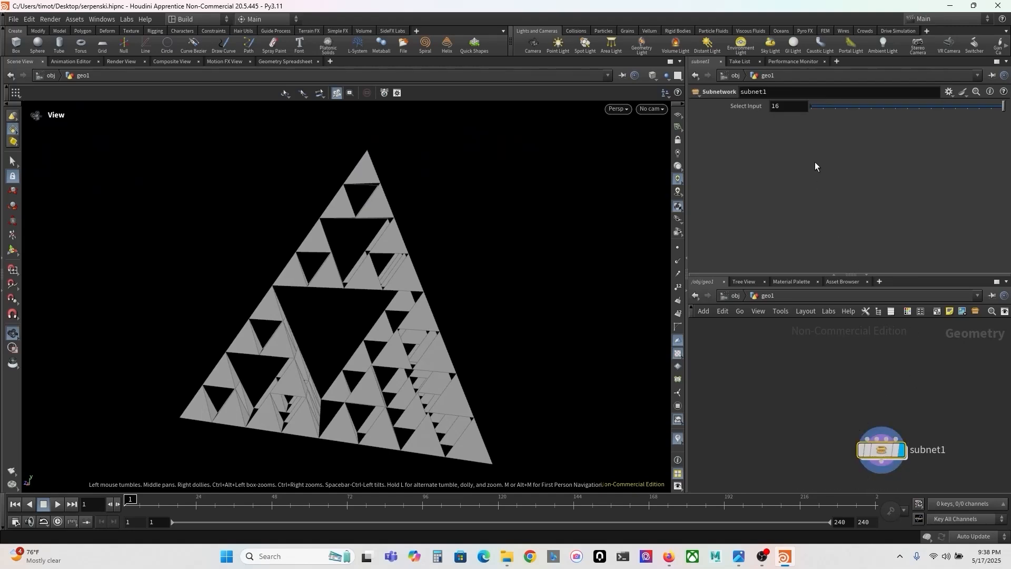
pyautogui.click(816, 106)
pyautogui.moveTo(431, 224); pyautogui.dragTo(384, 289)
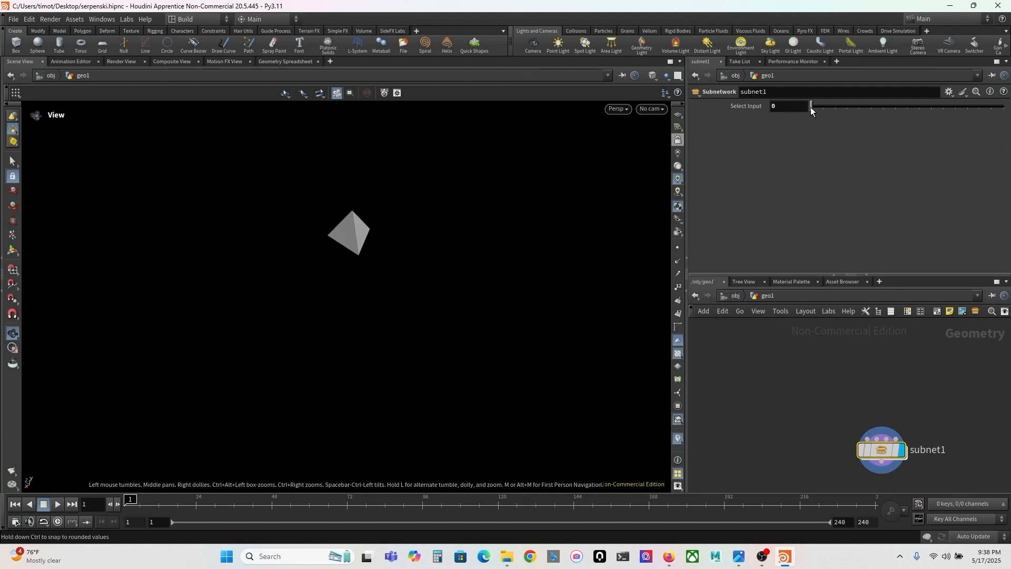
pyautogui.moveTo(811, 108); pyautogui.dragTo(823, 109)
pyautogui.moveTo(477, 235); pyautogui.dragTo(501, 266)
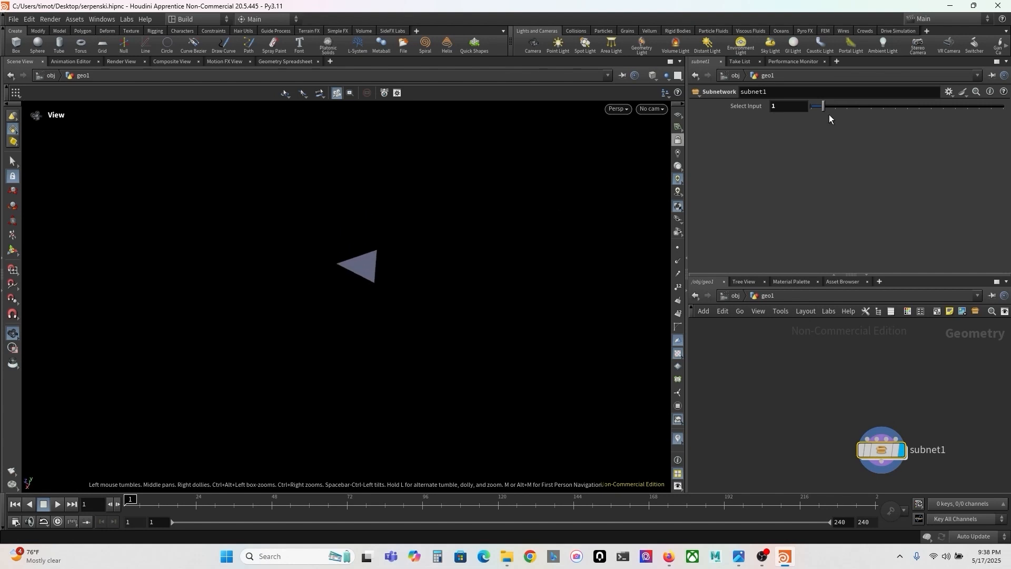
pyautogui.moveTo(840, 109); pyautogui.dragTo(846, 107)
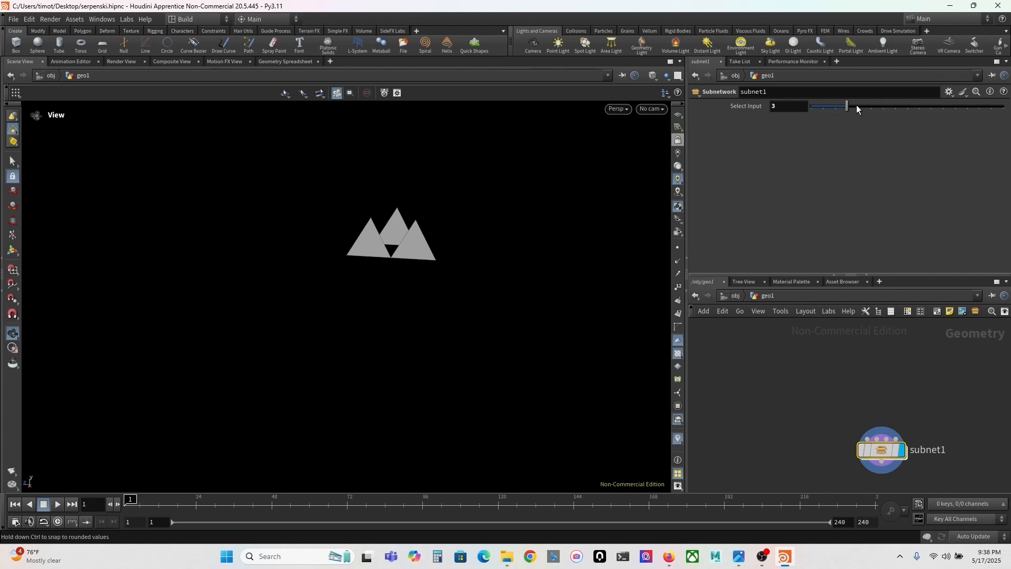
pyautogui.moveTo(849, 106); pyautogui.dragTo(858, 106)
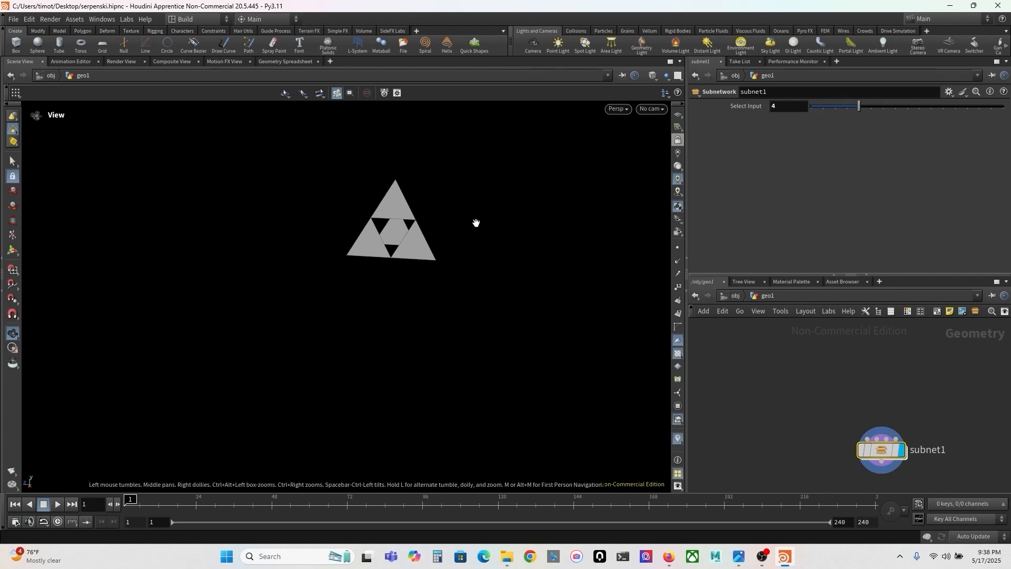
pyautogui.moveTo(476, 221); pyautogui.dragTo(386, 252)
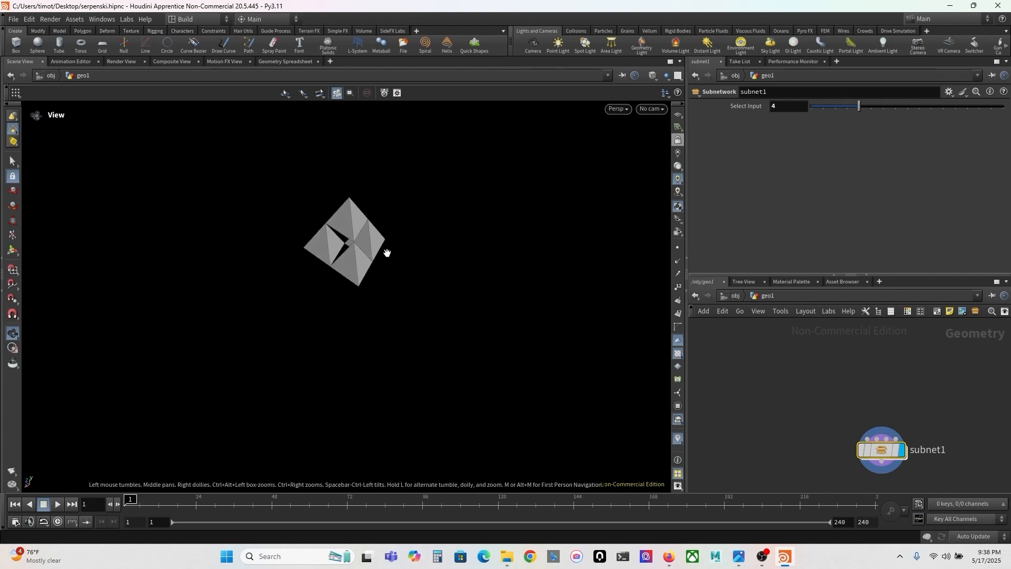
pyautogui.moveTo(327, 261); pyautogui.dragTo(346, 229)
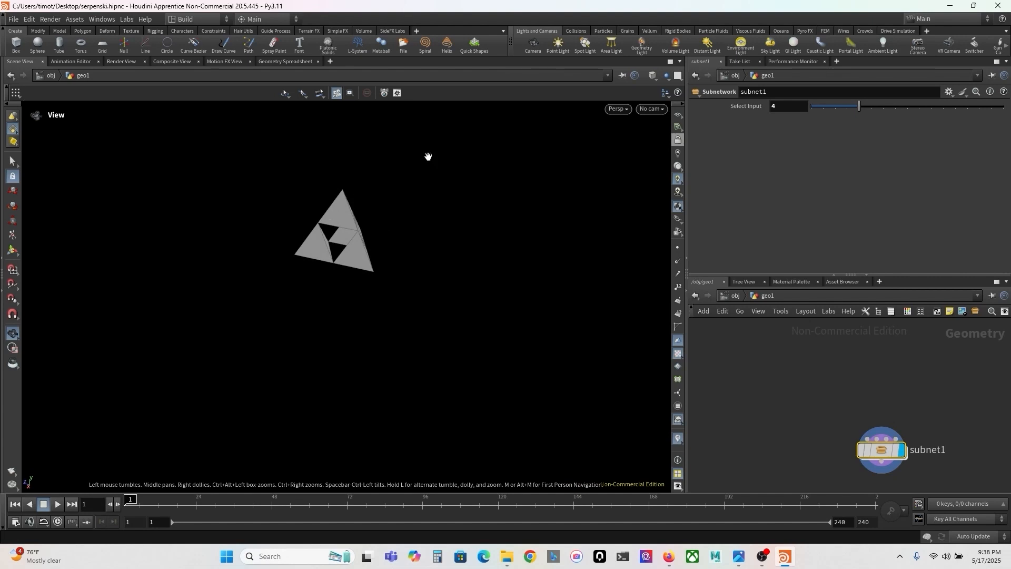
# Advance subnet1's Select Input from 5 up to 8 and finally to 16, examining how the pyramid builds up
pyautogui.click(871, 105)
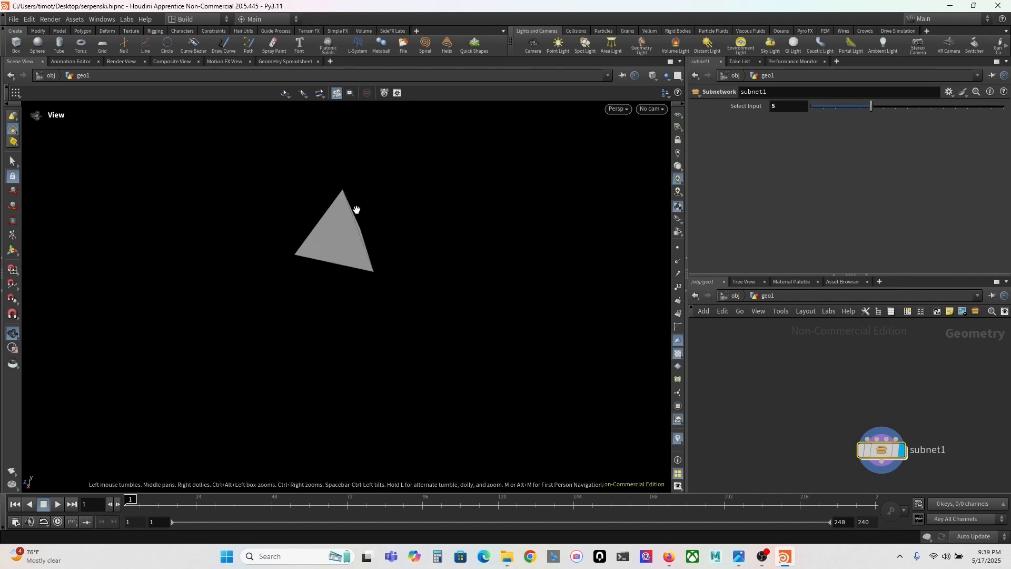
pyautogui.moveTo(872, 106); pyautogui.dragTo(883, 107)
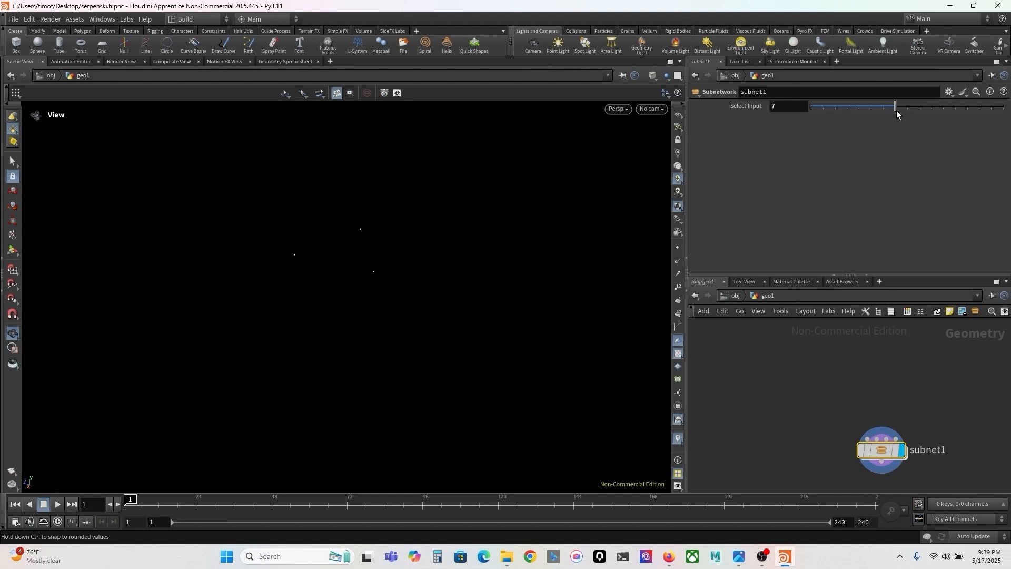
pyautogui.moveTo(901, 112); pyautogui.dragTo(913, 112)
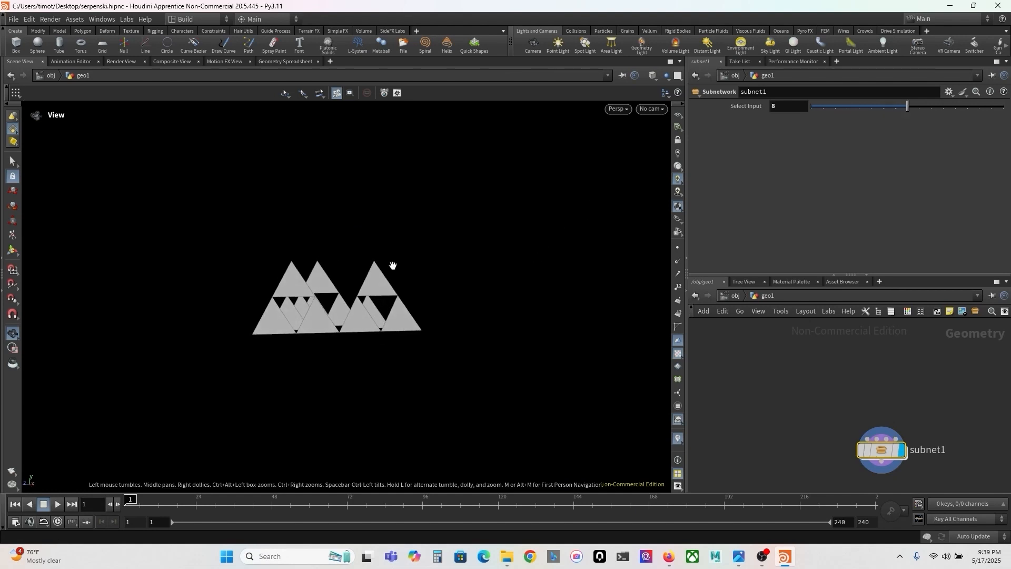
pyautogui.moveTo(358, 306); pyautogui.dragTo(411, 286)
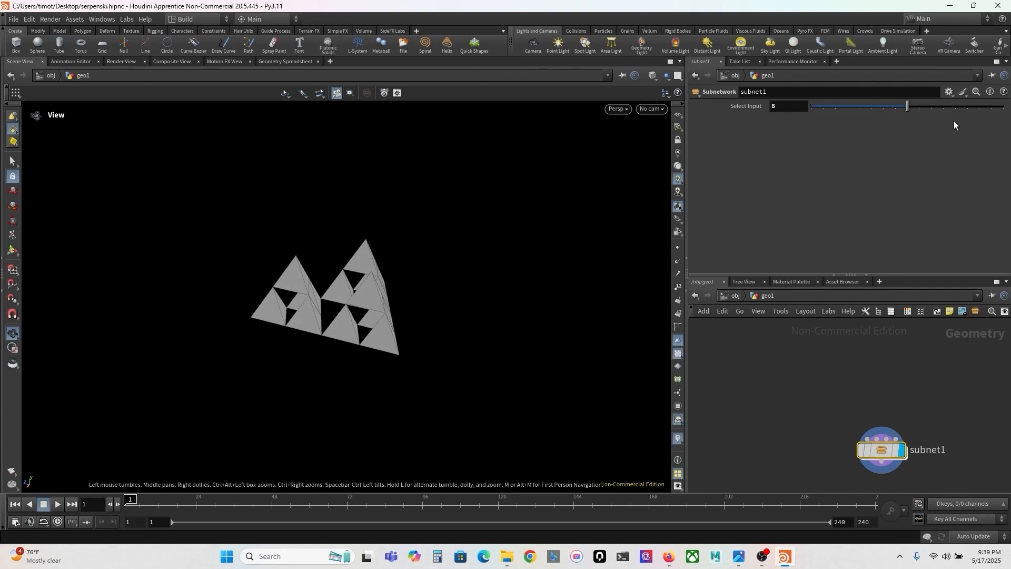
pyautogui.moveTo(907, 106); pyautogui.dragTo(1003, 109)
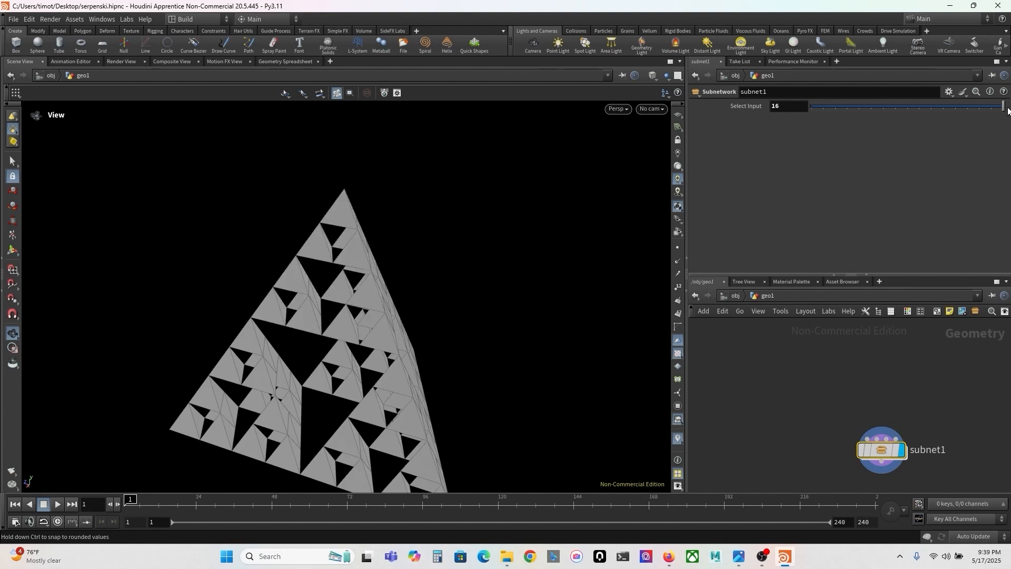
pyautogui.moveTo(563, 262); pyautogui.dragTo(341, 272)
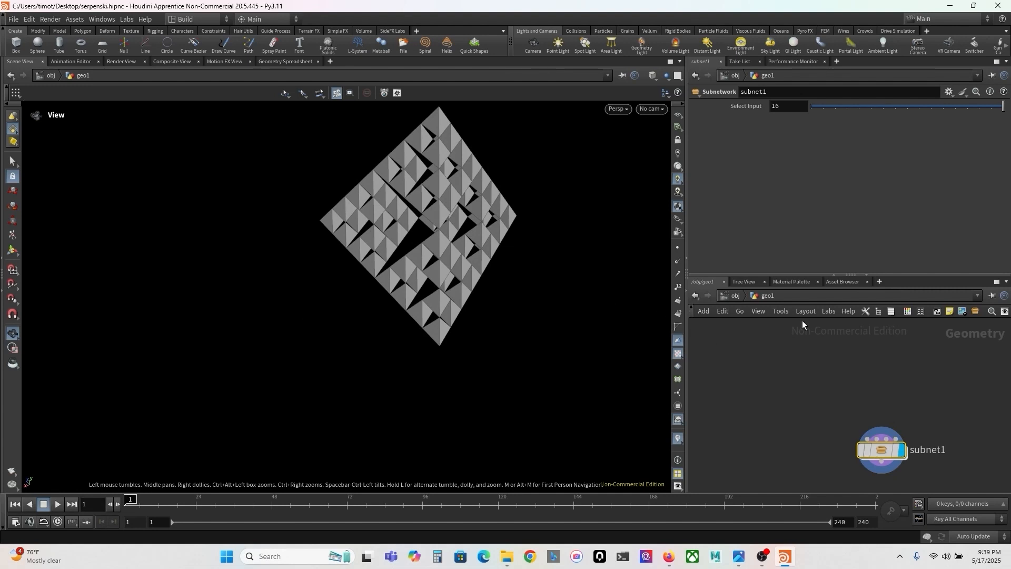
# Return to the object level and add a new Geometry object beside geo1
pyautogui.click(735, 296)
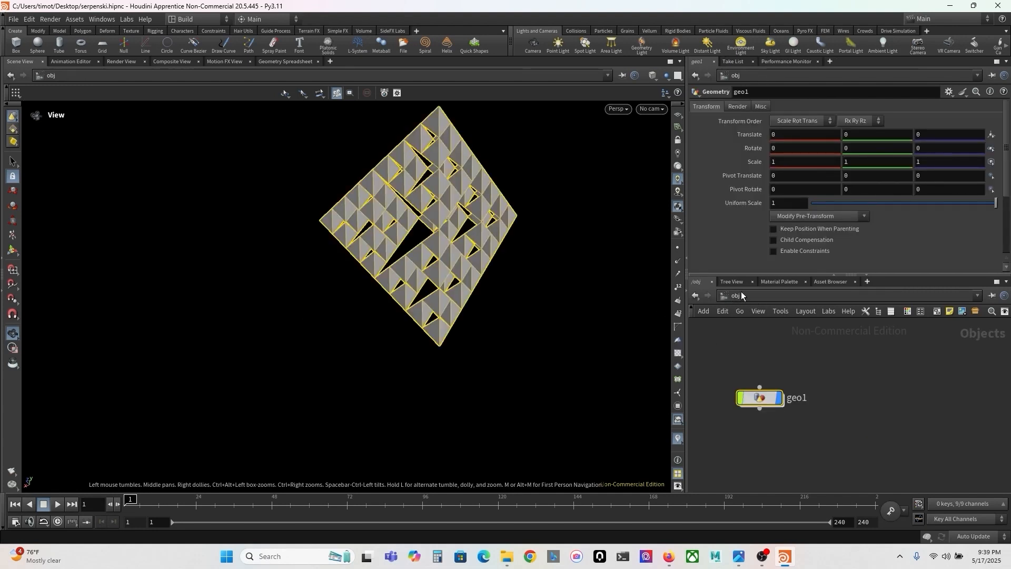
pyautogui.click(880, 391)
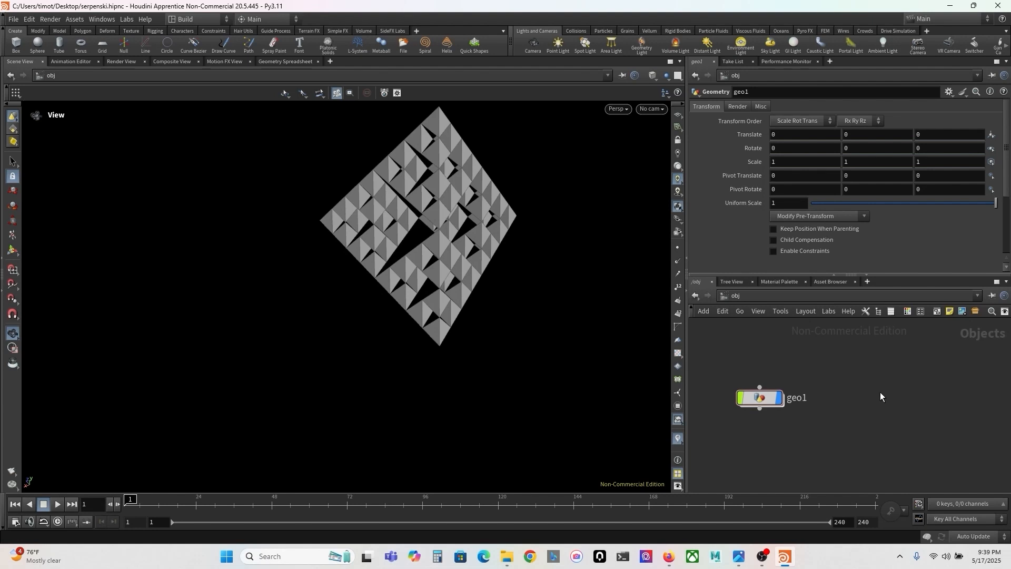
pyautogui.moveTo(580, 371); pyautogui.dragTo(794, 393)
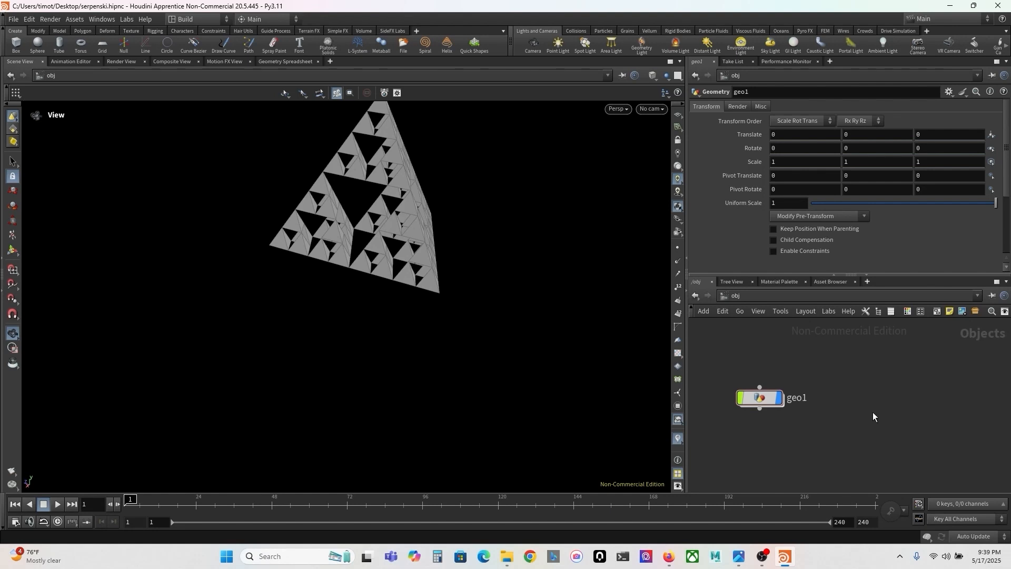
pyautogui.press('Tab')
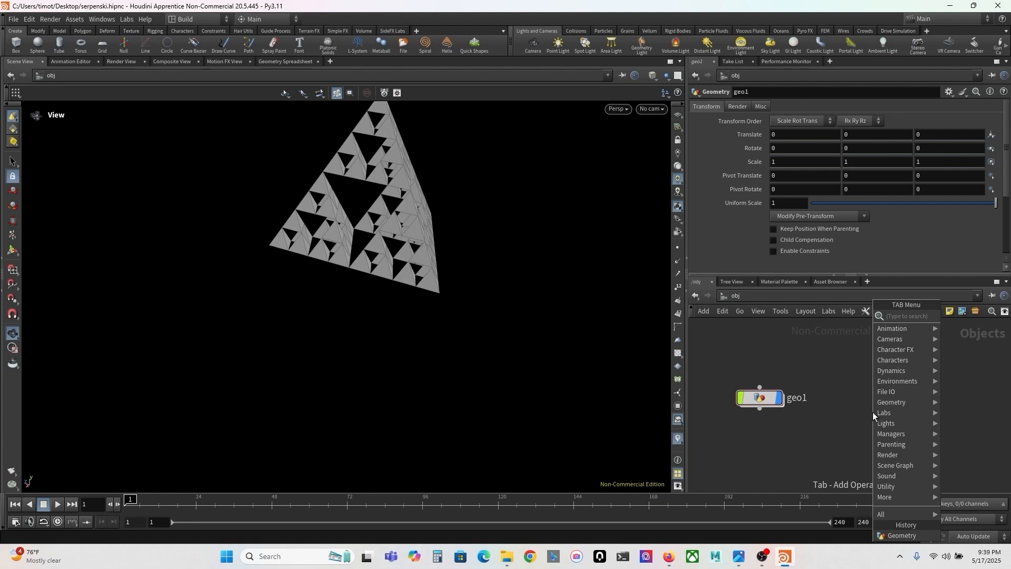
pyautogui.write('geom')
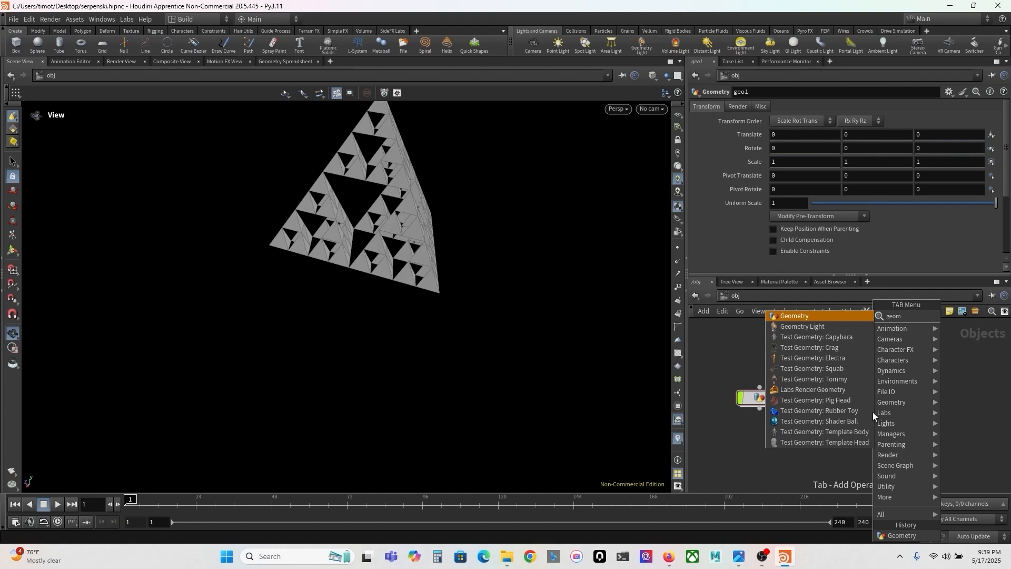
pyautogui.press('Return')
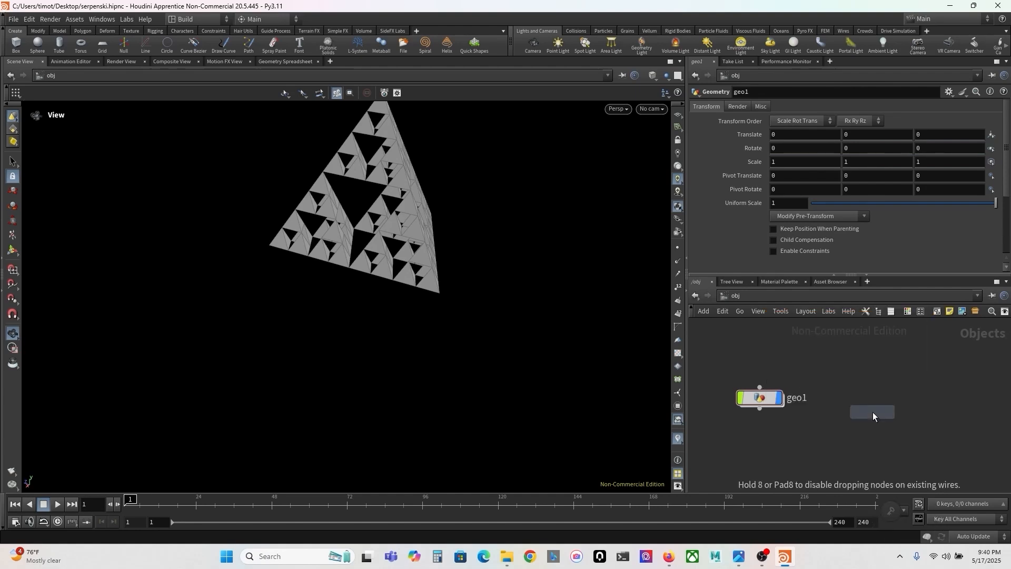
pyautogui.click(873, 412)
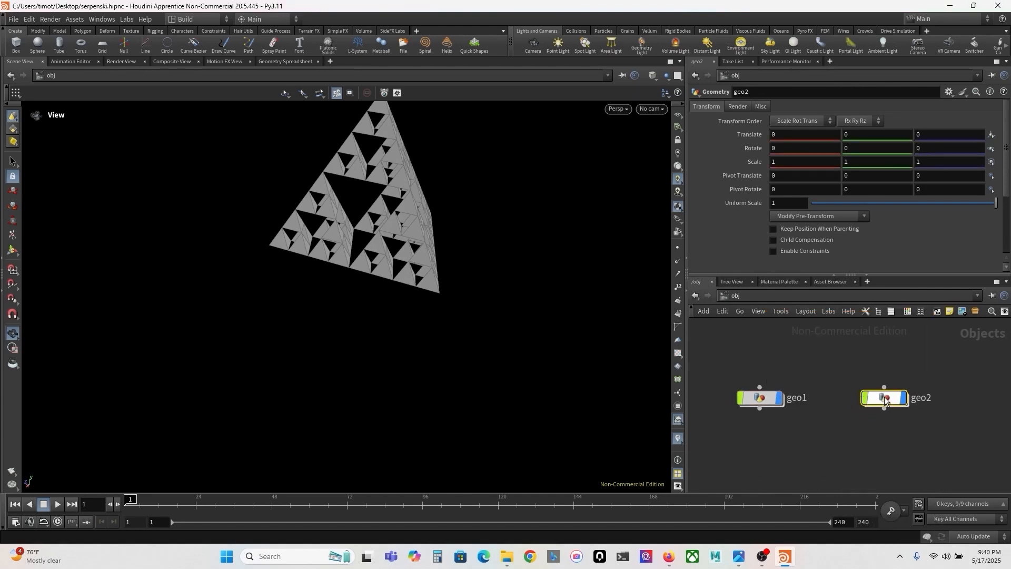
# Enter the new Geometry object's empty network and add a Platonic Solids node
pyautogui.doubleClick(883, 397)
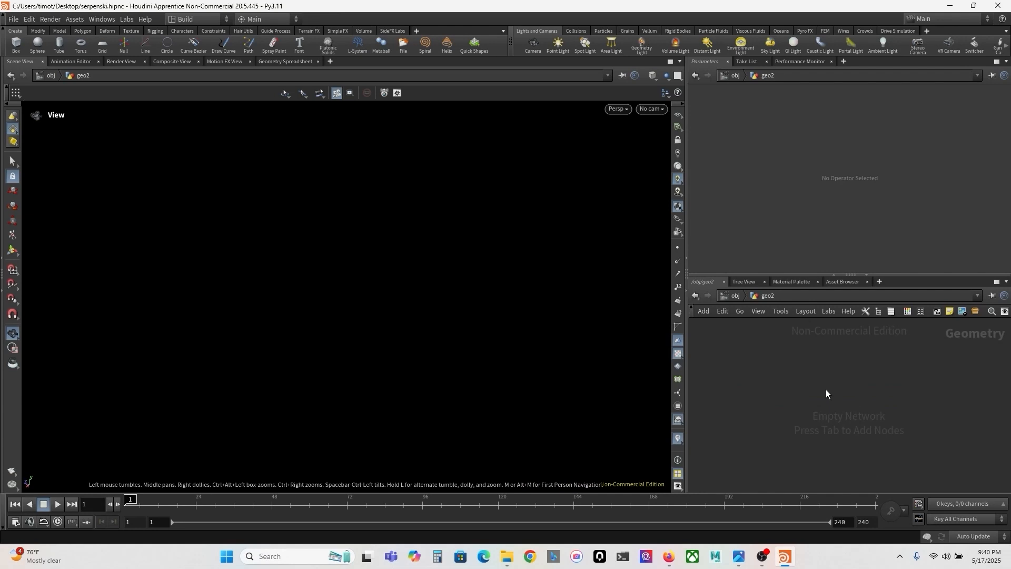
pyautogui.press('Tab')
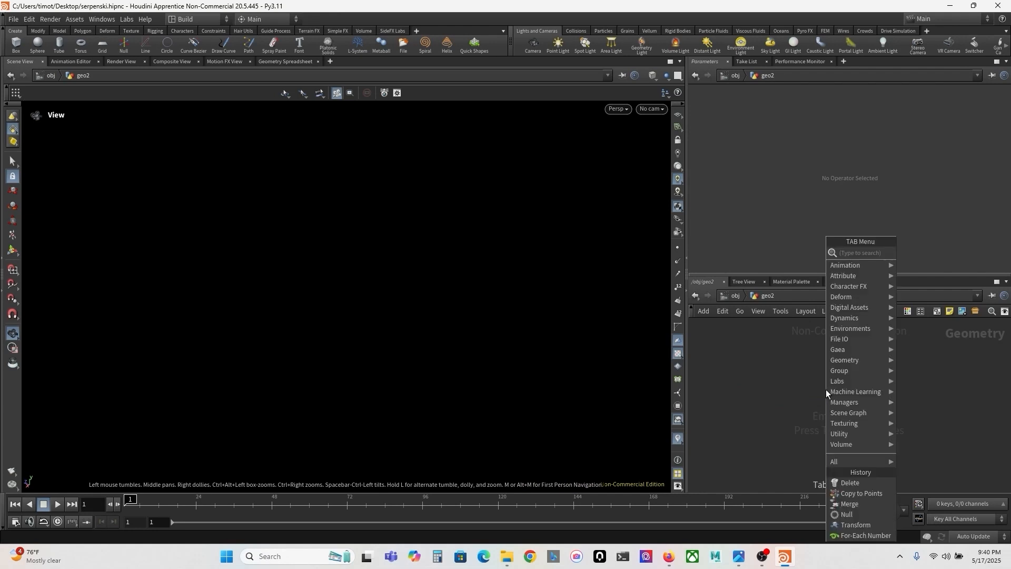
pyautogui.write('pla')
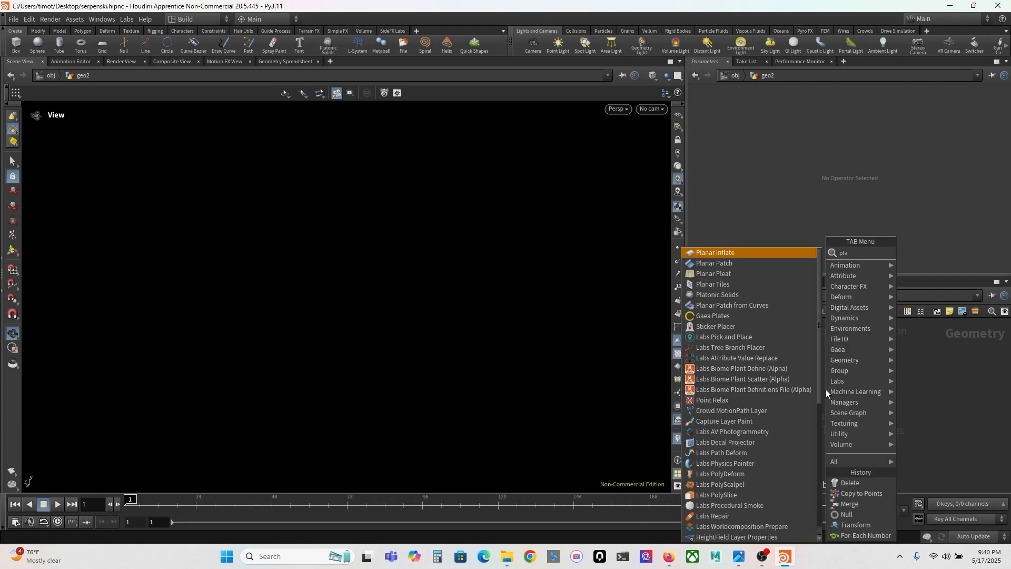
pyautogui.write('t')
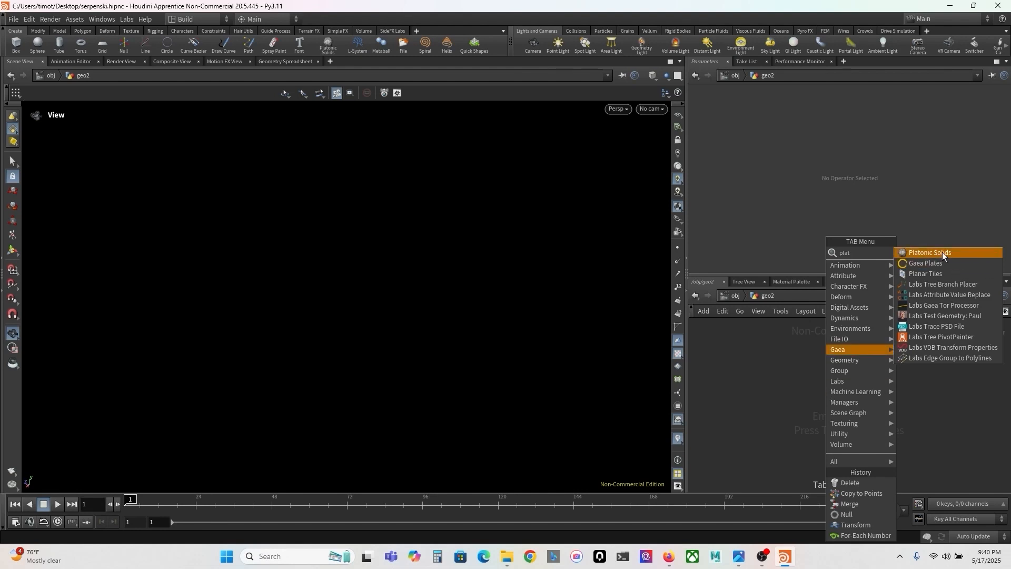
pyautogui.click(942, 252)
pyautogui.click(810, 410)
pyautogui.press('f')
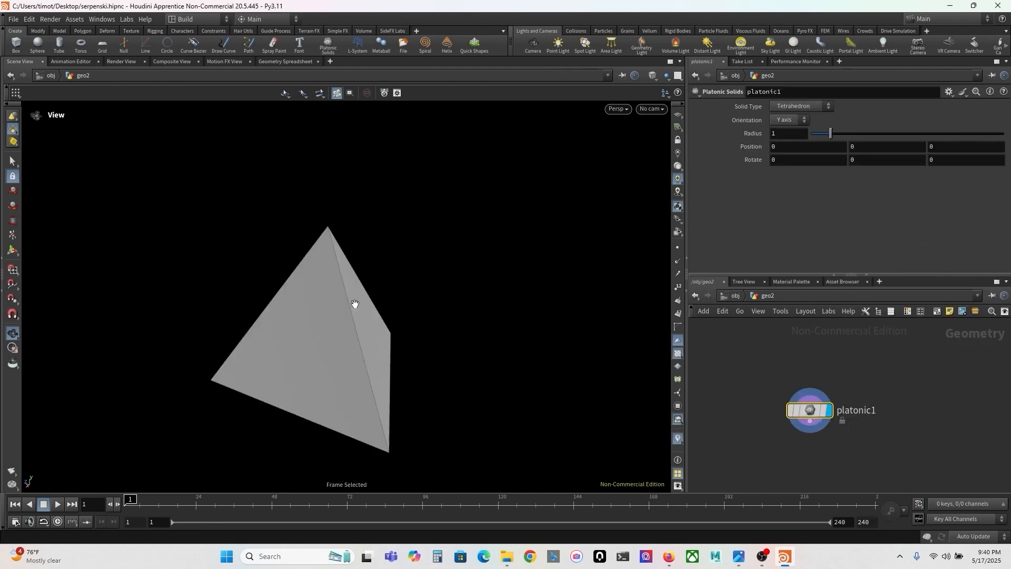
pyautogui.moveTo(355, 304); pyautogui.dragTo(327, 355)
pyautogui.moveTo(317, 310); pyautogui.dragTo(316, 320, button='middle')
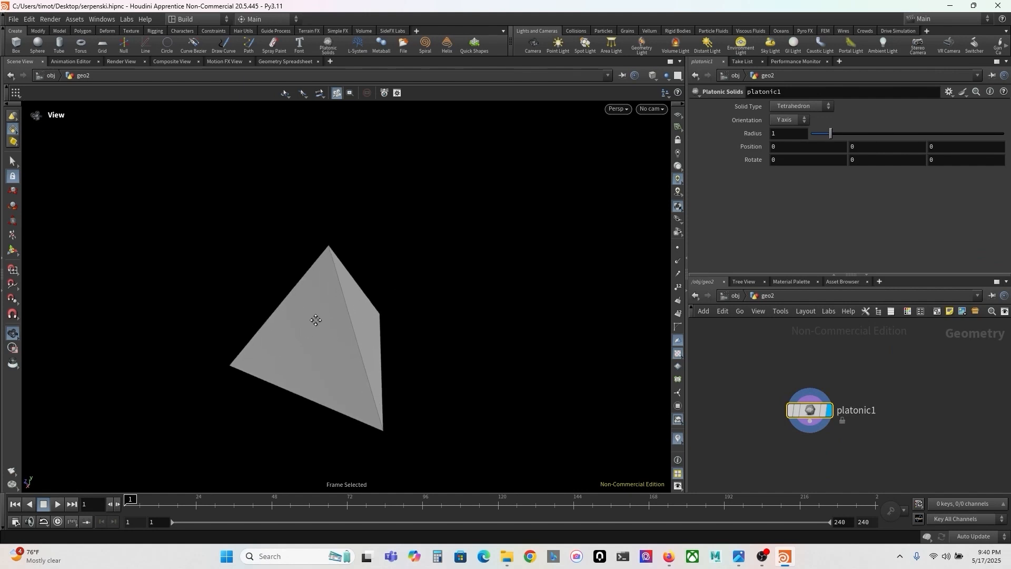
pyautogui.moveTo(315, 320); pyautogui.dragTo(386, 278)
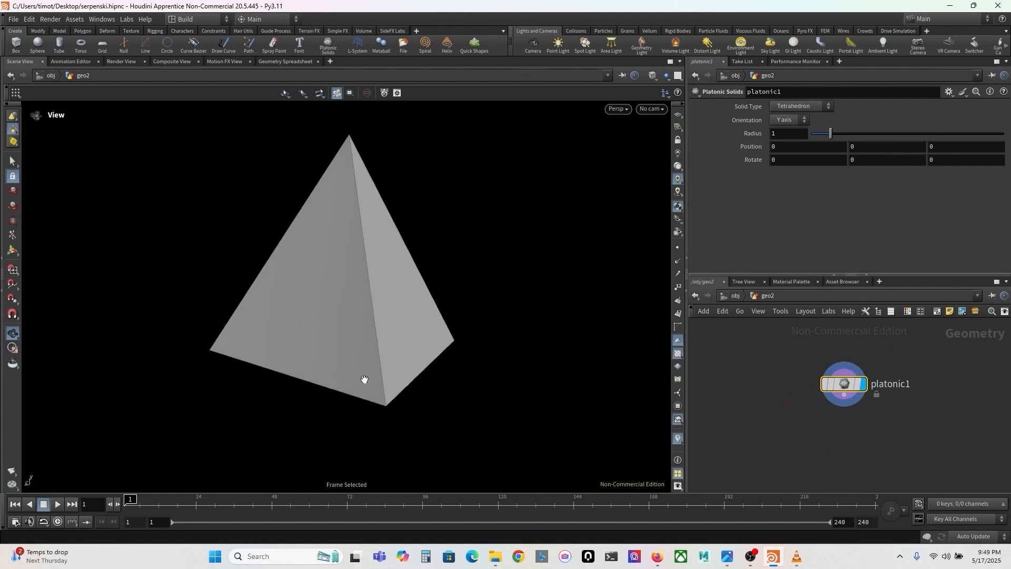
# Show the reference grid in the viewport and view the tetrahedron against it
pyautogui.click(678, 114)
pyautogui.moveTo(422, 264); pyautogui.dragTo(374, 279)
pyautogui.scroll(-2, 367, 274)
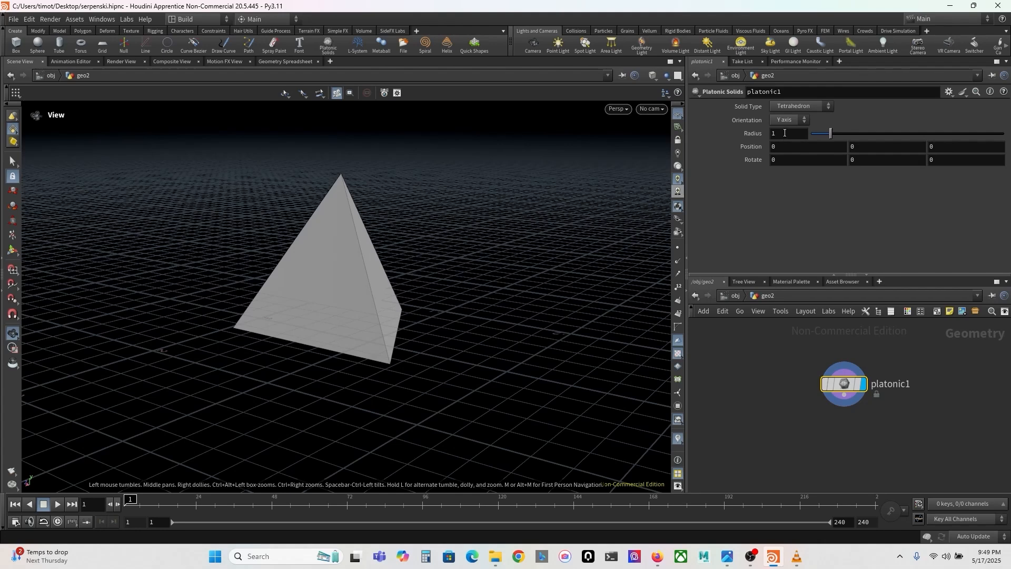
# Link platonic1's Y position to its radius with the expression ch("radius")*-1, and test the link by varying the radius
pyautogui.rightClick(784, 133)
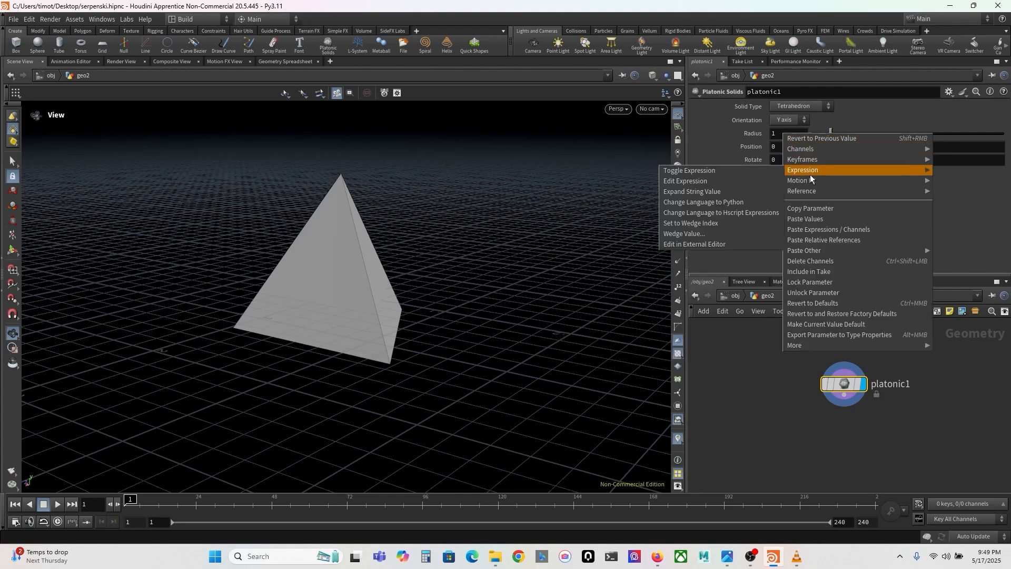
pyautogui.click(817, 207)
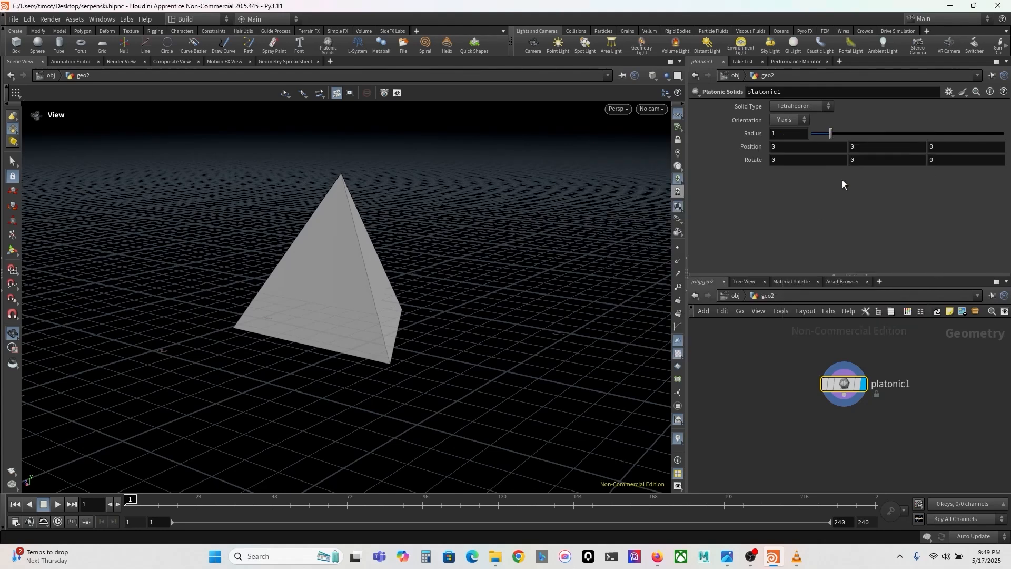
pyautogui.rightClick(864, 145)
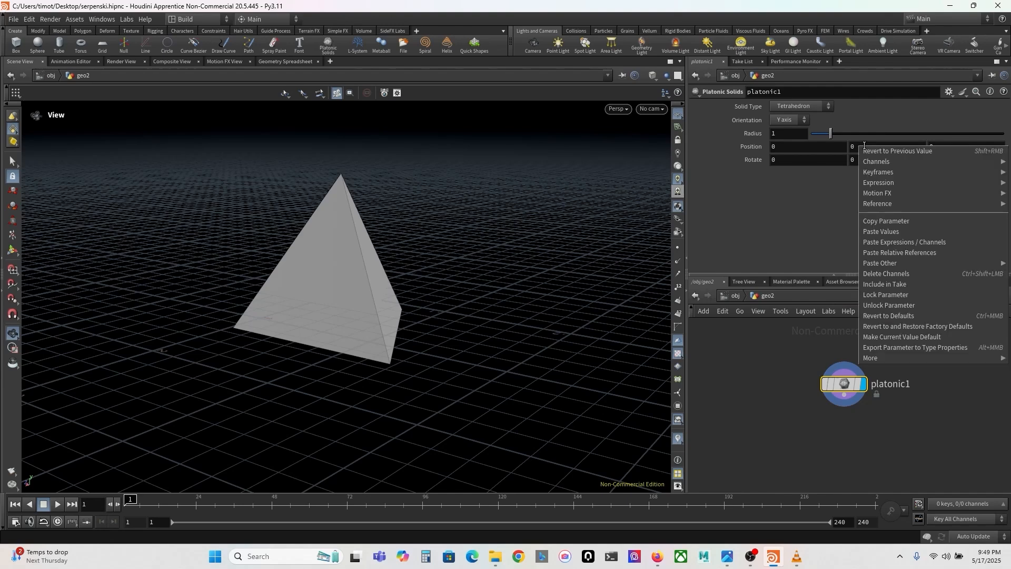
pyautogui.click(901, 253)
pyautogui.click(903, 144)
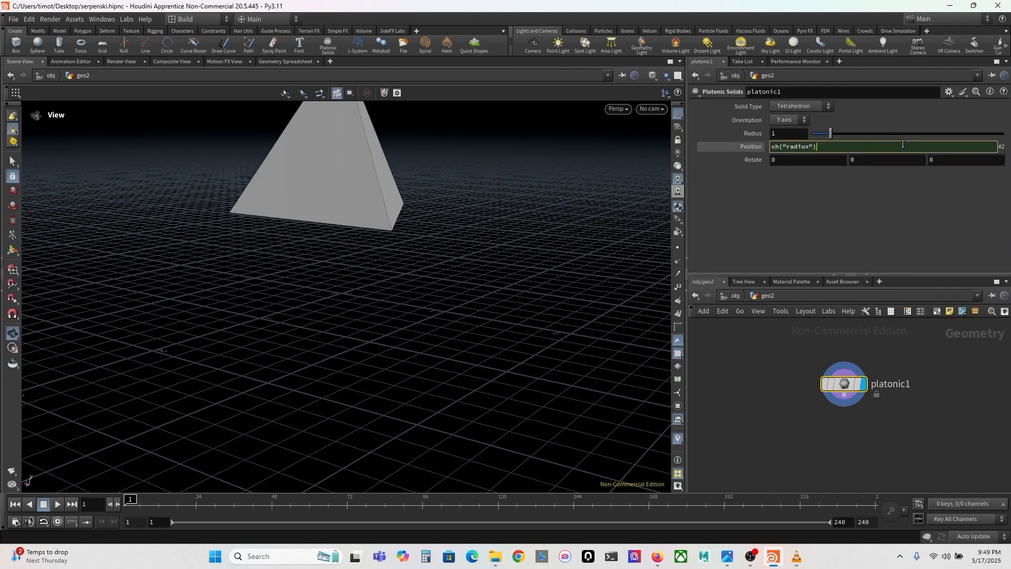
pyautogui.write('*-1')
pyautogui.press('Return')
pyautogui.moveTo(448, 272)
pyautogui.mouseDown()
pyautogui.moveTo(430, 273)
pyautogui.moveTo(452, 266)
pyautogui.mouseUp()
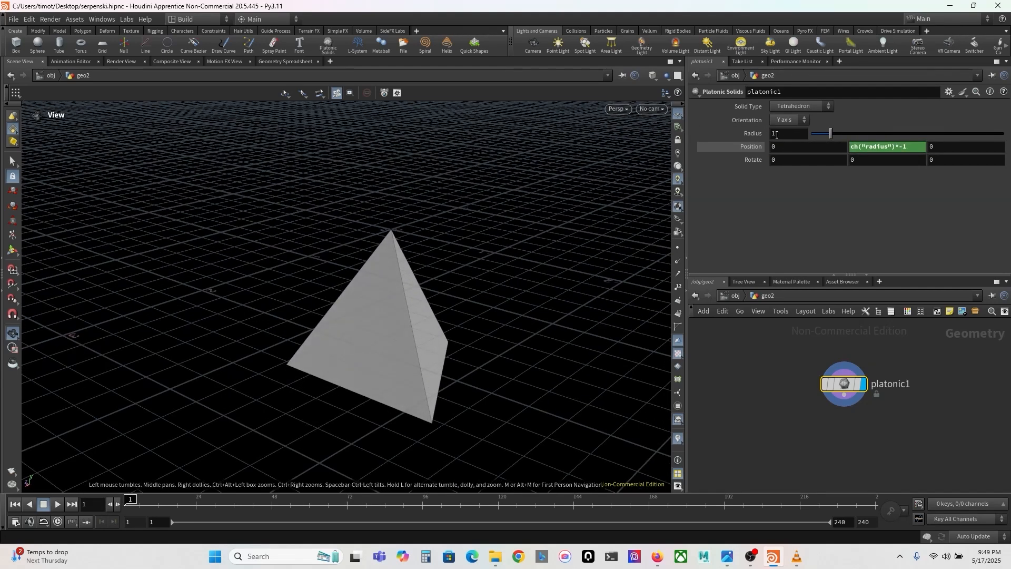
pyautogui.moveTo(781, 133)
pyautogui.mouseDown(button='middle')
pyautogui.moveTo(853, 132)
pyautogui.moveTo(739, 136)
pyautogui.moveTo(766, 138)
pyautogui.mouseUp(button='middle')
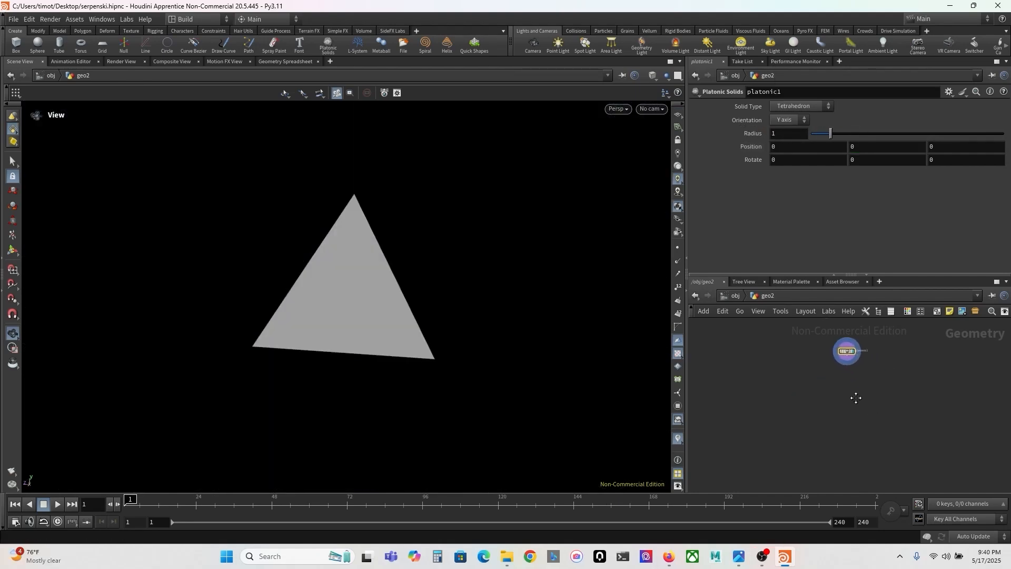
# Add a For-Each Number loop block below the platonic1 node
pyautogui.moveTo(855, 398); pyautogui.dragTo(825, 397, button='middle')
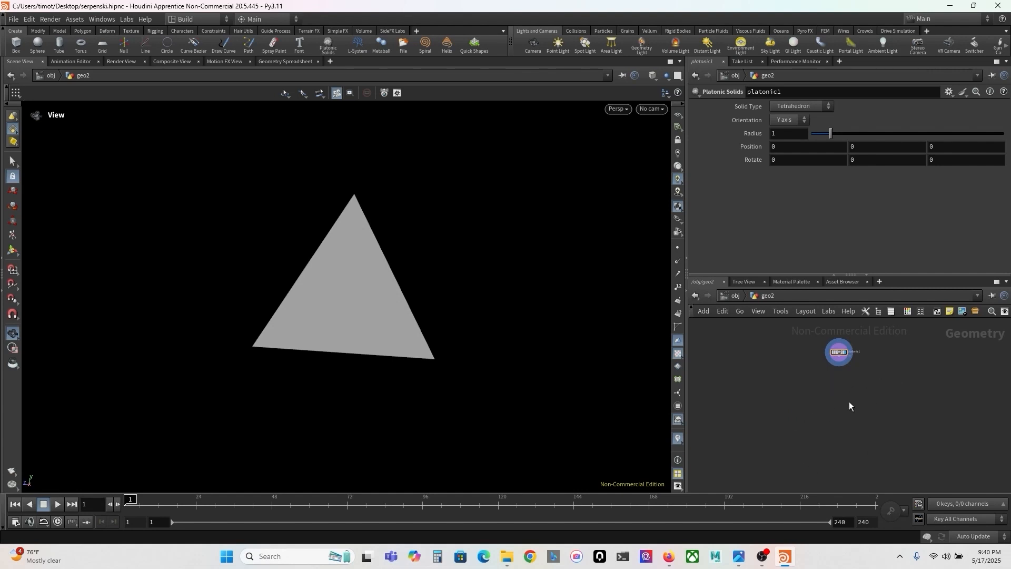
pyautogui.press('Tab')
pyautogui.write('for')
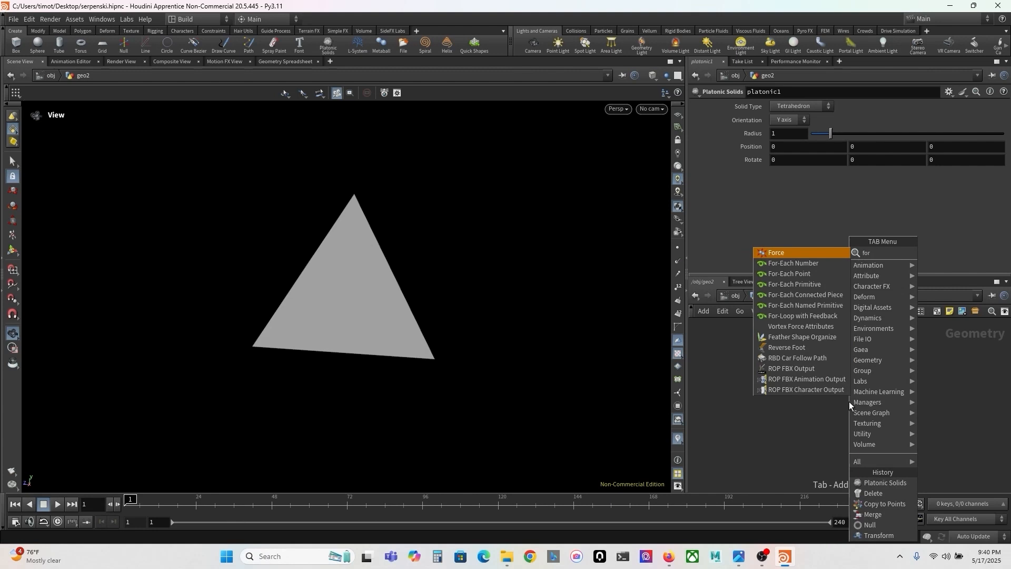
pyautogui.click(810, 262)
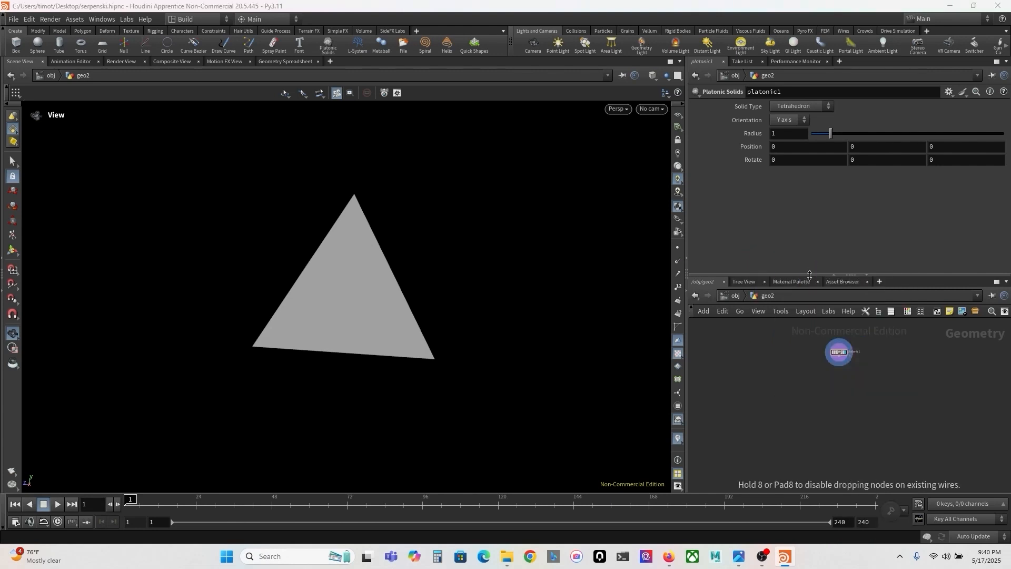
pyautogui.click(845, 380)
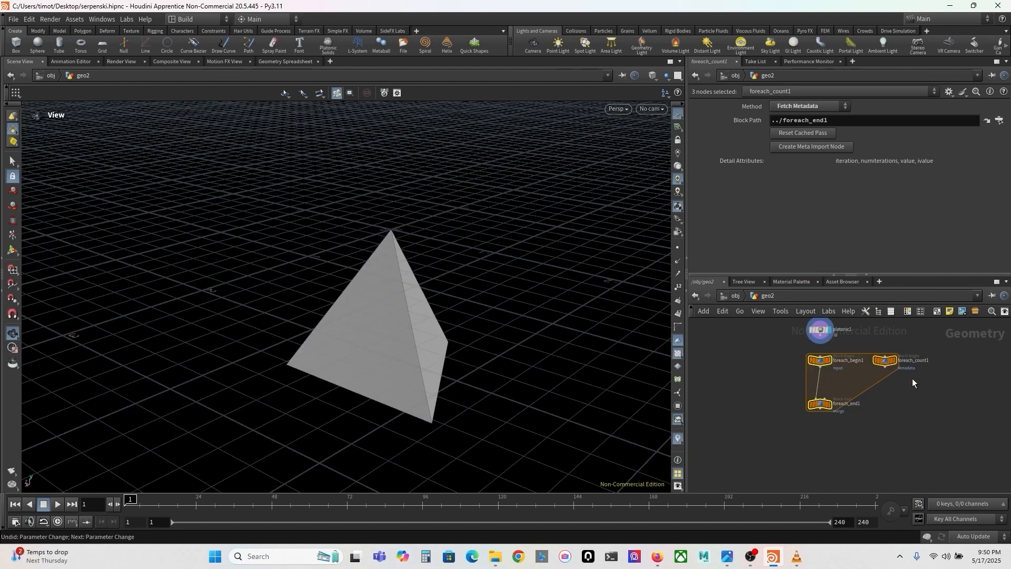
# Wire platonic1's output into the input of foreach_begin1
pyautogui.click(820, 333)
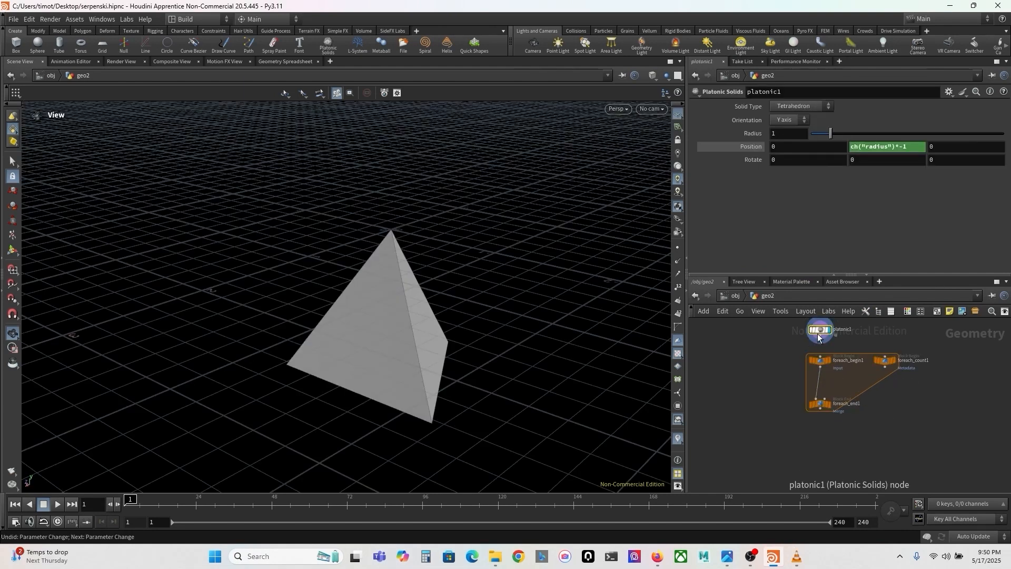
pyautogui.click(820, 337)
pyautogui.click(820, 356)
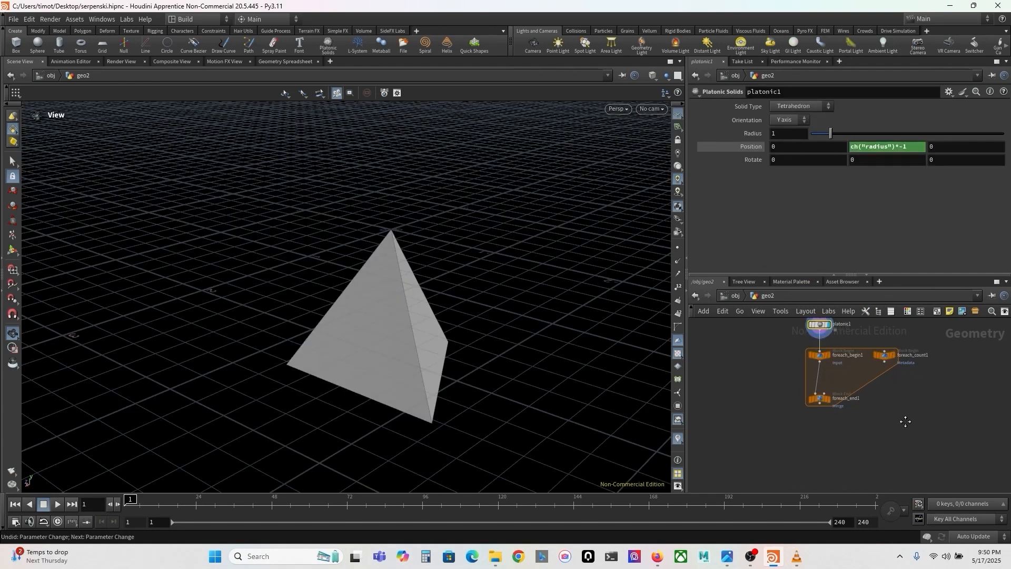
# Move foreach_end1 farther down the network to make room for nodes inside the loop
pyautogui.moveTo(875, 427); pyautogui.dragTo(818, 450)
pyautogui.press('h')
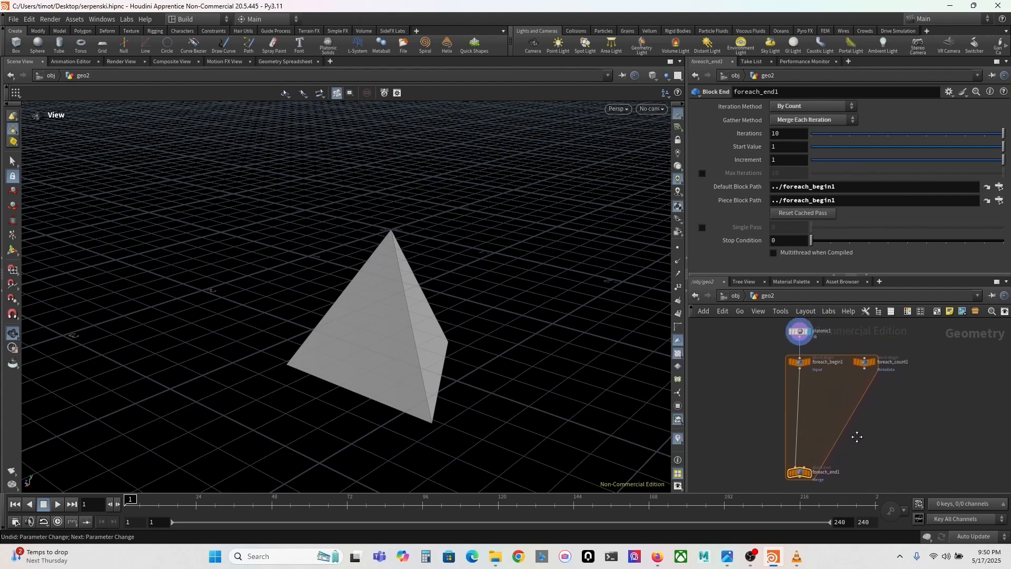
pyautogui.scroll(3, 811, 373)
pyautogui.scroll(-2, 822, 374)
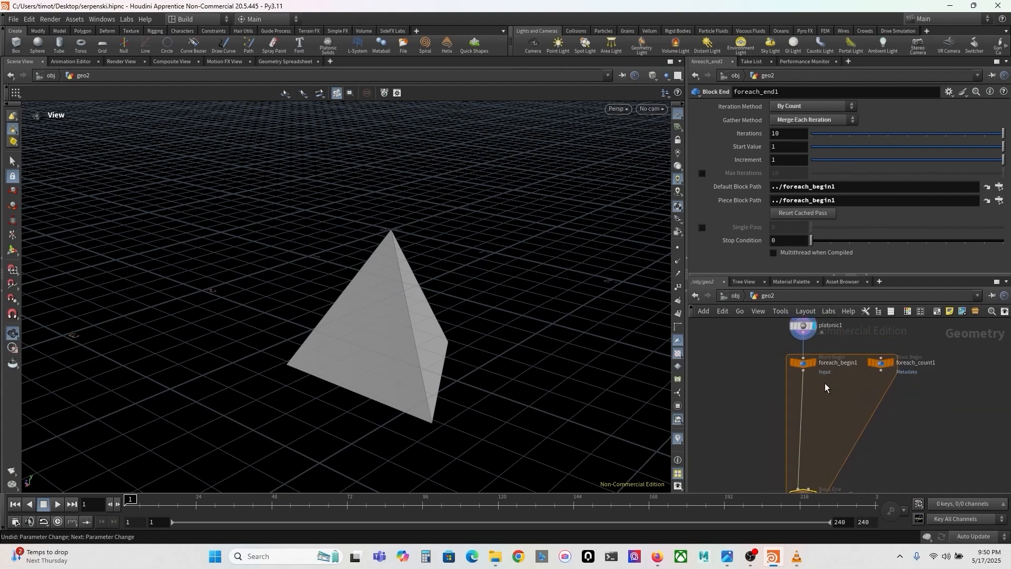
pyautogui.moveTo(825, 383); pyautogui.dragTo(904, 457, button='middle')
pyautogui.moveTo(811, 348)
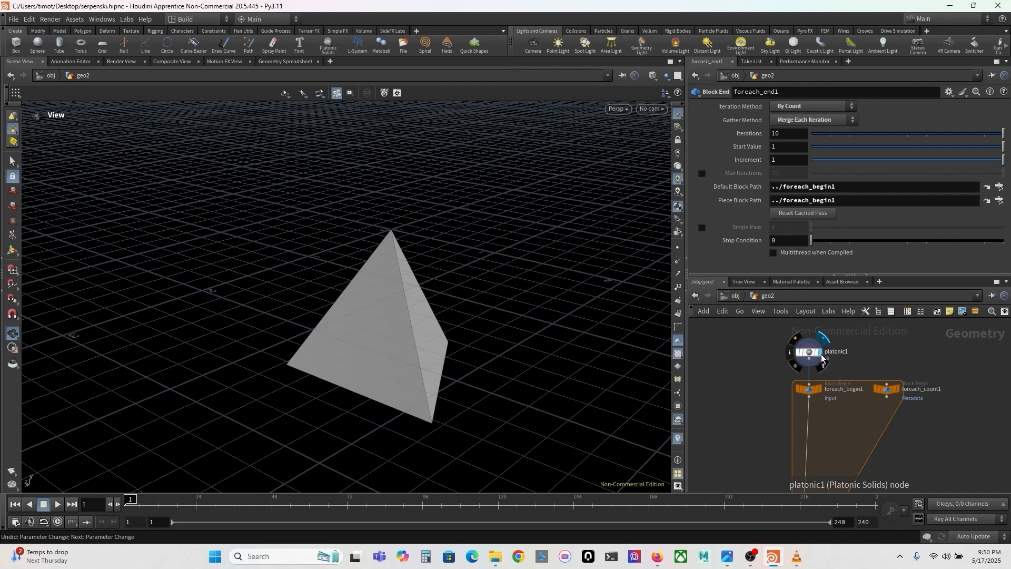
pyautogui.moveTo(841, 405); pyautogui.dragTo(847, 292, button='middle')
pyautogui.moveTo(904, 392); pyautogui.dragTo(899, 466, button='middle')
# Set foreach_begin1's method to Fetch Feedback and foreach_end1's gather method to Feedback Each Iteration
pyautogui.click(811, 372)
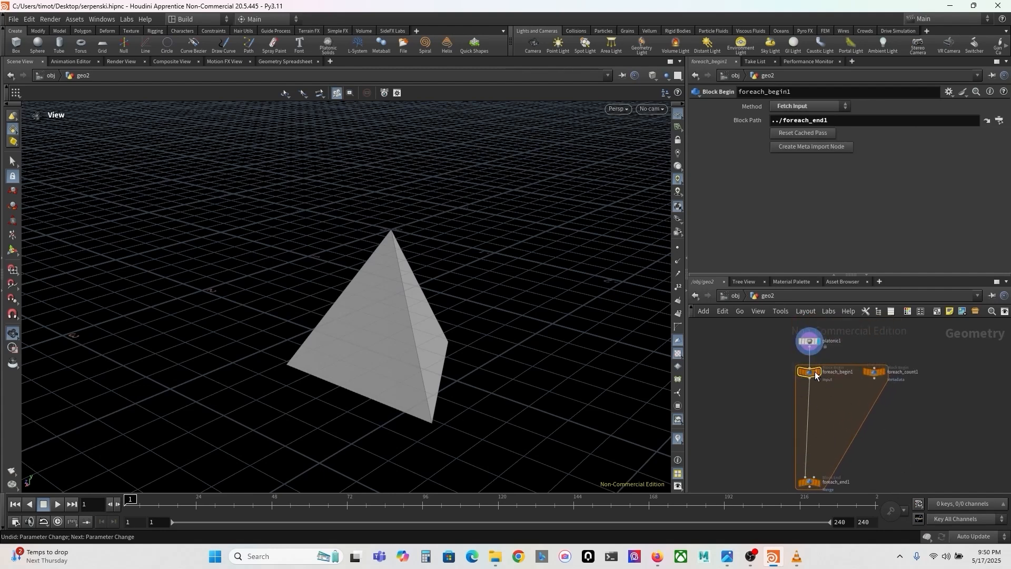
pyautogui.click(799, 107)
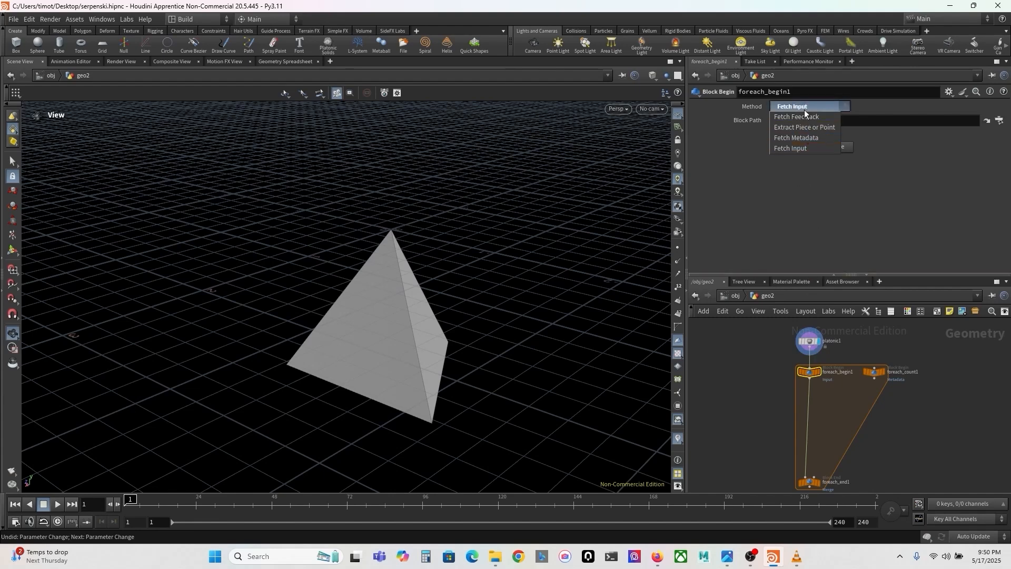
pyautogui.click(804, 118)
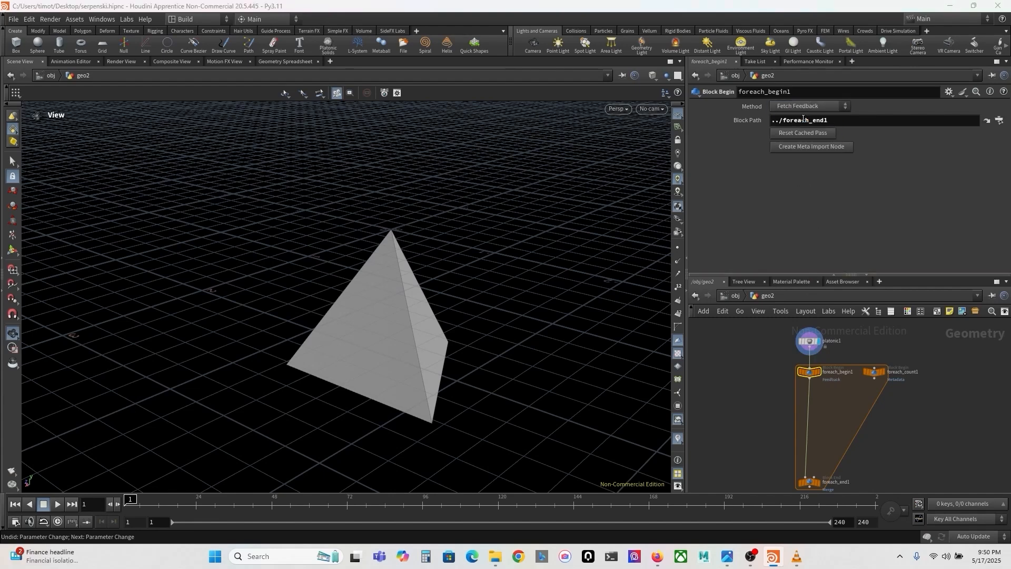
pyautogui.moveTo(894, 447); pyautogui.dragTo(781, 418)
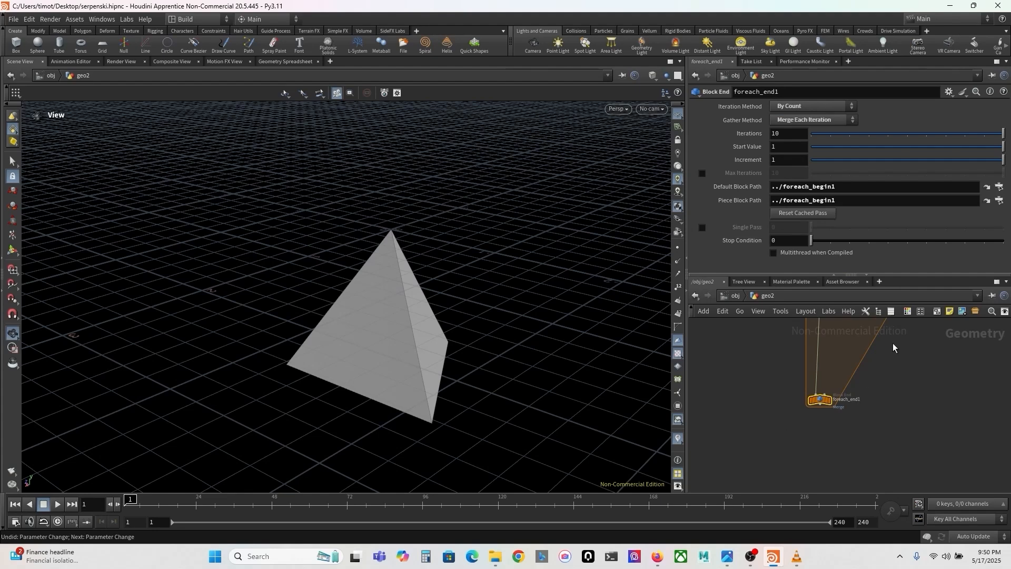
pyautogui.click(788, 121)
pyautogui.click(791, 133)
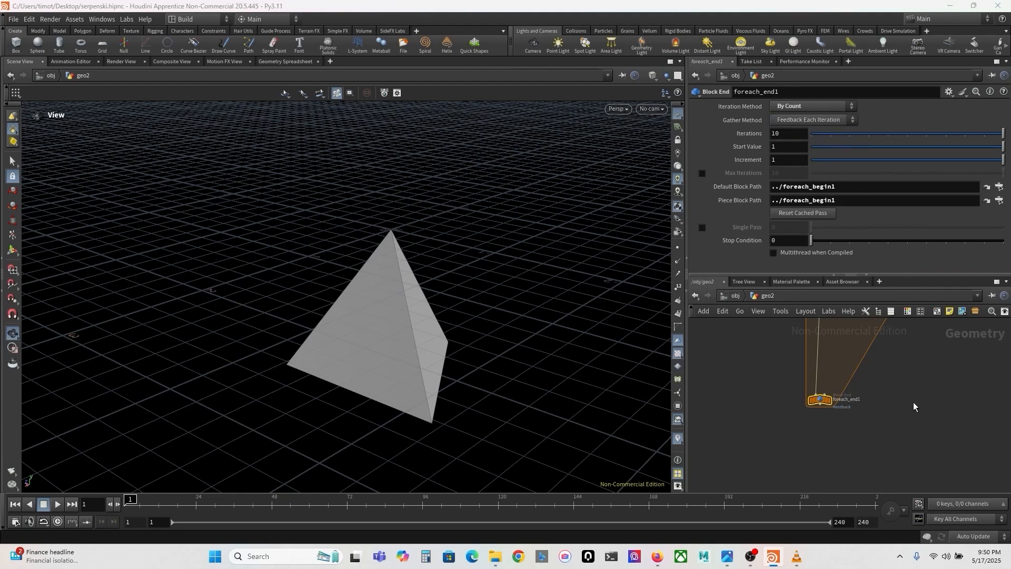
# Place foreach_count1 farther away from foreach_begin1 within the loop and select it
pyautogui.moveTo(908, 354); pyautogui.dragTo(896, 435, button='middle')
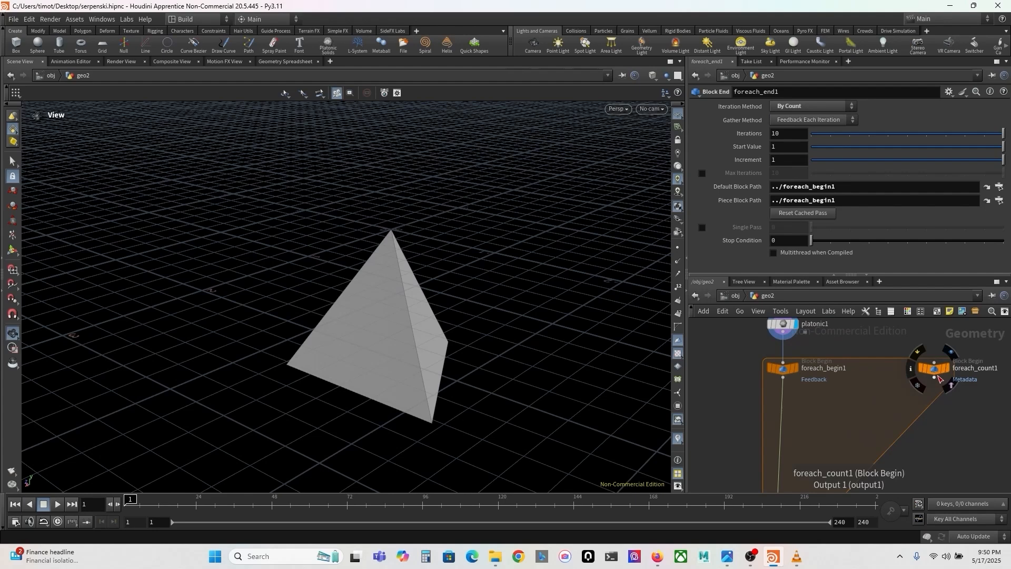
pyautogui.moveTo(938, 378); pyautogui.dragTo(907, 417, button='middle')
pyautogui.scroll(-2, 890, 400)
pyautogui.click(880, 389)
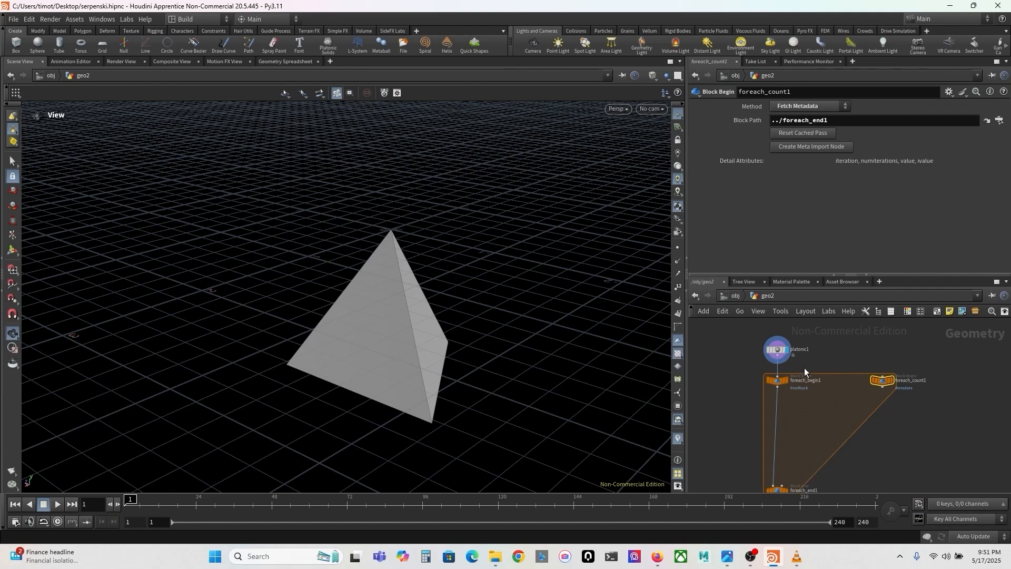
# Add a Transform node fed by platonic1, placed beside foreach_begin1
pyautogui.scroll(3, 814, 345)
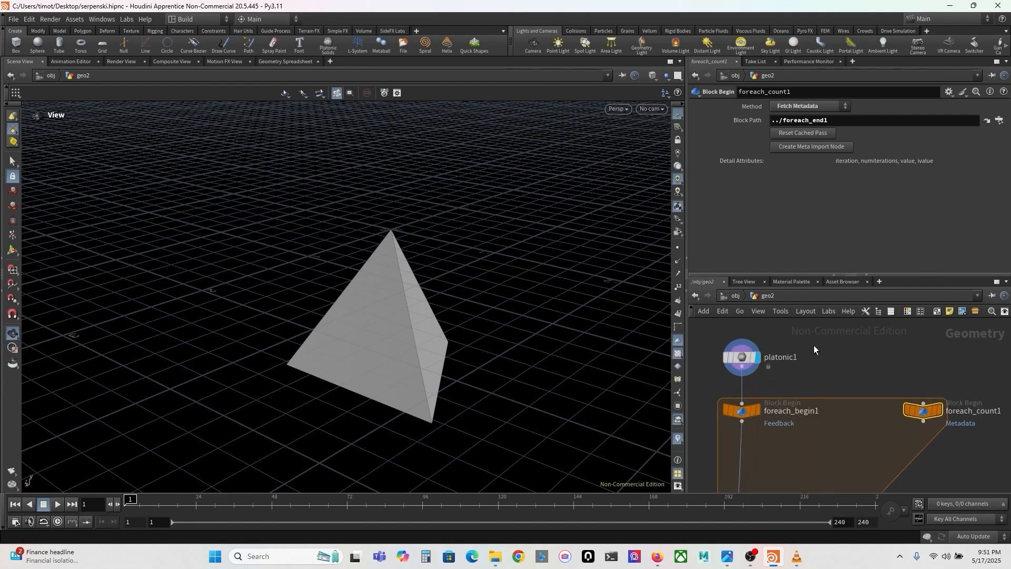
pyautogui.click(742, 367)
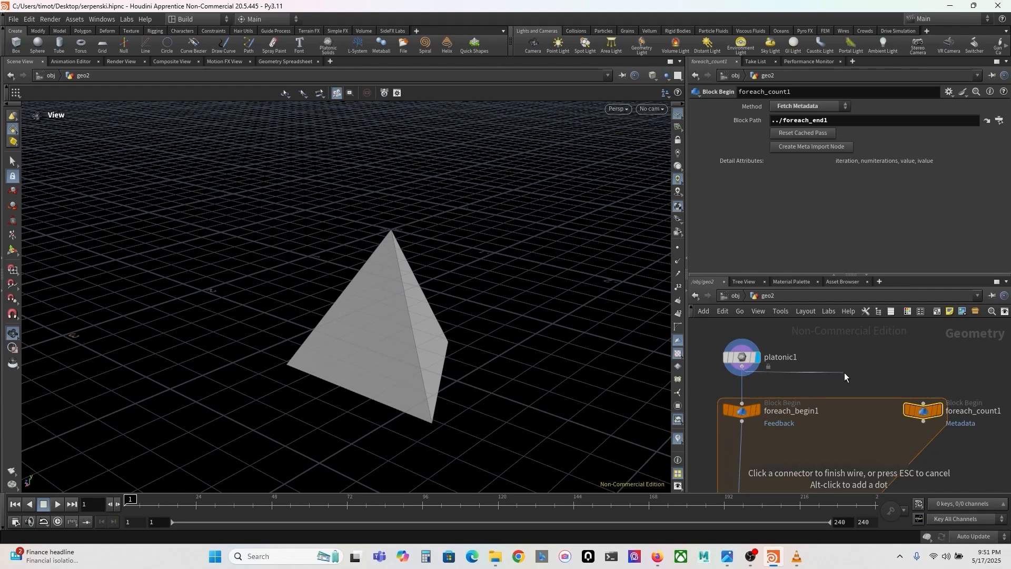
pyautogui.press('Tab')
pyautogui.write('transf')
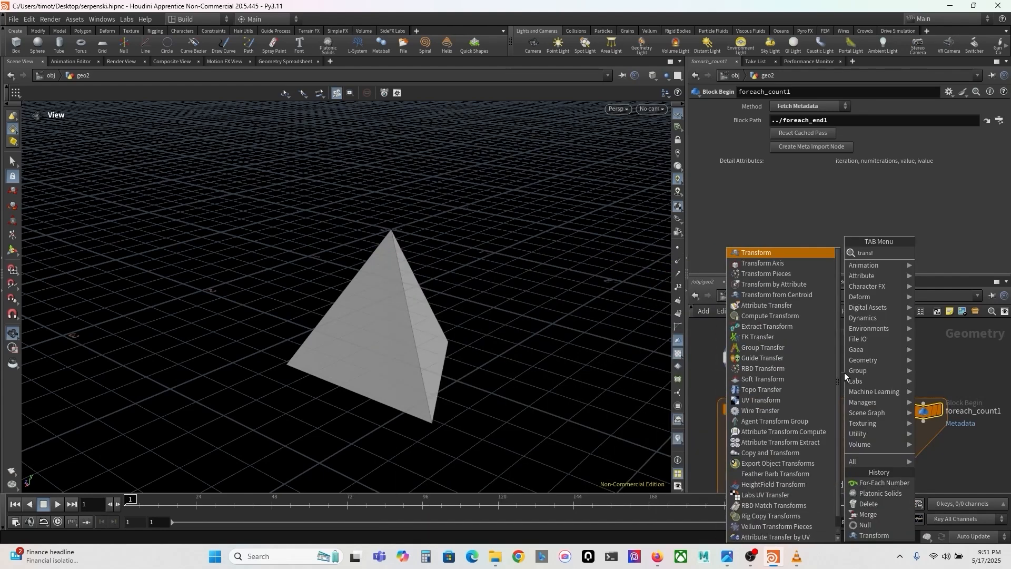
pyautogui.press('Return')
pyautogui.click(836, 388)
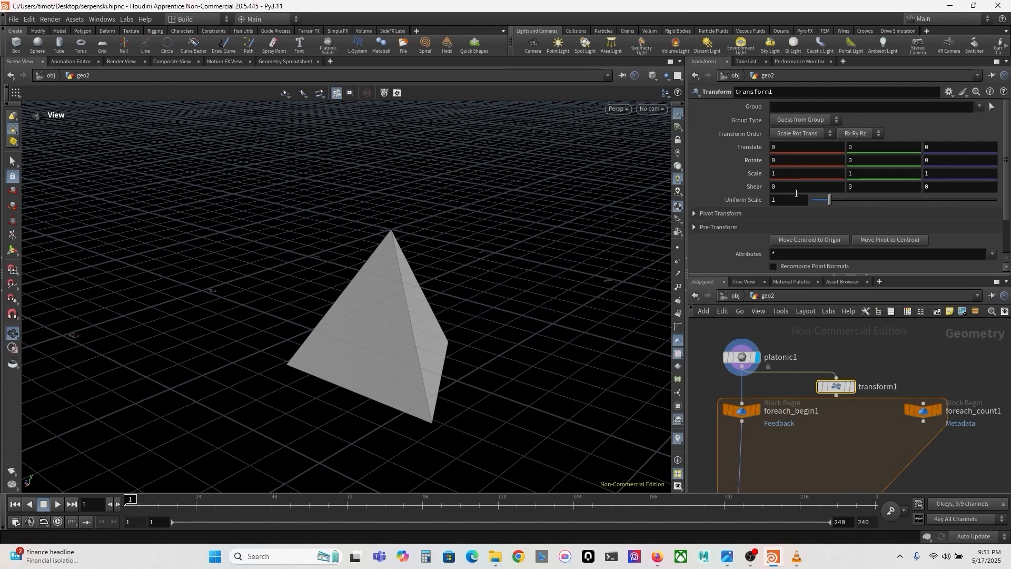
# Enter the expression detail("../foreach_count1/","iteration",0) as transform1's uniform scale
pyautogui.write('d')
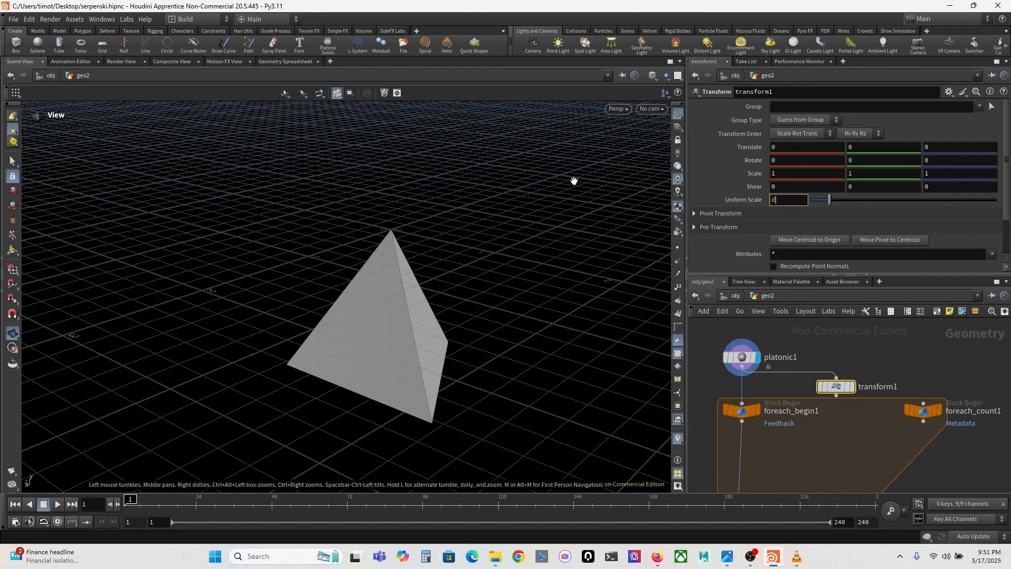
pyautogui.write('eta')
pyautogui.press('Return')
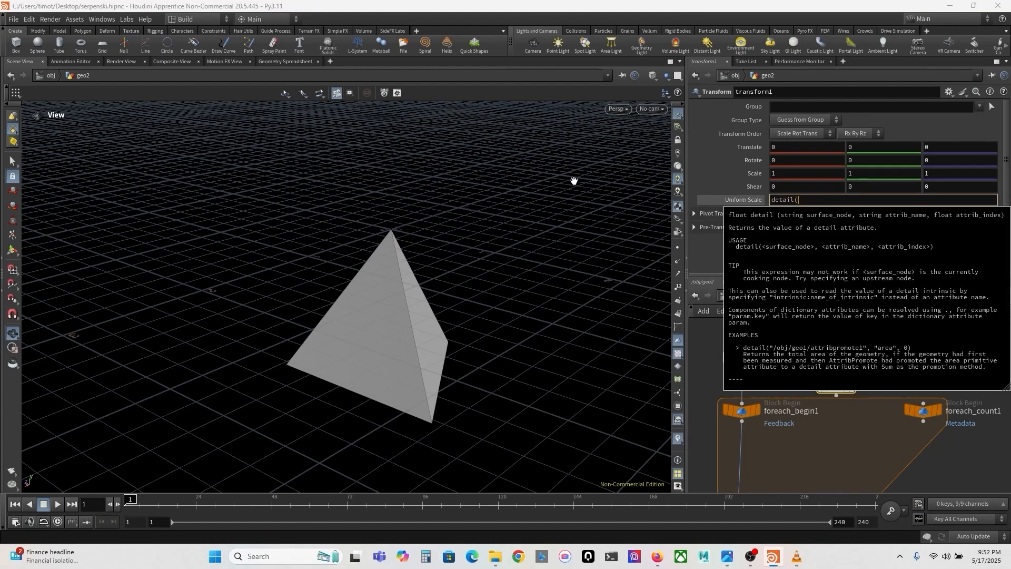
pyautogui.write('"../')
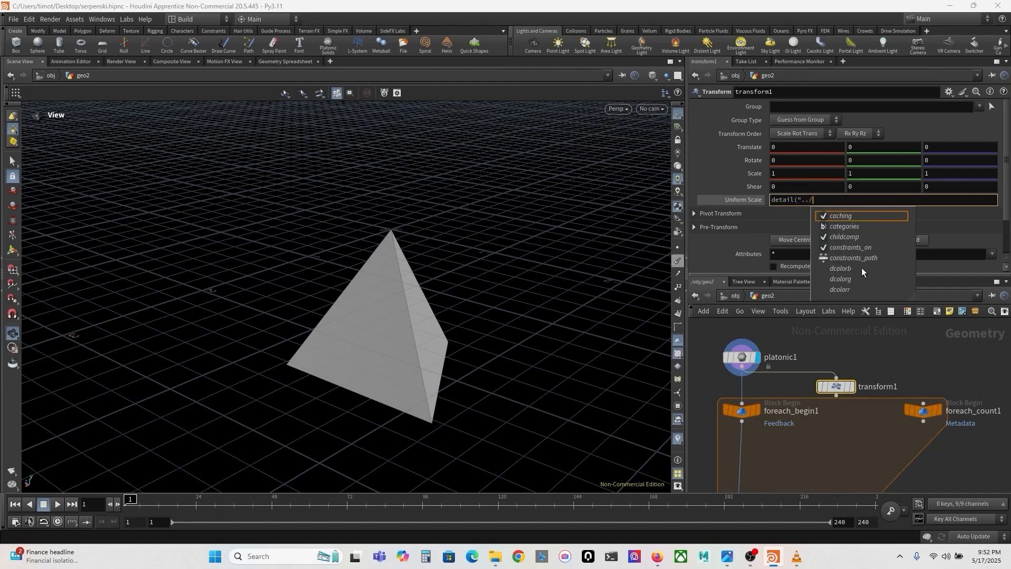
pyautogui.write('forec')
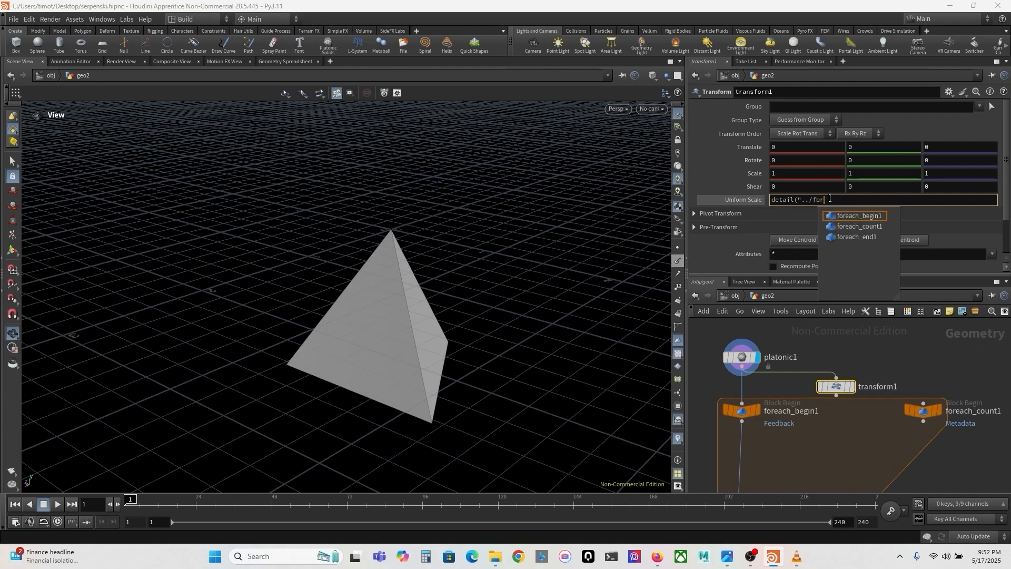
pyautogui.click(854, 226)
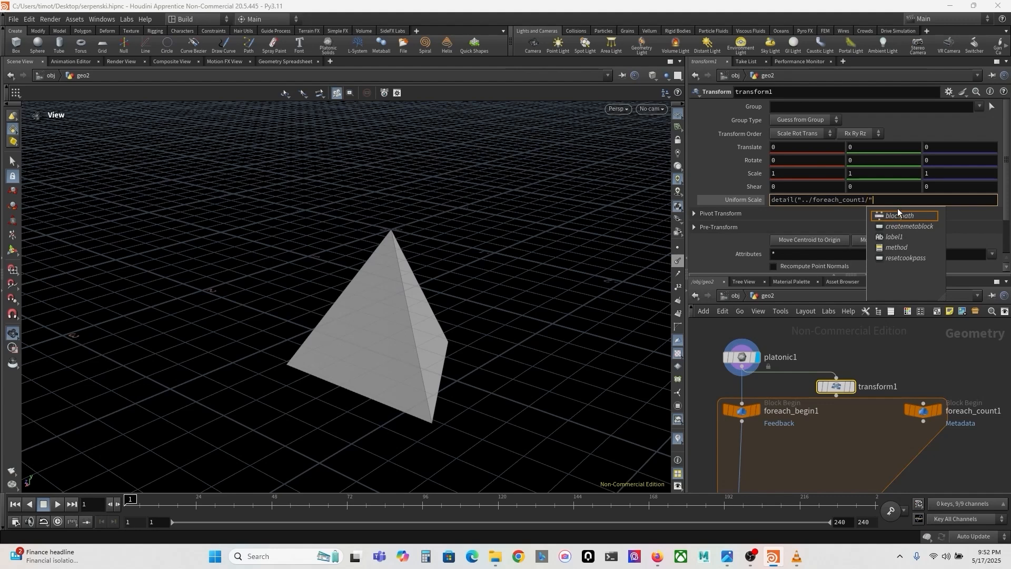
pyautogui.write('","ite')
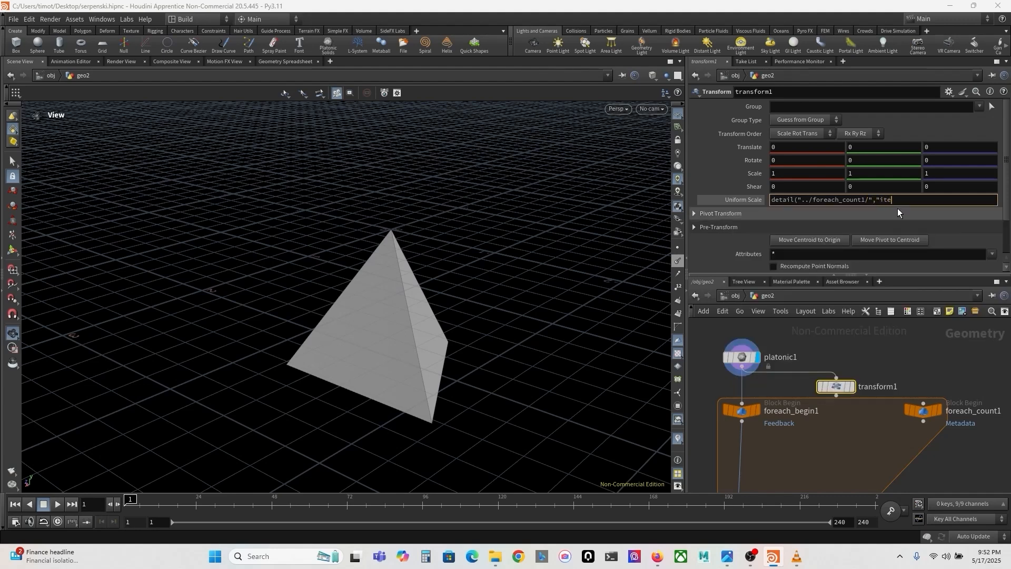
pyautogui.write('ration",0')
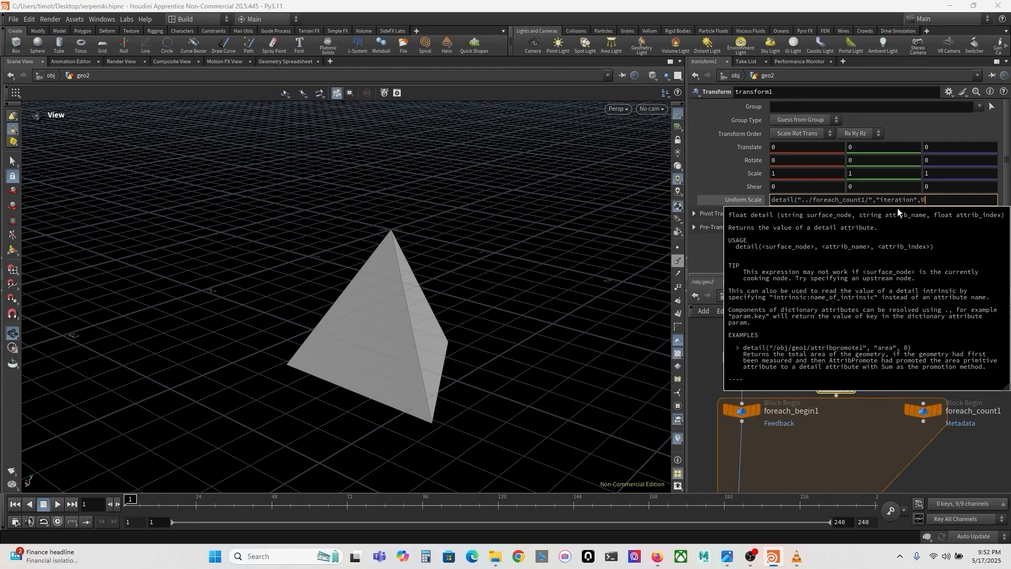
pyautogui.write(')')
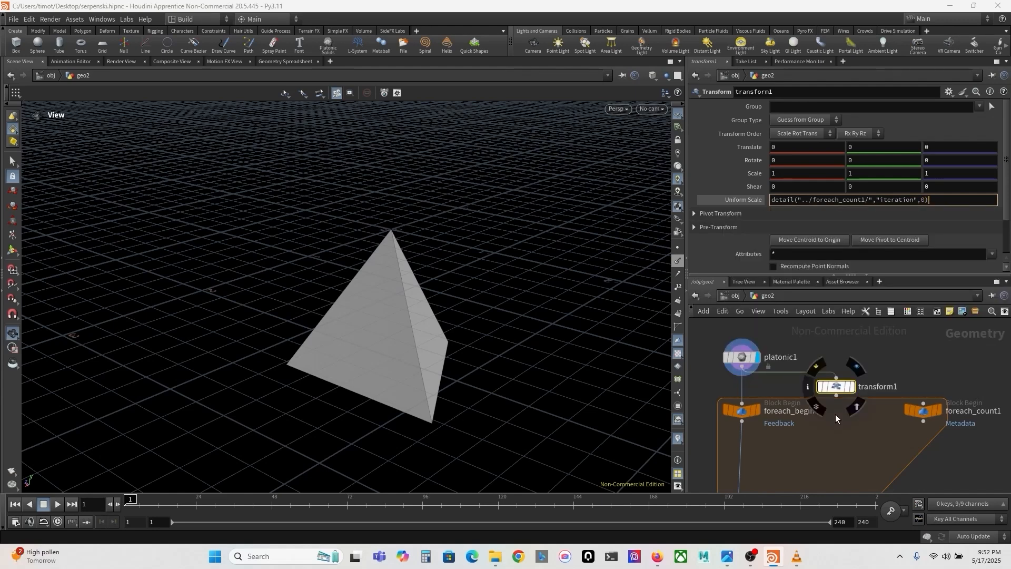
# Shift transform1 slightly farther away from the wire between platonic1 and foreach_begin1
pyautogui.scroll(-2, 834, 414)
pyautogui.moveTo(750, 363); pyautogui.dragTo(834, 374)
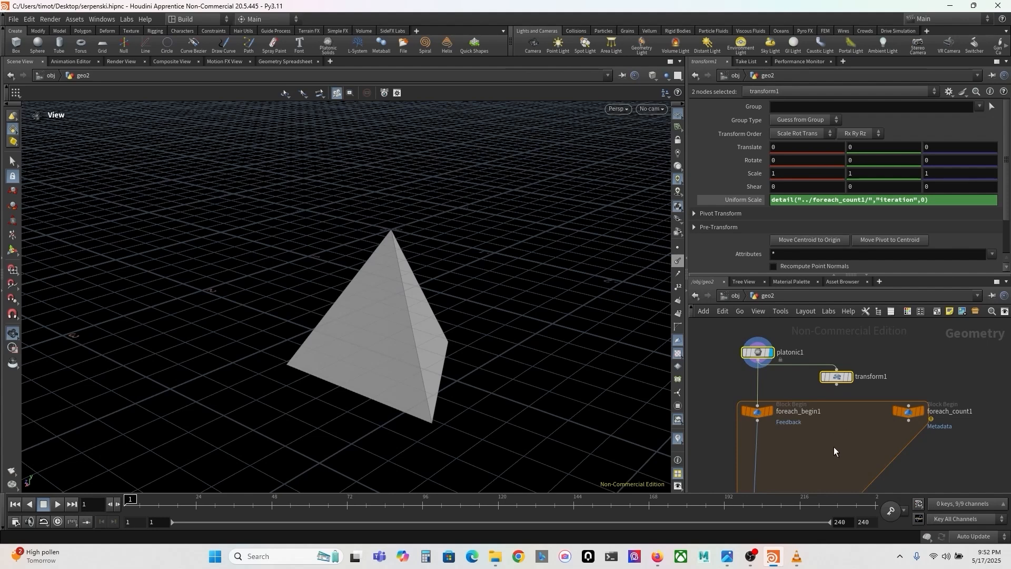
pyautogui.click(852, 440)
pyautogui.moveTo(837, 377); pyautogui.dragTo(850, 378)
# Check the evaluated value of transform1's uniform scale expression
pyautogui.click(749, 197)
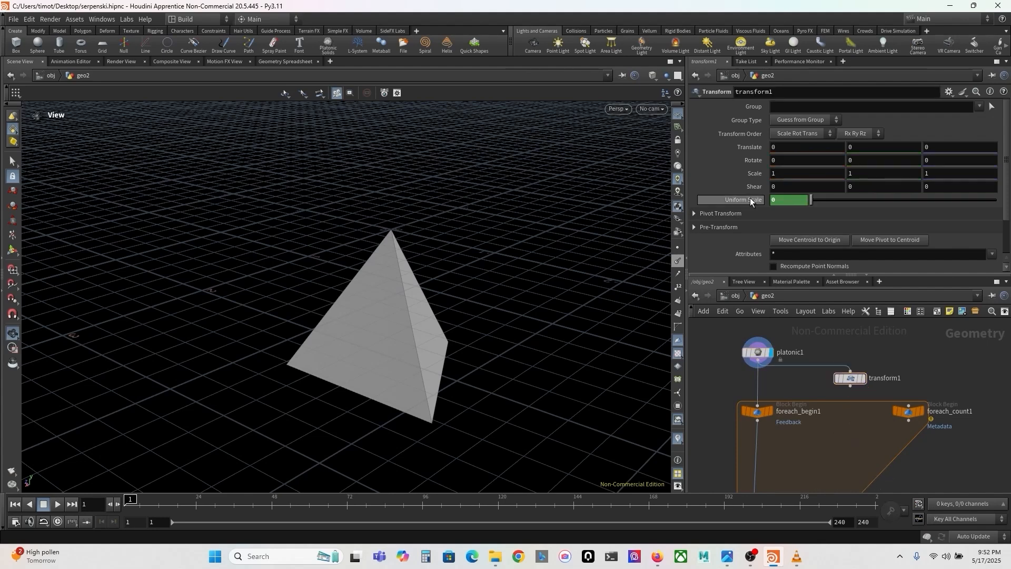
pyautogui.click(750, 198)
pyautogui.click(750, 198)
pyautogui.click(750, 198)
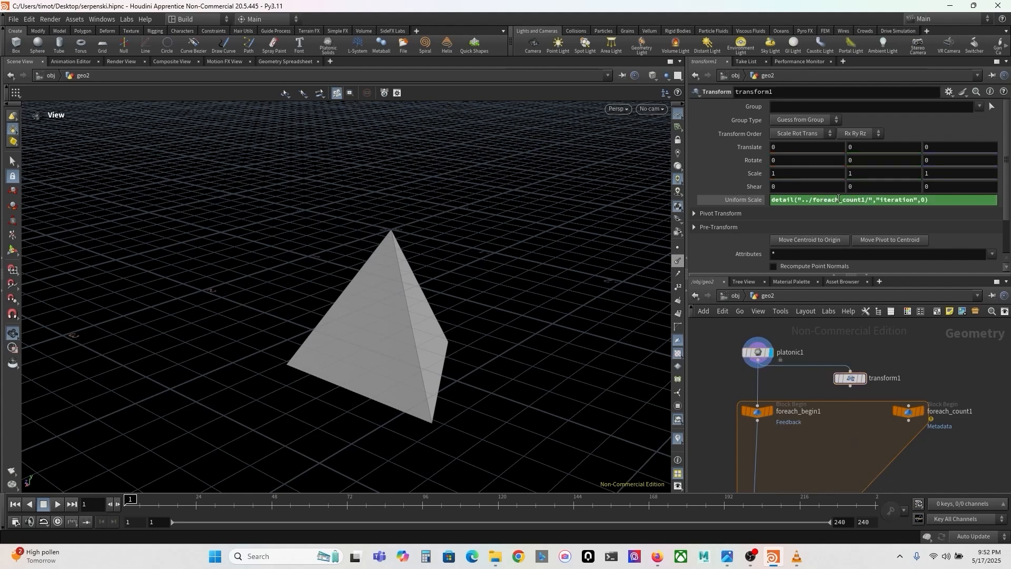
pyautogui.click(749, 198)
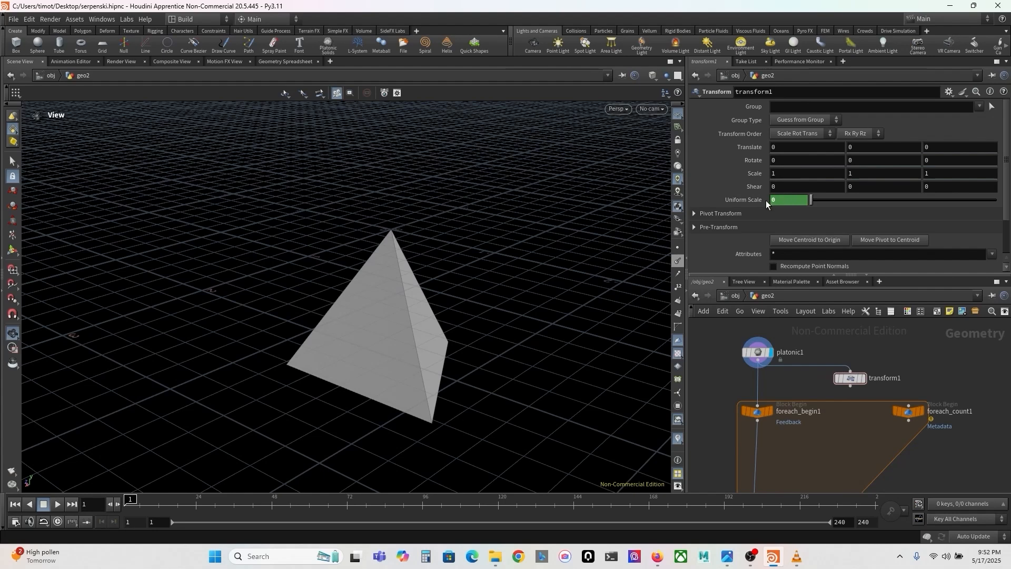
# Add a Null node and insert it on the wire directly below foreach_begin1
pyautogui.moveTo(815, 425)
pyautogui.mouseDown(button='middle')
pyautogui.moveTo(812, 383)
pyautogui.moveTo(802, 410)
pyautogui.mouseUp(button='middle')
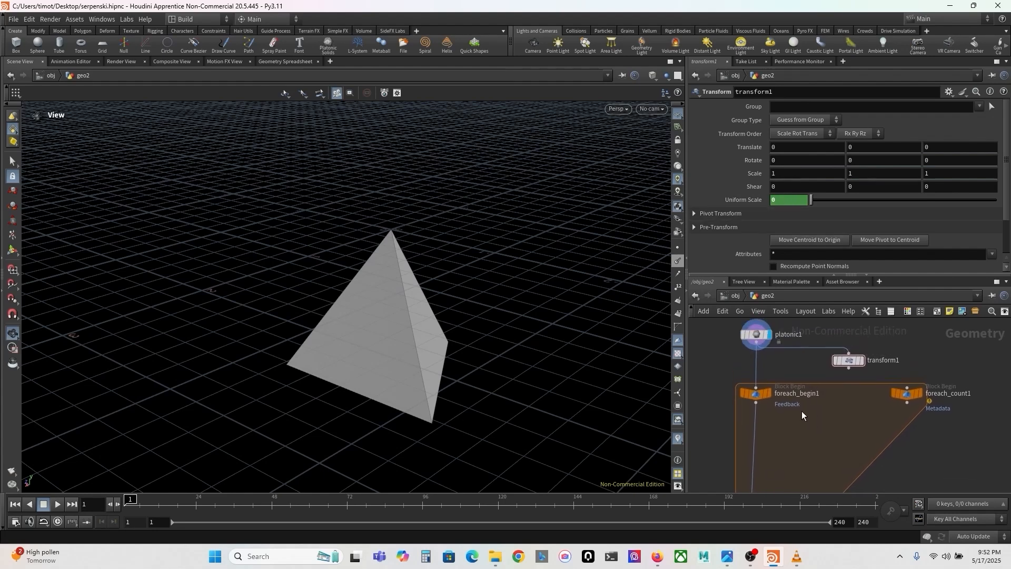
pyautogui.moveTo(840, 470); pyautogui.dragTo(854, 432, button='middle')
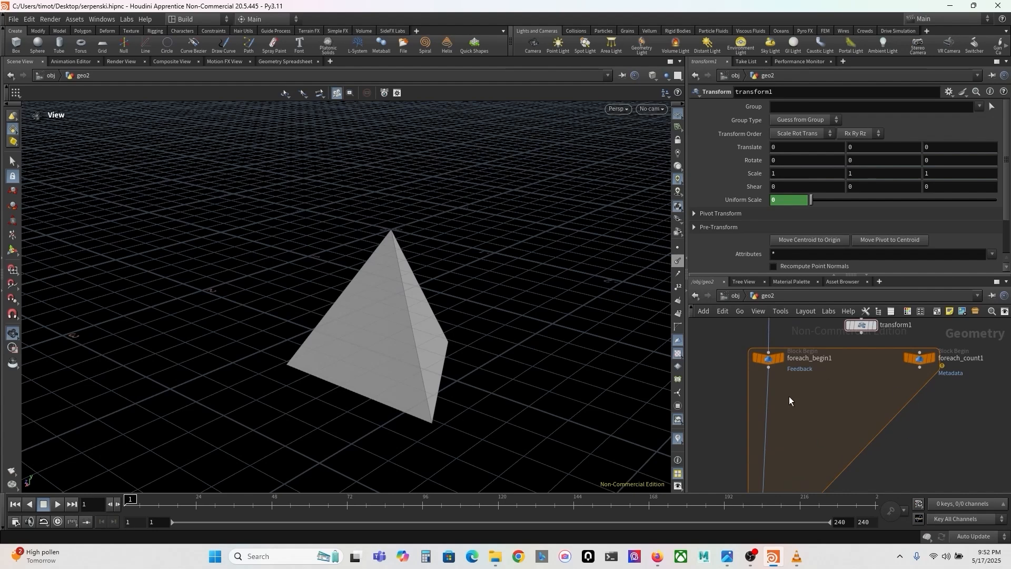
pyautogui.moveTo(831, 422); pyautogui.dragTo(812, 432, button='middle')
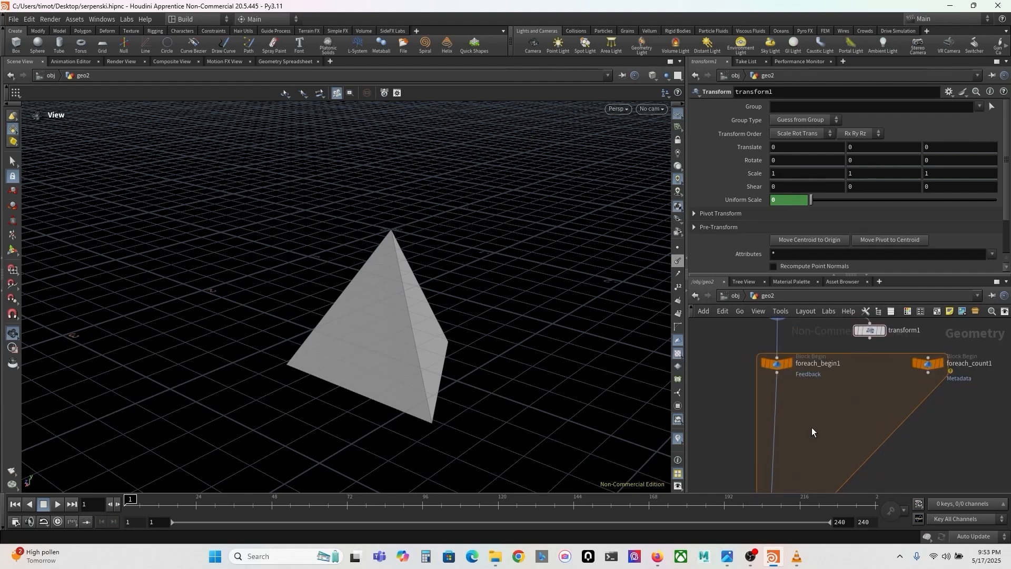
pyautogui.press('Tab')
pyautogui.write('null')
pyautogui.press('Return')
pyautogui.click(811, 428)
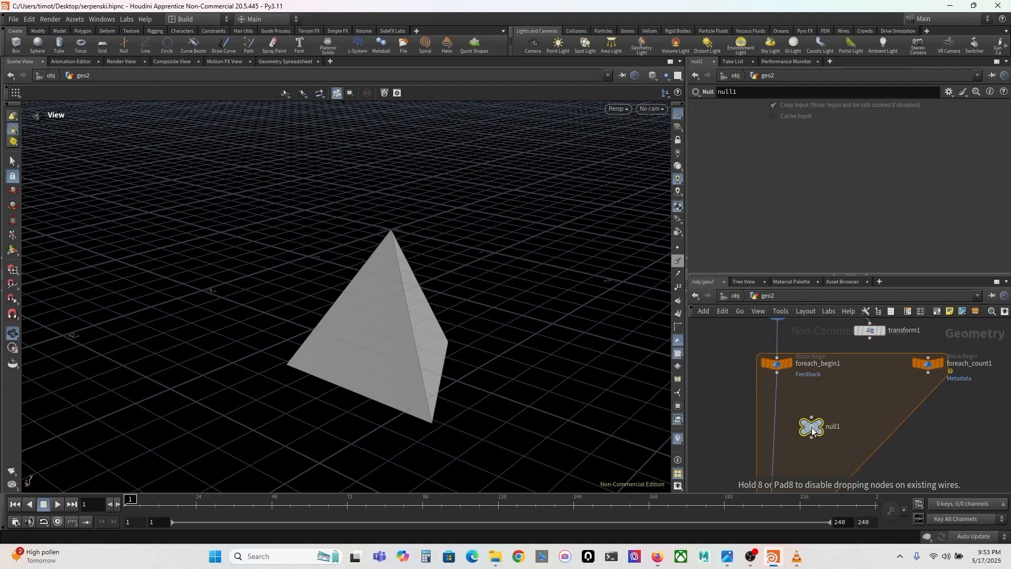
pyautogui.moveTo(810, 427); pyautogui.dragTo(777, 402)
# Rename the null inside the loop as start and colour it black
pyautogui.hotkey('shift', 's')
pyautogui.doubleClick(805, 402)
pyautogui.write('start')
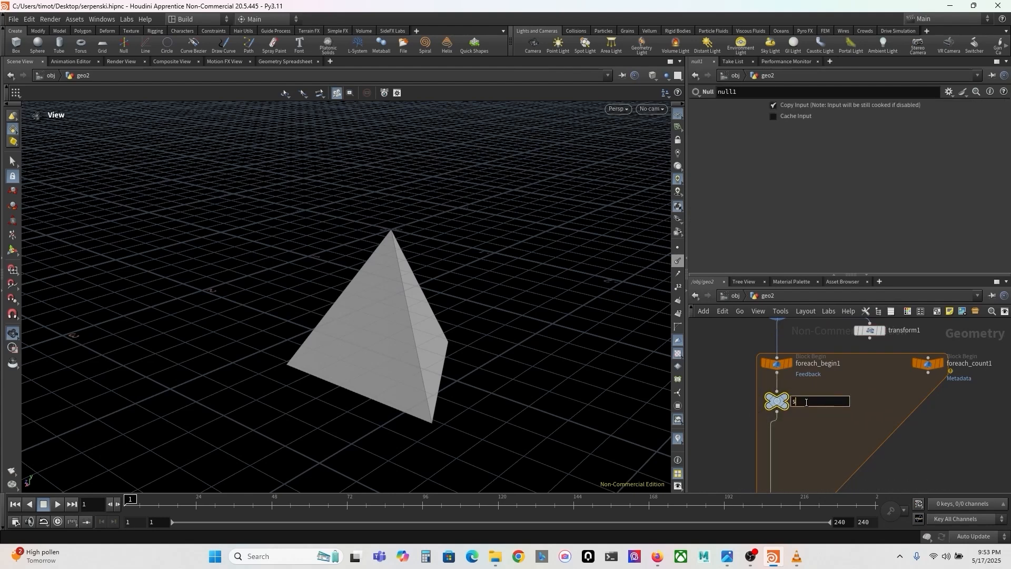
pyautogui.press('Return')
pyautogui.press('c')
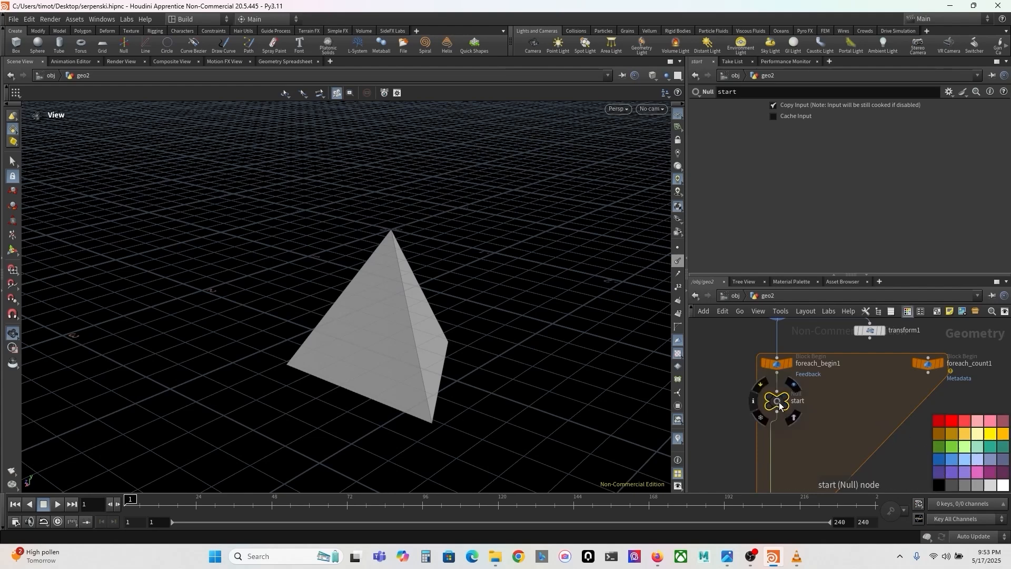
pyautogui.press('c')
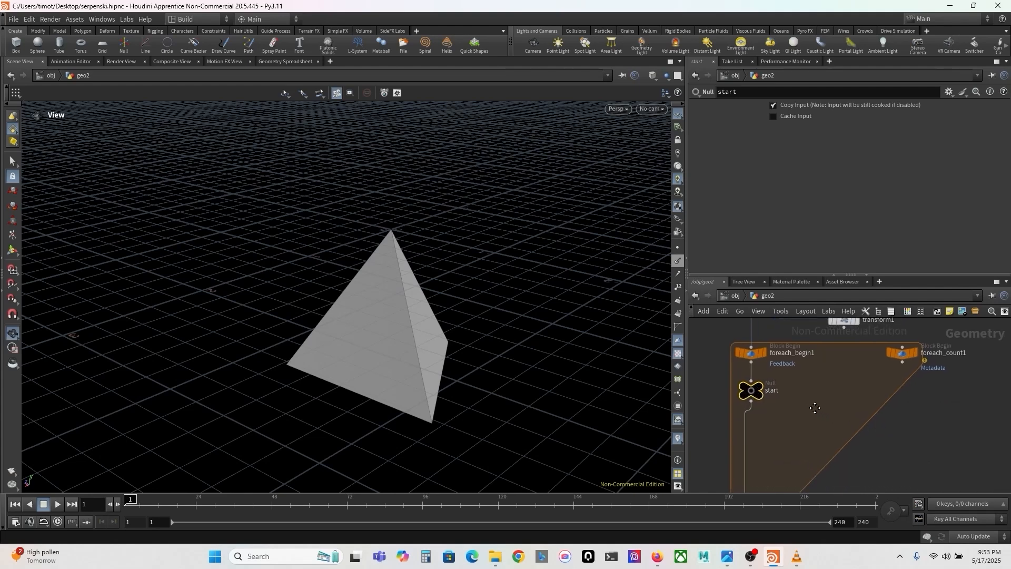
# Add a Delete node inside the loop, fed by transform1's output
pyautogui.scroll(-3, 807, 402)
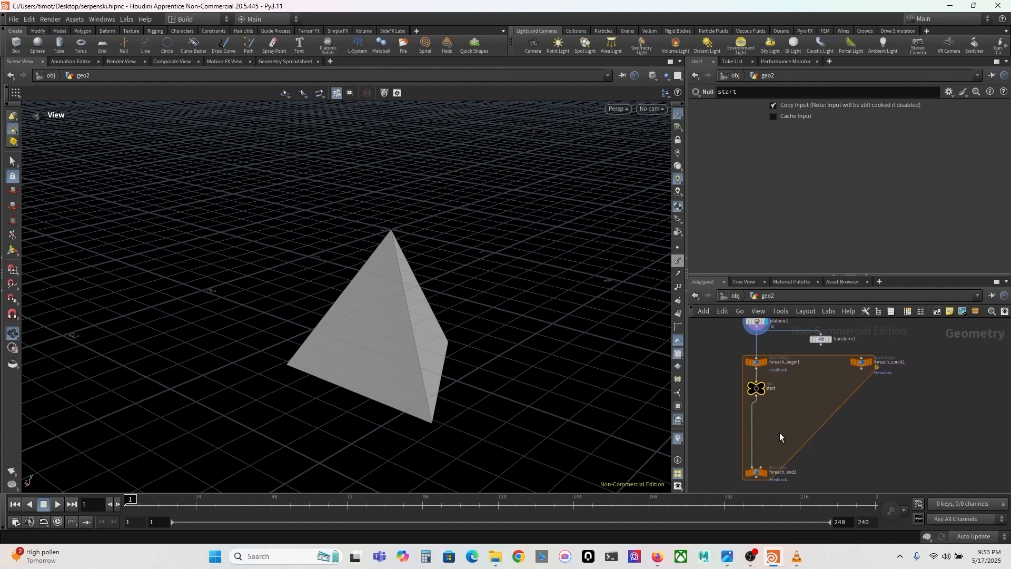
pyautogui.click(821, 344)
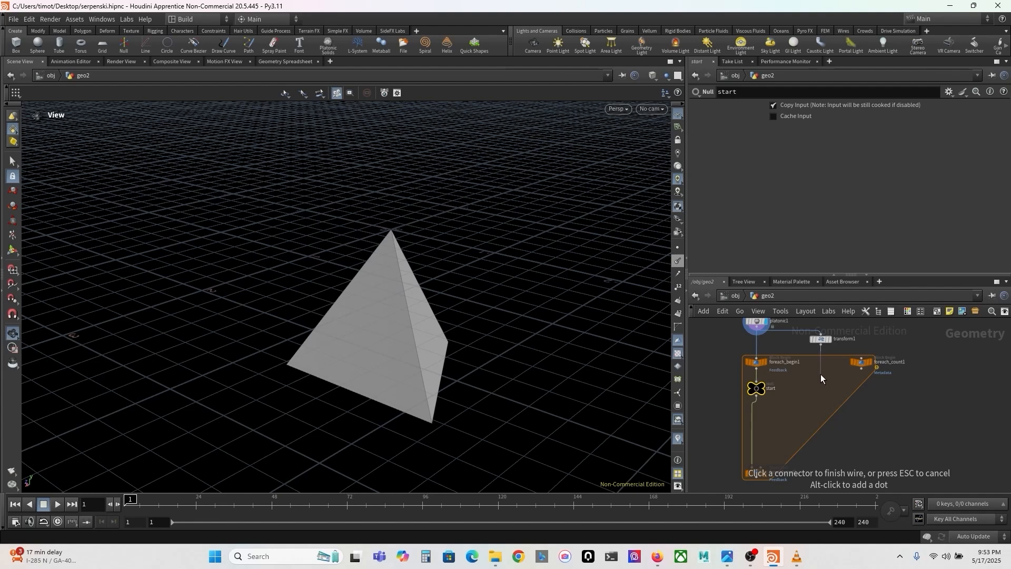
pyautogui.press('Tab')
pyautogui.write('dele')
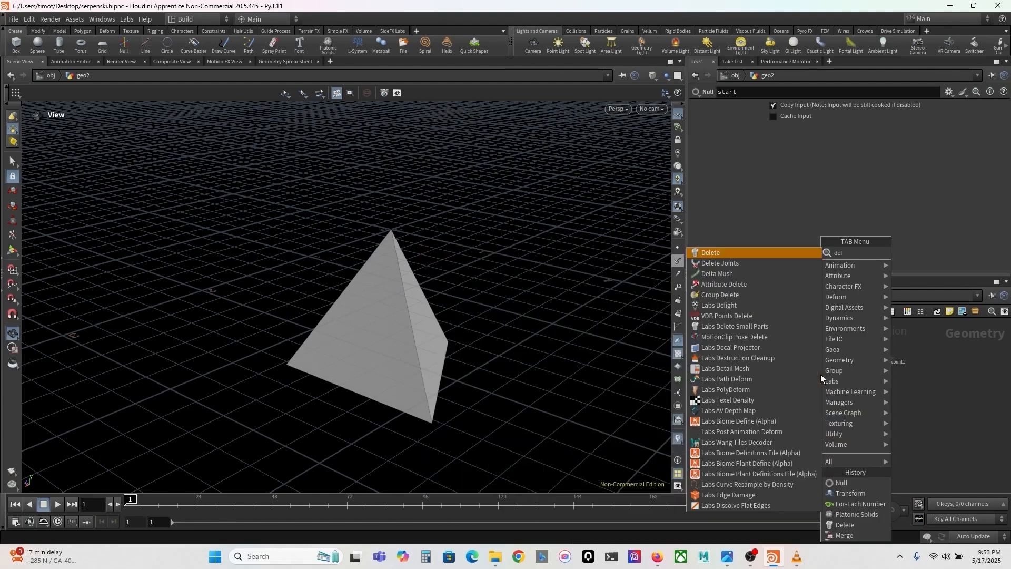
pyautogui.press('Return')
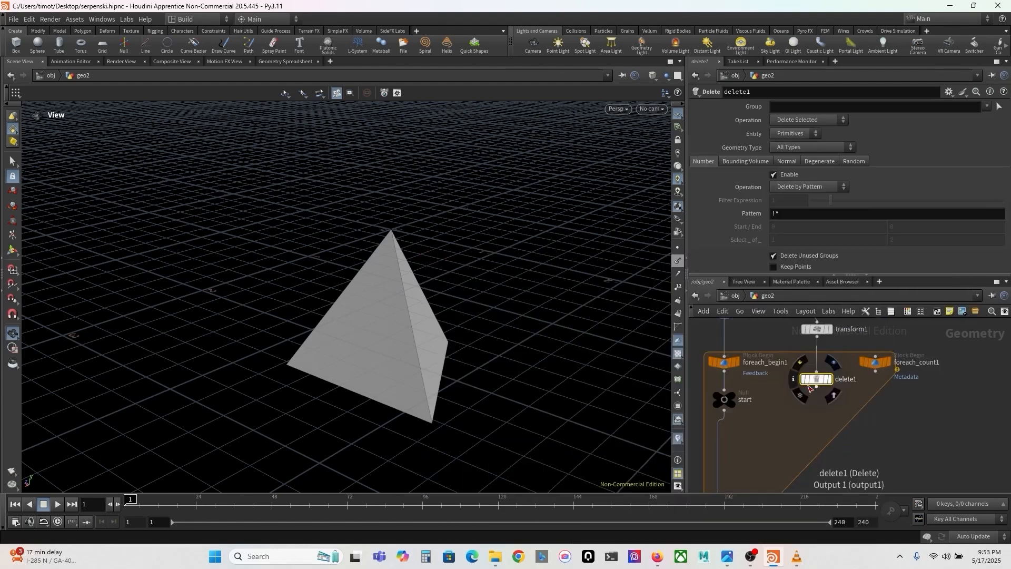
# Enable deletion by normal on delete1 with direction 0, -1, 0 and a spread angle of 0
pyautogui.click(788, 162)
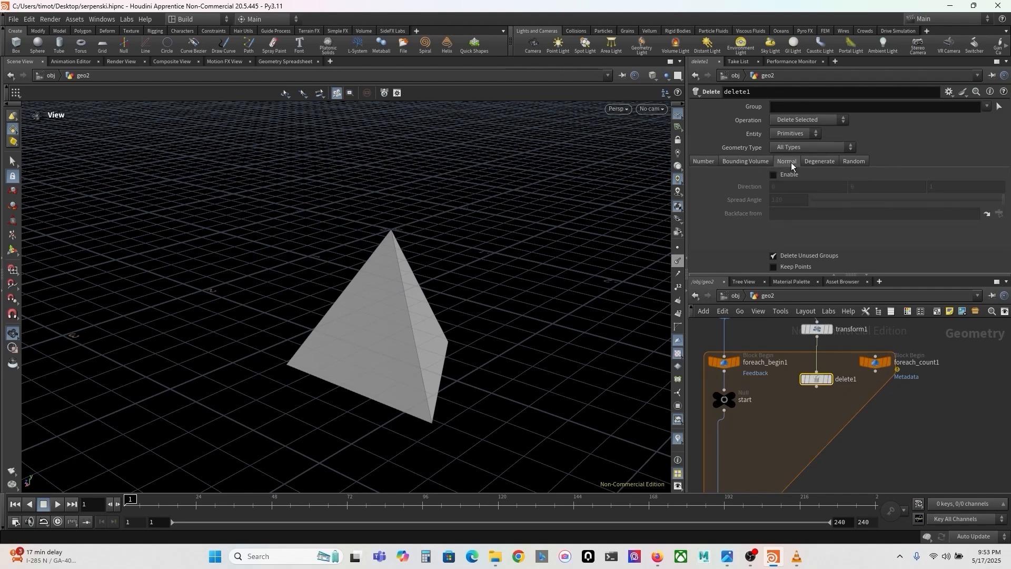
pyautogui.click(774, 175)
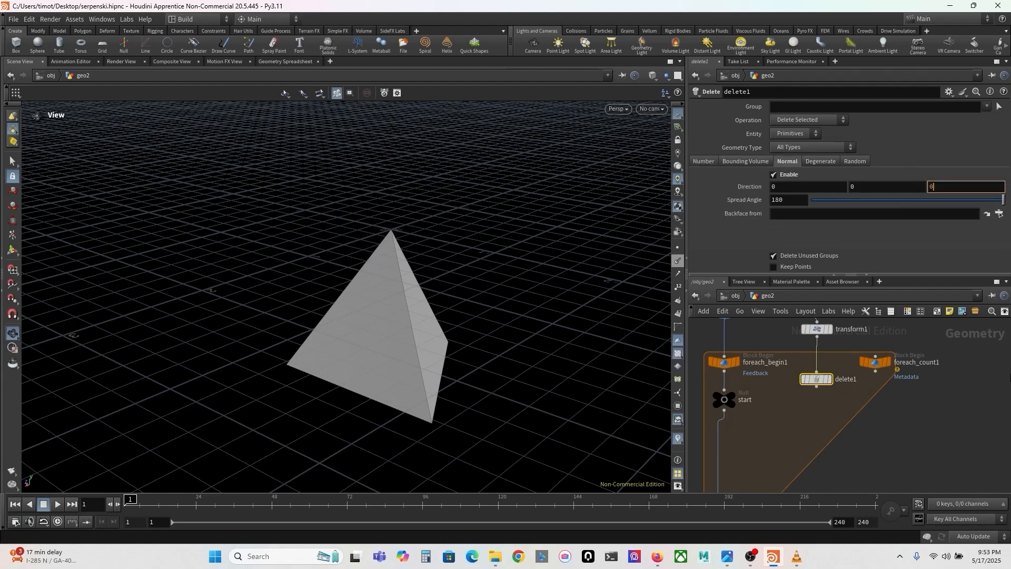
pyautogui.press('Return')
pyautogui.click(853, 186)
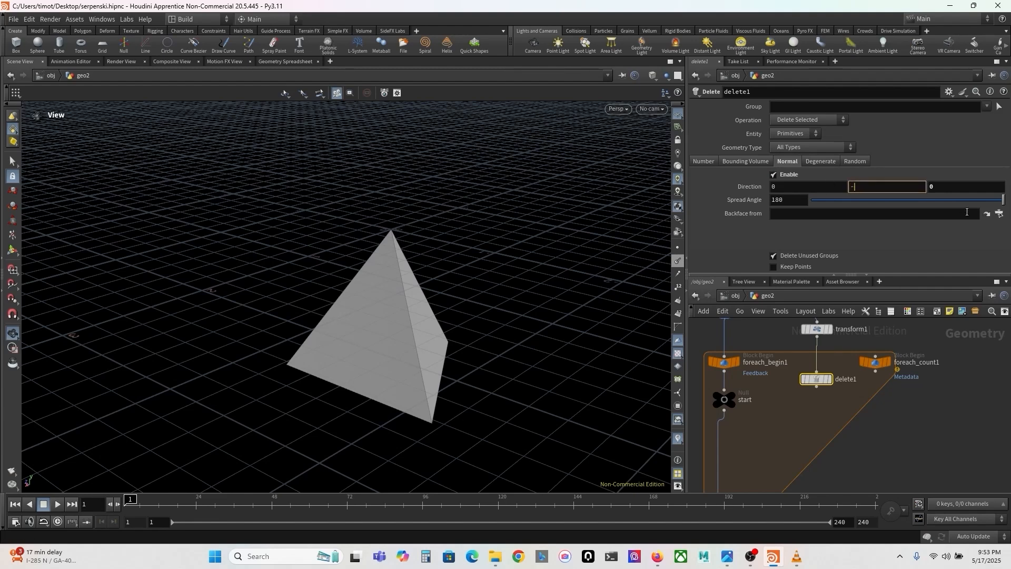
pyautogui.write('-1')
pyautogui.press('Return')
pyautogui.moveTo(963, 200); pyautogui.dragTo(795, 205)
# Insert a Merge node between start and foreach_end1 and connect delete1 as its second input
pyautogui.moveTo(815, 429); pyautogui.dragTo(834, 400, button='middle')
pyautogui.press('Tab')
pyautogui.write('merge')
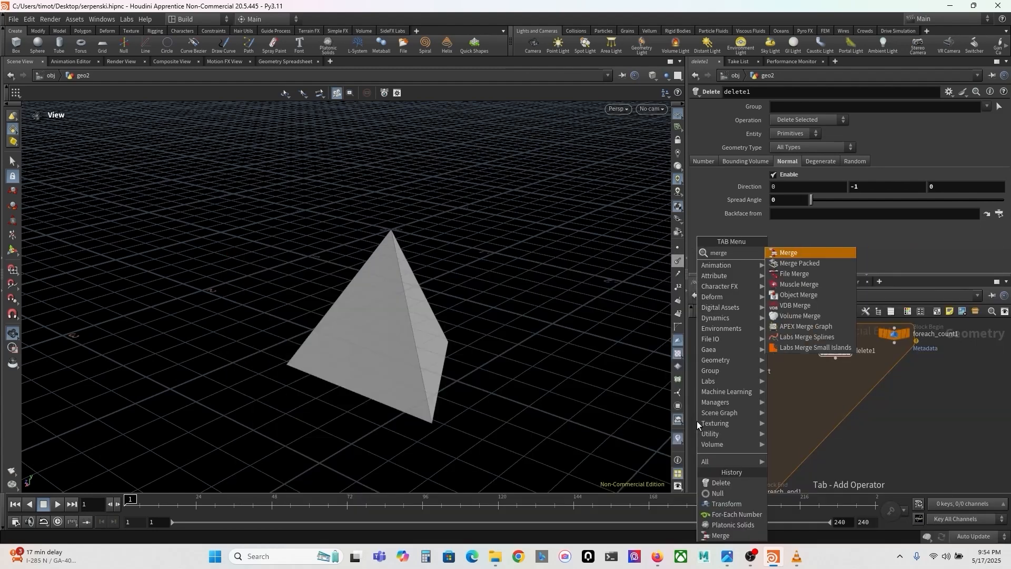
pyautogui.press('Return')
pyautogui.click(771, 418)
pyautogui.moveTo(774, 420); pyautogui.dragTo(752, 429)
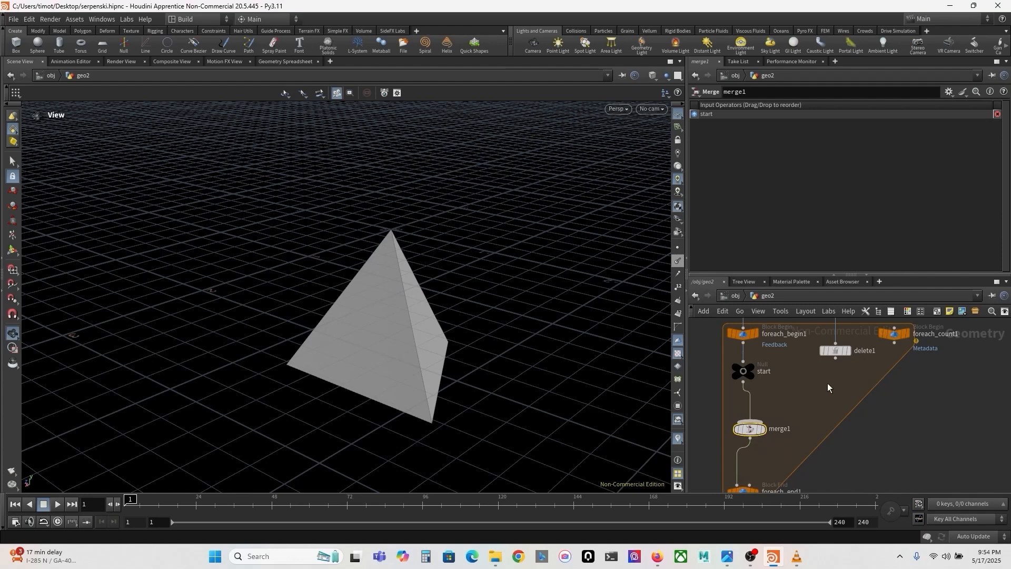
pyautogui.moveTo(836, 359); pyautogui.dragTo(750, 421)
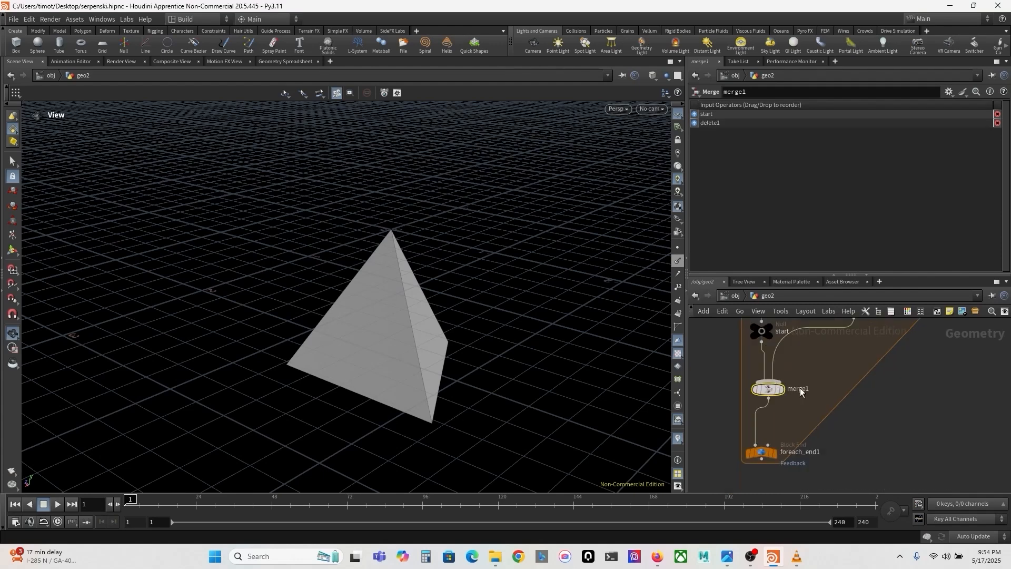
# Display foreach_end1's output and hide the viewport's reference grid to inspect the pyramid from several sides
pyautogui.click(781, 437)
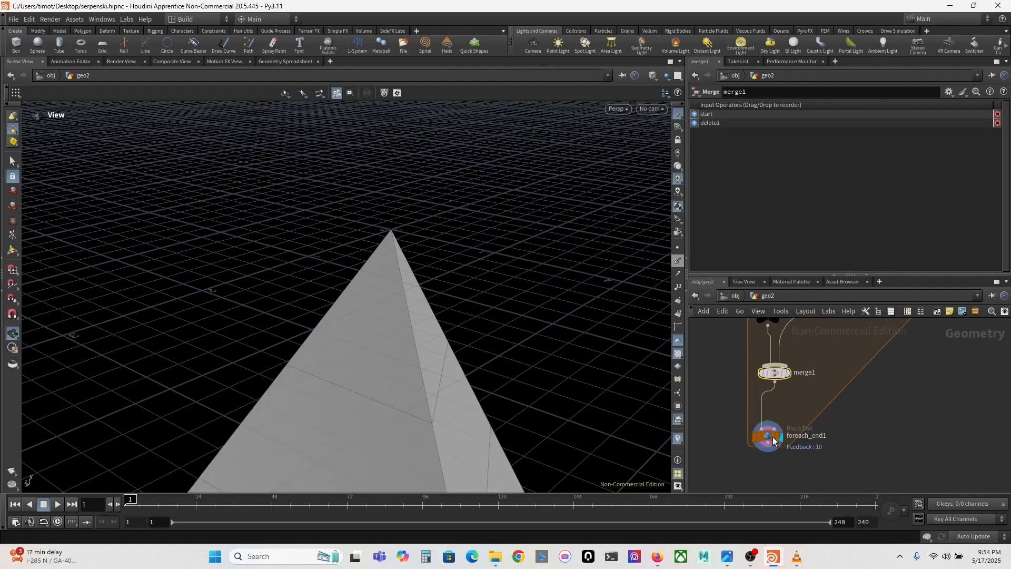
pyautogui.click(762, 438)
pyautogui.moveTo(380, 421); pyautogui.dragTo(415, 228)
pyautogui.scroll(5, 411, 303)
pyautogui.click(678, 115)
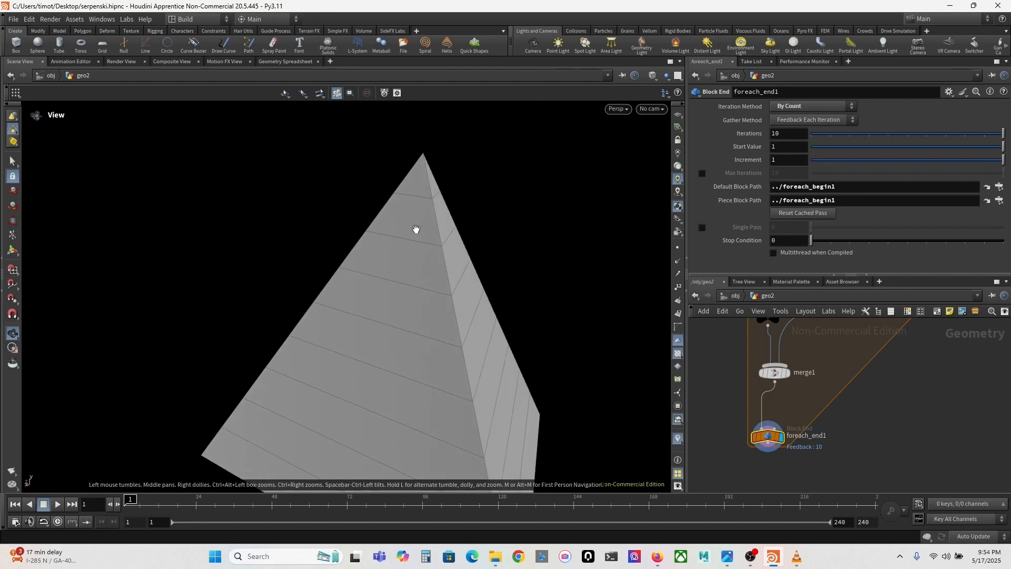
pyautogui.moveTo(454, 271); pyautogui.dragTo(463, 294)
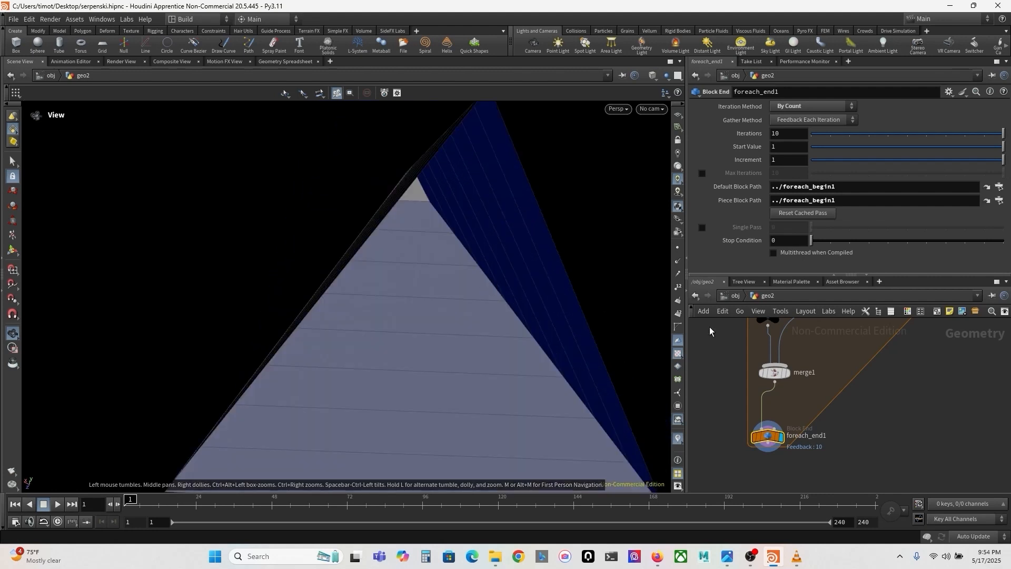
pyautogui.moveTo(851, 341); pyautogui.dragTo(856, 394, button='middle')
pyautogui.moveTo(433, 282); pyautogui.dragTo(383, 338)
pyautogui.scroll(2, 895, 348)
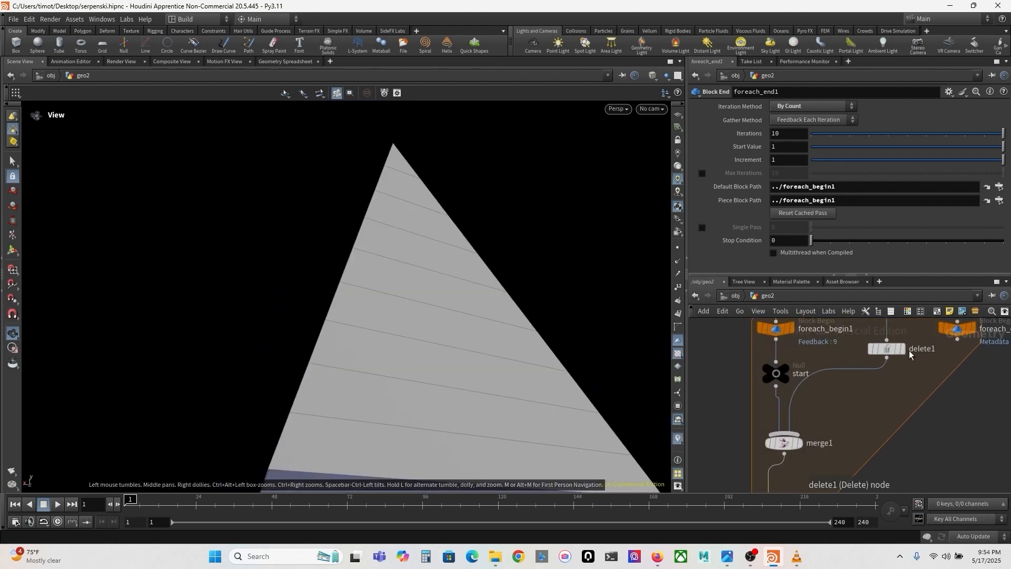
# Display delete1 and set its operation to Delete Non-Selected
pyautogui.moveTo(906, 353)
pyautogui.moveTo(890, 352); pyautogui.dragTo(857, 374, button='middle')
pyautogui.click(876, 353)
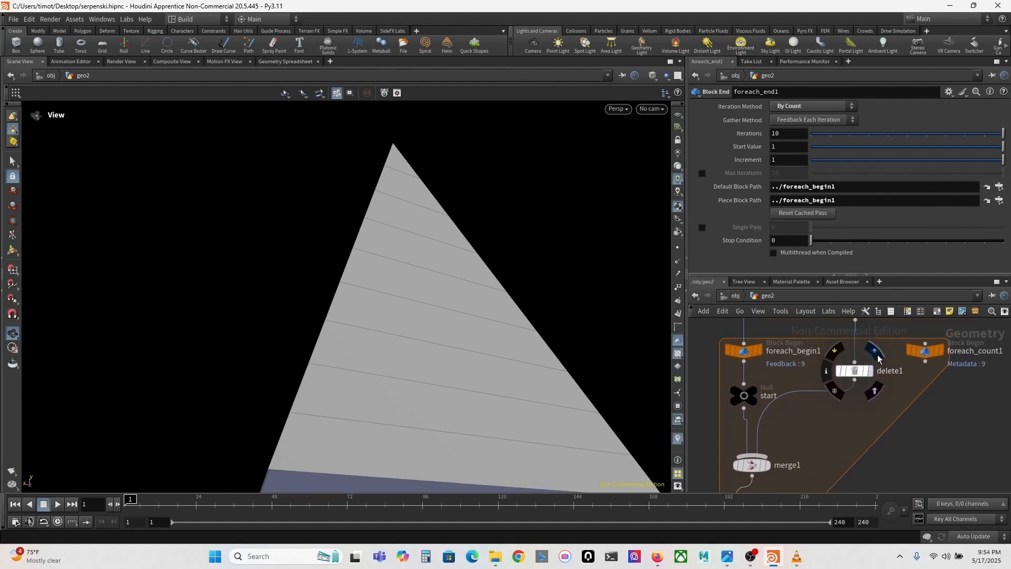
pyautogui.moveTo(470, 332); pyautogui.dragTo(447, 319)
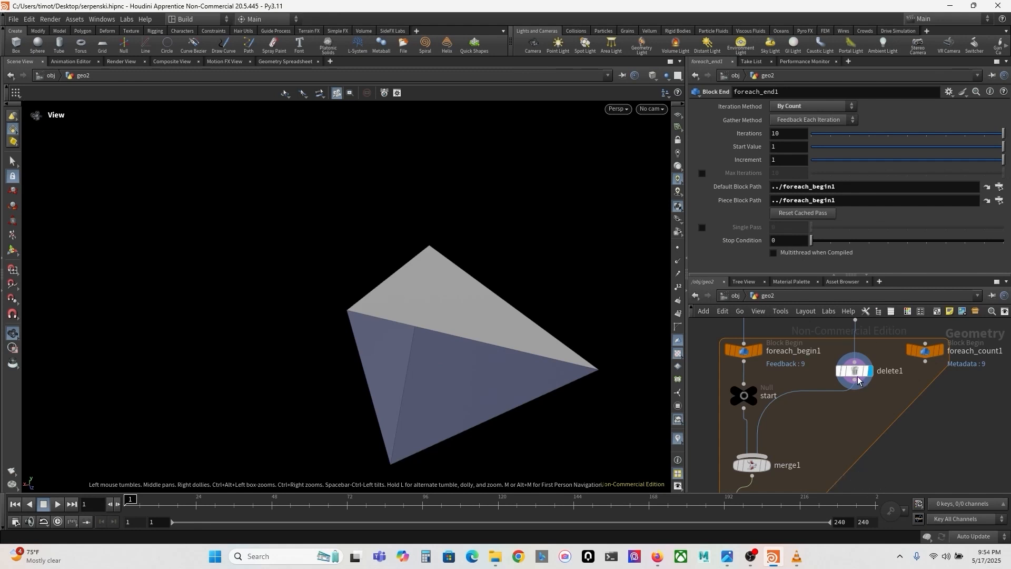
pyautogui.click(856, 371)
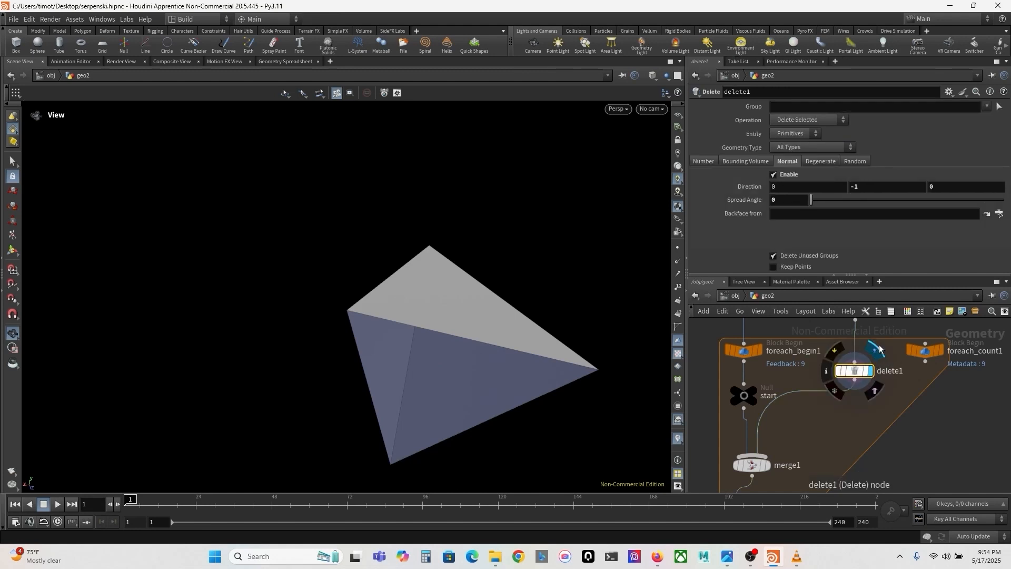
pyautogui.click(799, 119)
pyautogui.click(801, 141)
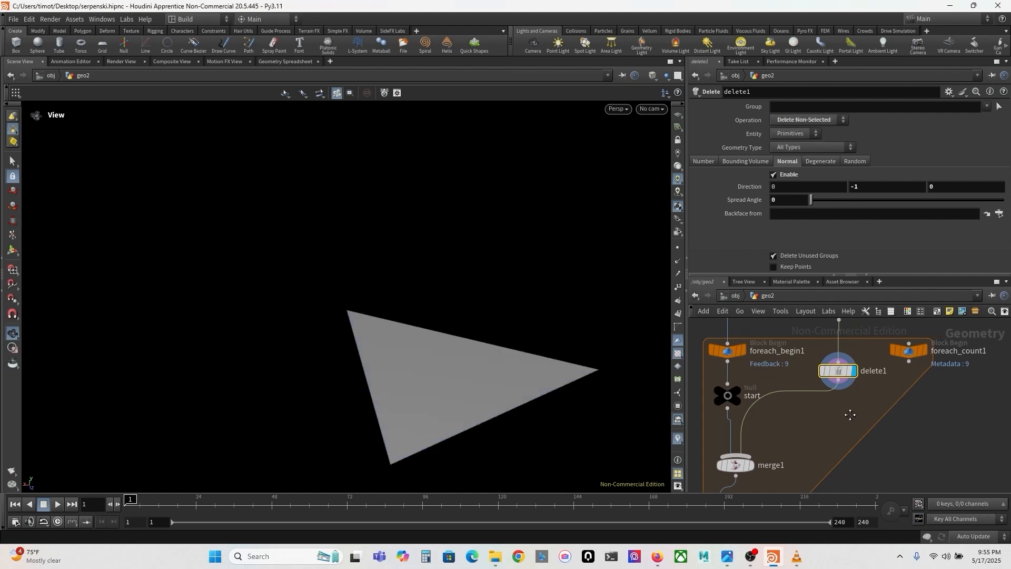
pyautogui.moveTo(581, 390); pyautogui.dragTo(558, 369)
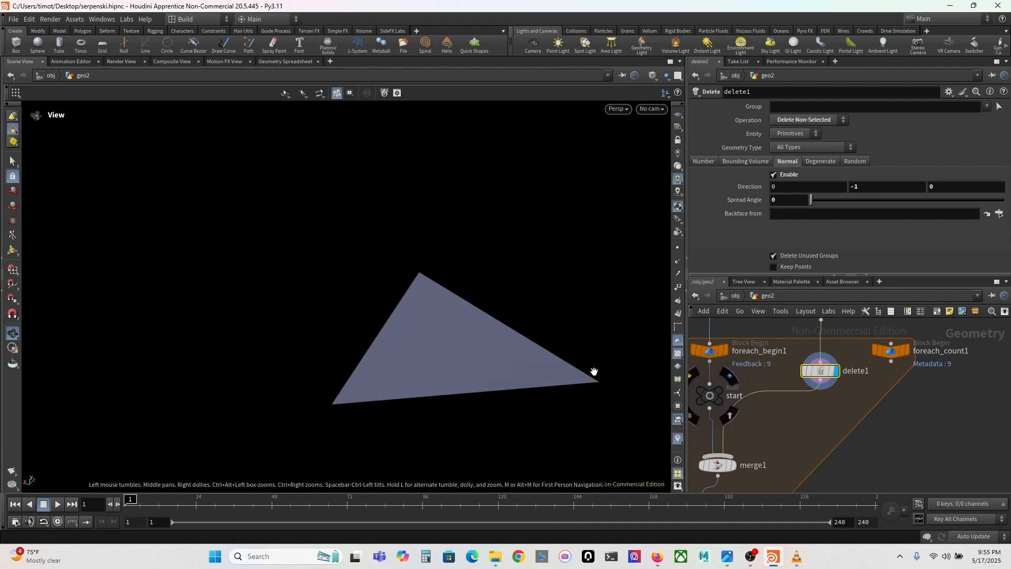
# Insert and display an Add node between delete1 and merge1, deleting its geometry but keeping the points
pyautogui.press('Tab')
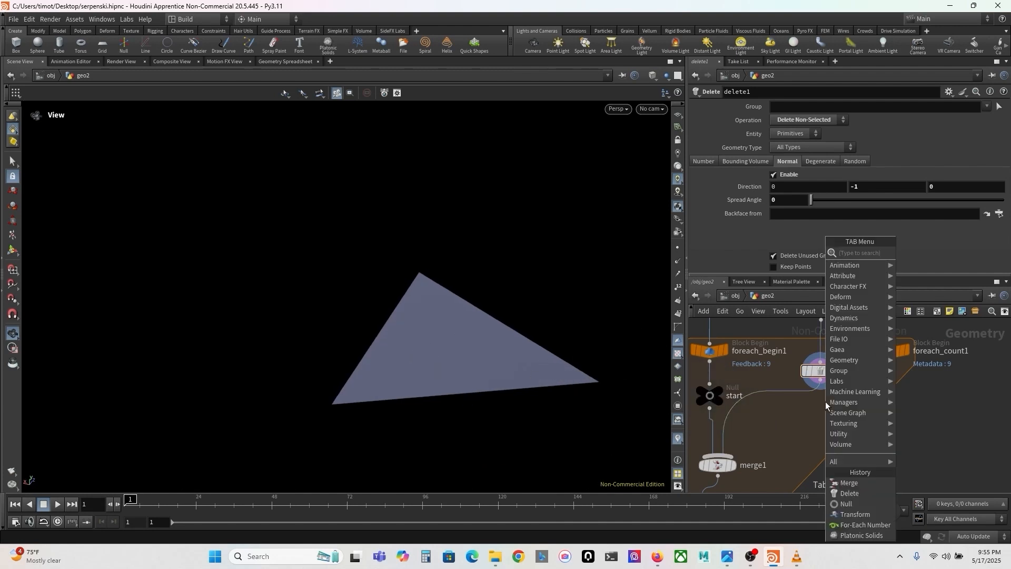
pyautogui.write('add')
pyautogui.press('Return')
pyautogui.click(826, 401)
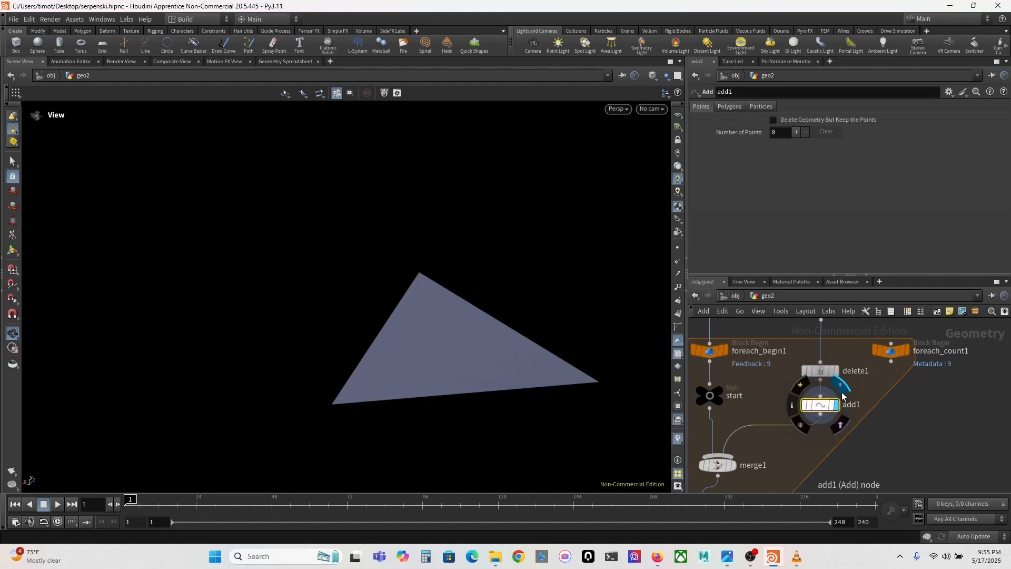
pyautogui.click(789, 120)
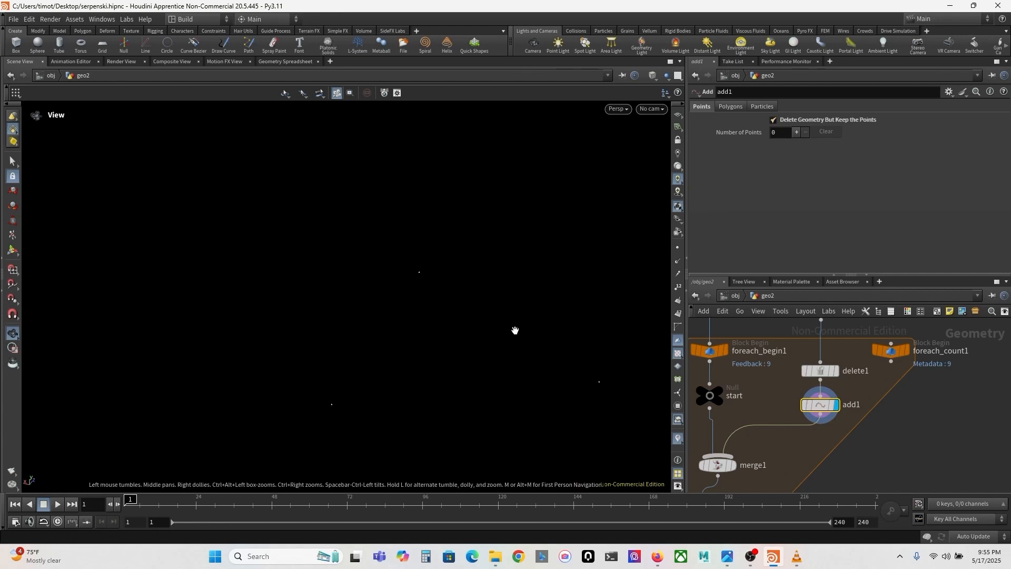
pyautogui.scroll(-3, 524, 367)
# Add a Box node inside the loop, fed by foreach_begin1's output, beside add1
pyautogui.scroll(-2, 739, 363)
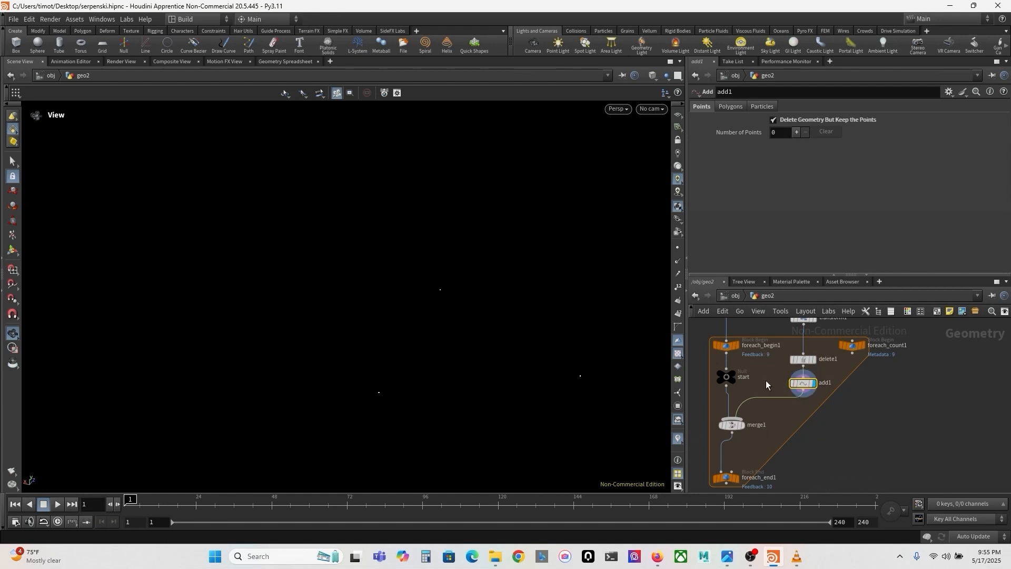
pyautogui.click(726, 354)
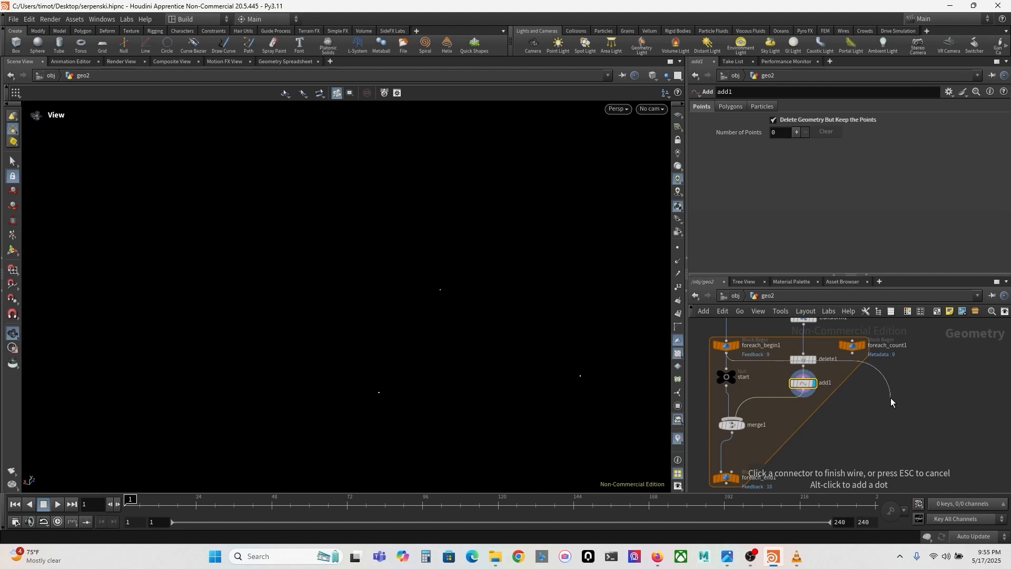
pyautogui.press('Tab')
pyautogui.write('box')
pyautogui.press('Return')
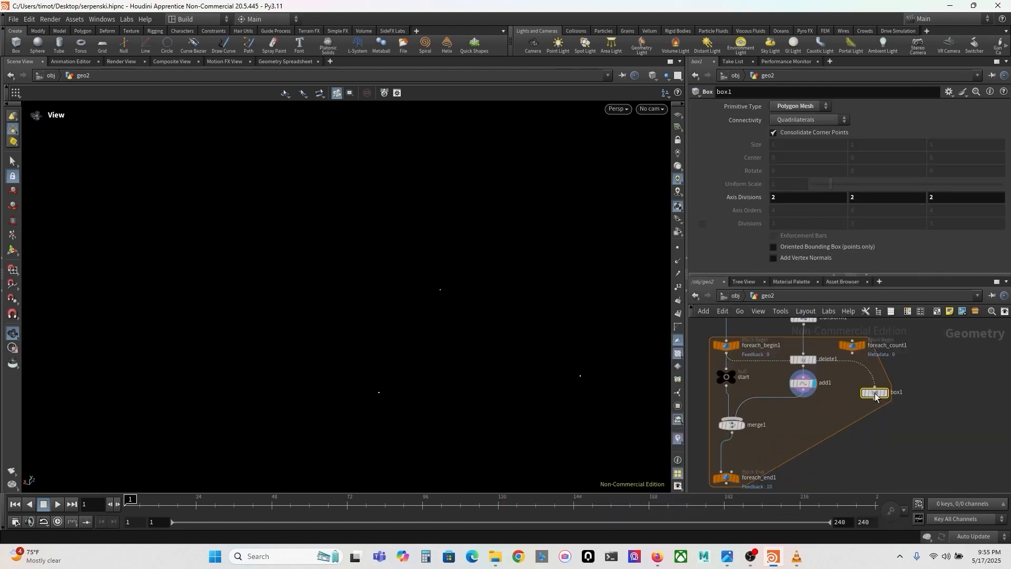
pyautogui.click(874, 389)
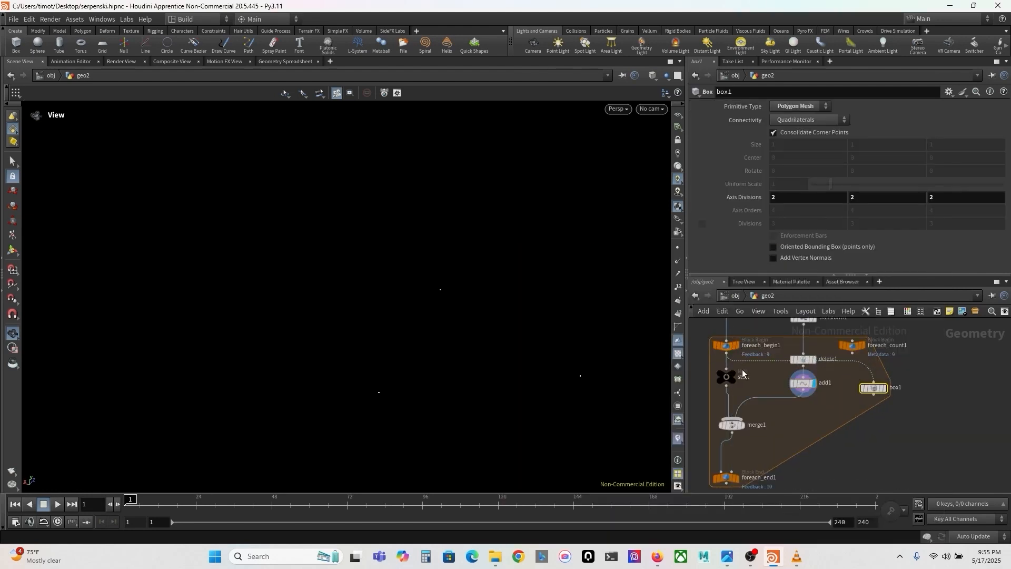
# Add a Transform node below box1 and connect box1 to its input
pyautogui.press('Tab')
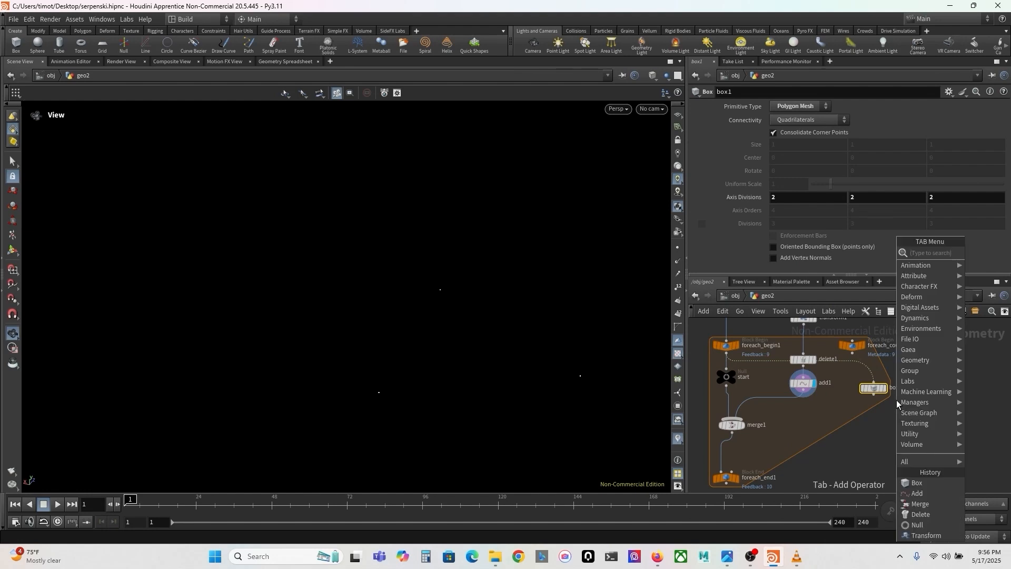
pyautogui.write('at')
pyautogui.press('BackSpace')
pyautogui.press('BackSpace')
pyautogui.write('trans')
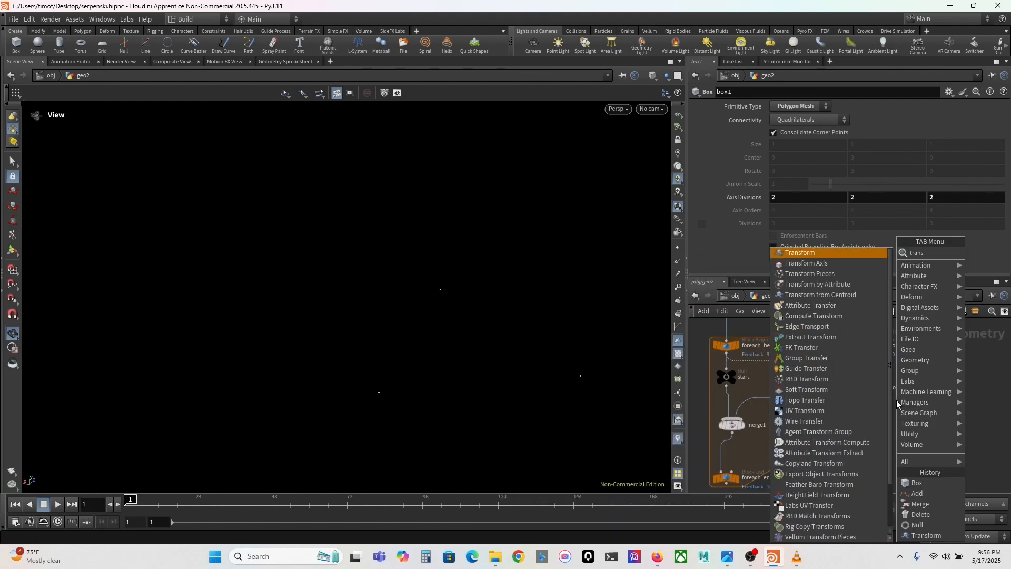
pyautogui.press('Return')
pyautogui.click(896, 400)
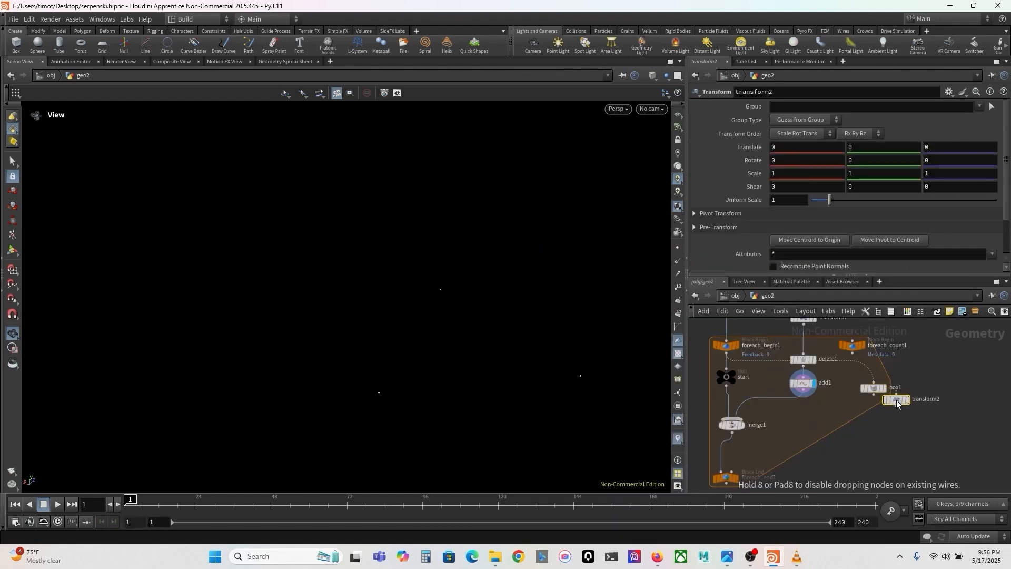
pyautogui.moveTo(873, 394); pyautogui.dragTo(876, 415)
# Set transform2's uniform scale to .999
pyautogui.moveTo(787, 202); pyautogui.dragTo(761, 204)
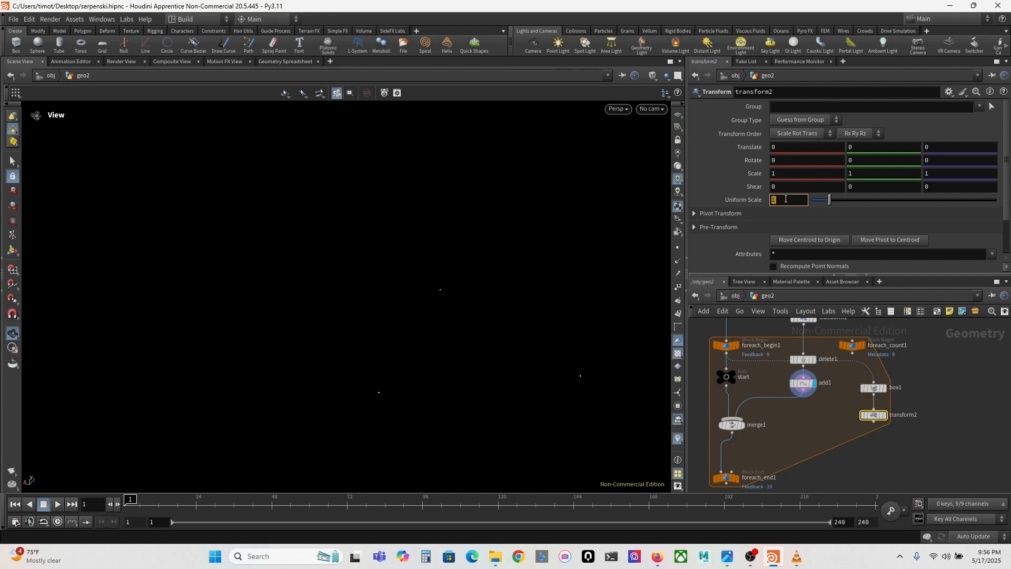
pyautogui.moveTo(785, 201); pyautogui.dragTo(721, 192)
pyautogui.click(801, 201)
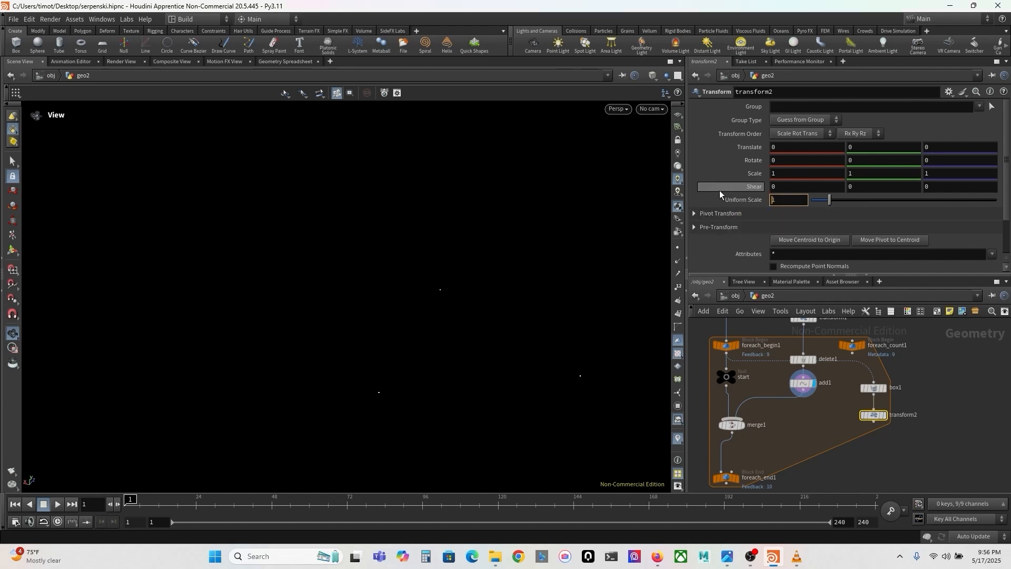
pyautogui.moveTo(789, 201); pyautogui.dragTo(738, 201)
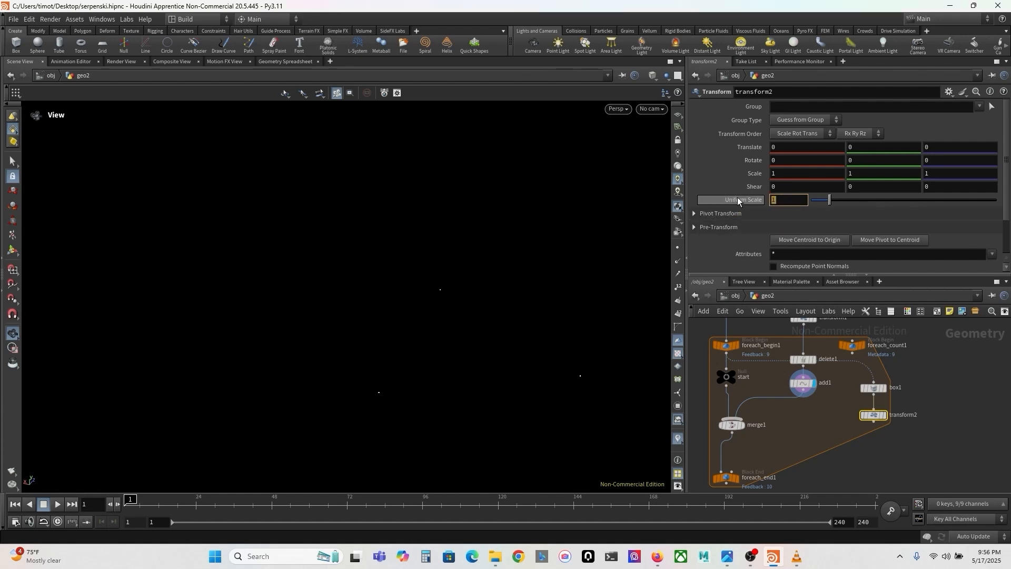
pyautogui.write('.999')
pyautogui.press('Return')
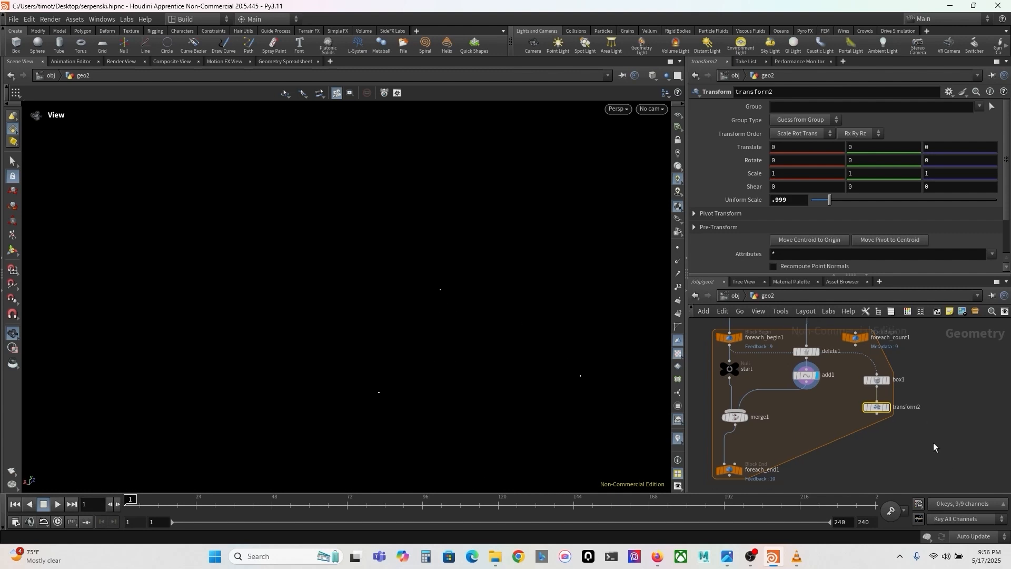
# Add a Group node below add1, connecting add1 as its first input and transform2 as its second
pyautogui.click(820, 423)
pyautogui.press('Tab')
pyautogui.write('g')
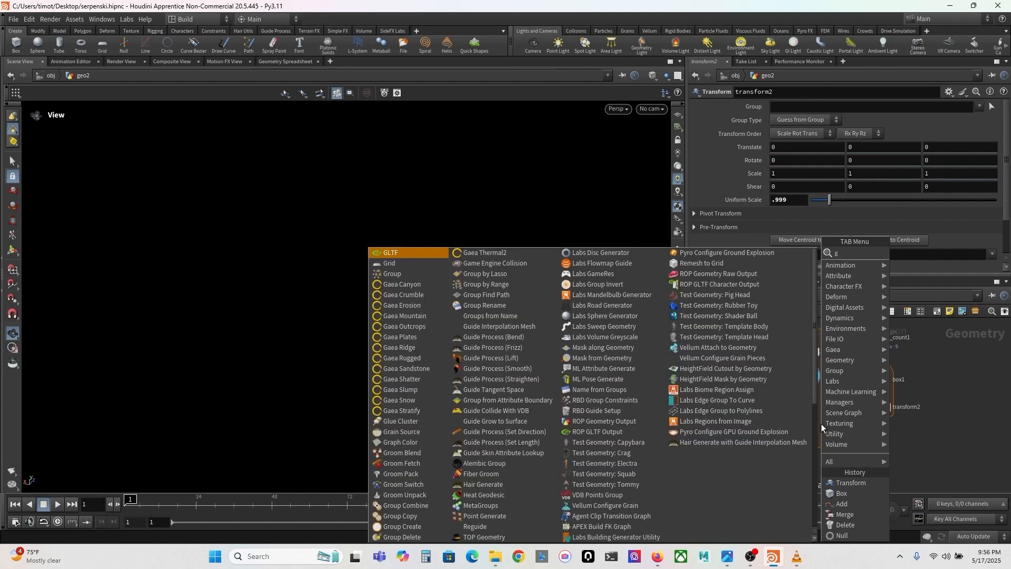
pyautogui.write('roup')
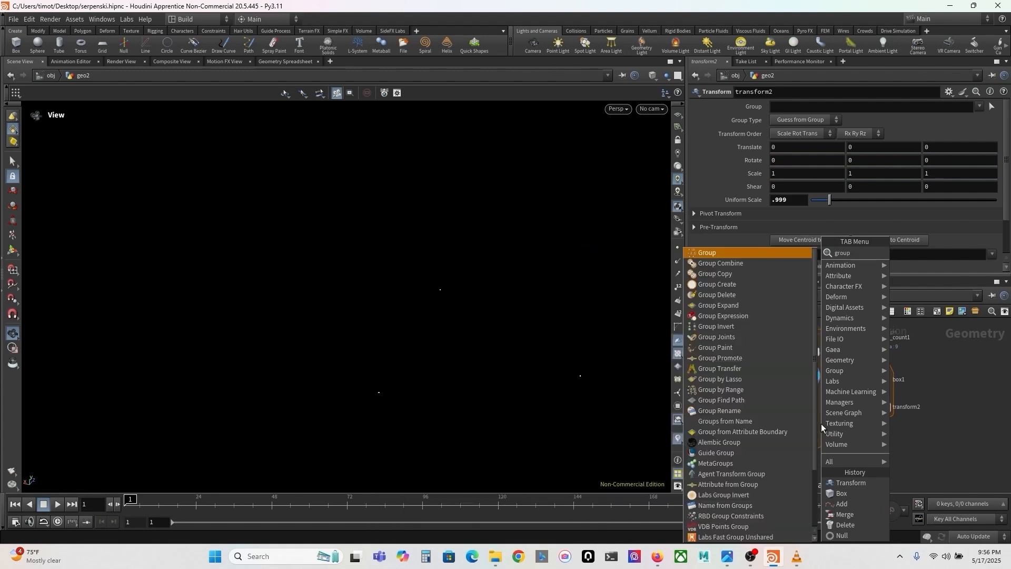
pyautogui.press('Return')
pyautogui.click(820, 424)
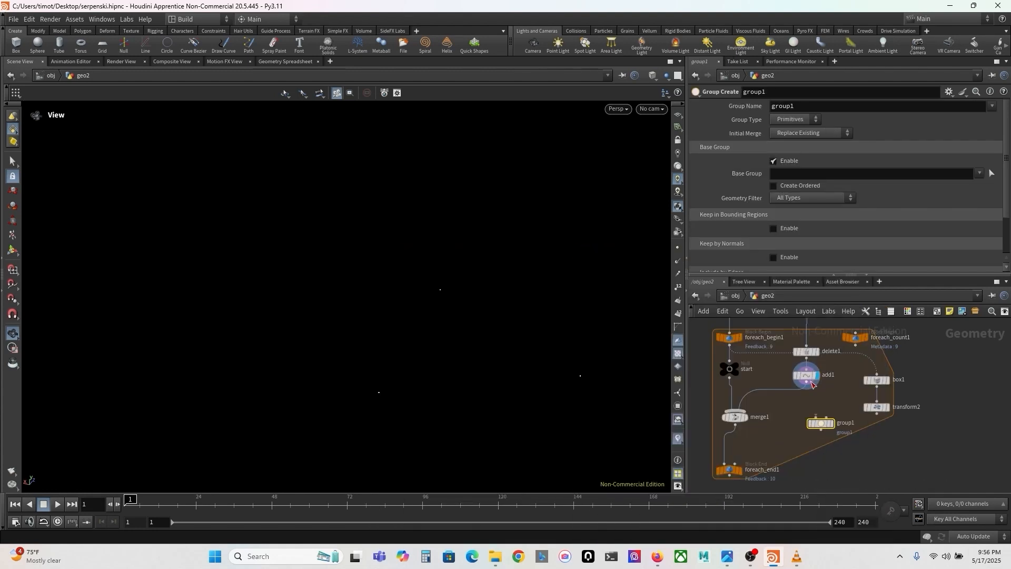
pyautogui.moveTo(805, 389); pyautogui.dragTo(823, 433)
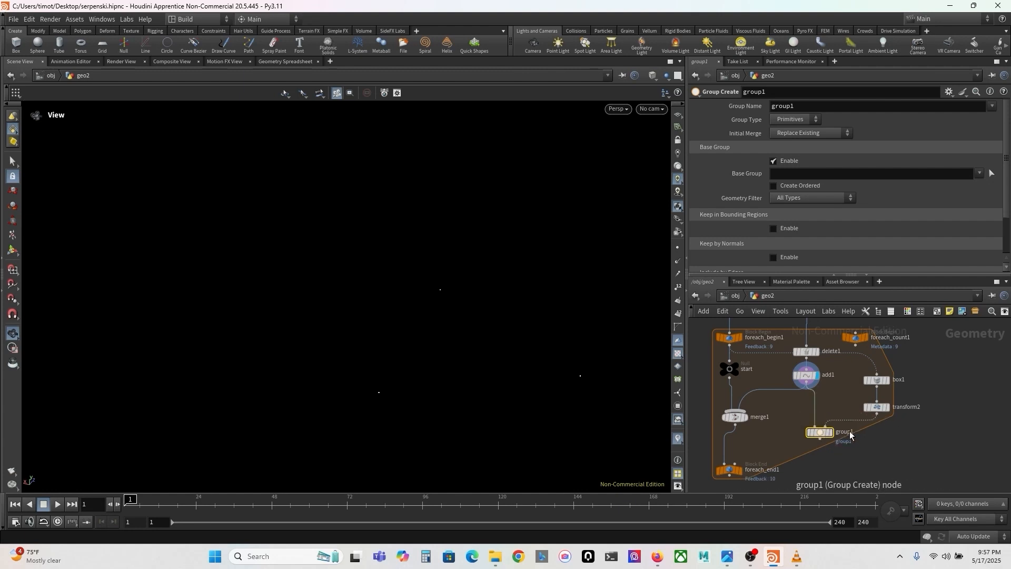
# Rename the new group node as interior and set its group name to $OS
pyautogui.doubleClick(848, 433)
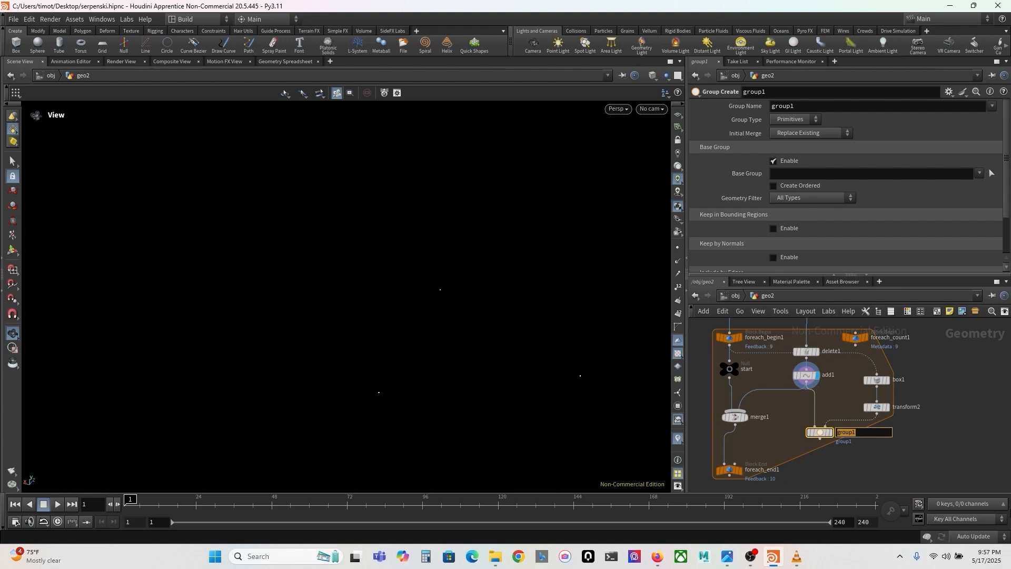
pyautogui.write('interior')
pyautogui.doubleClick(840, 106)
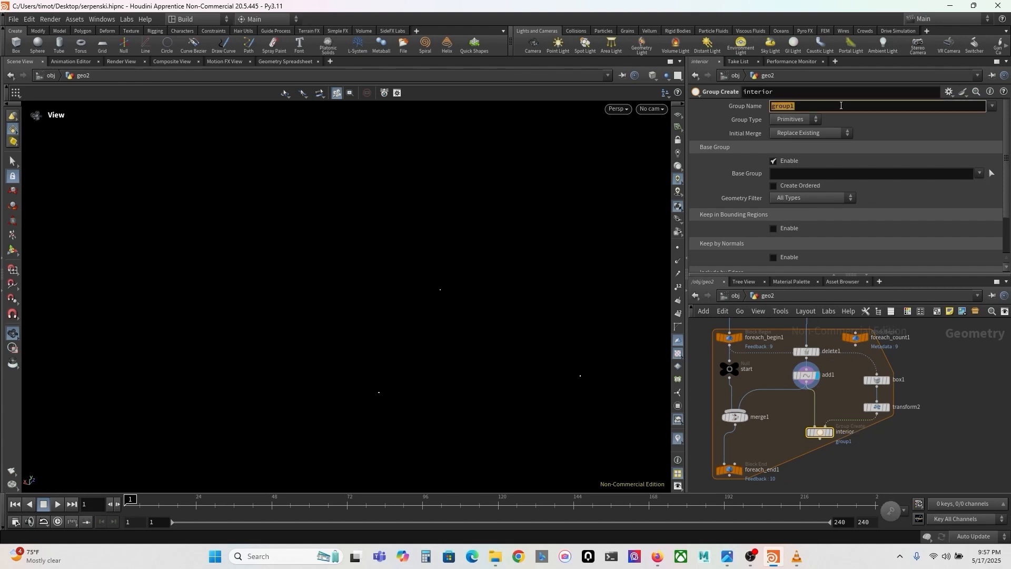
pyautogui.click(808, 105)
pyautogui.doubleClick(787, 106)
pyautogui.write('$OS')
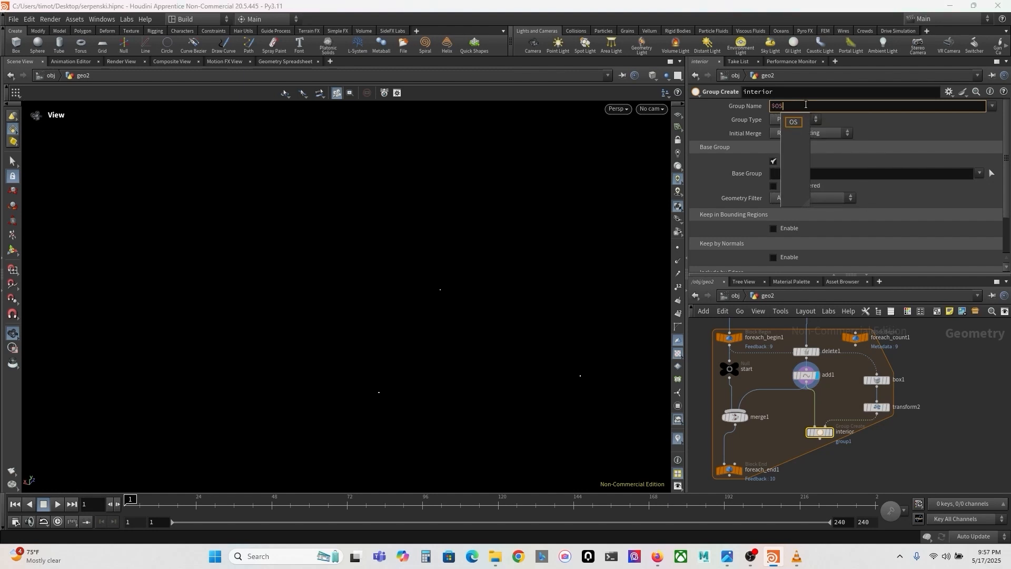
pyautogui.press('Return')
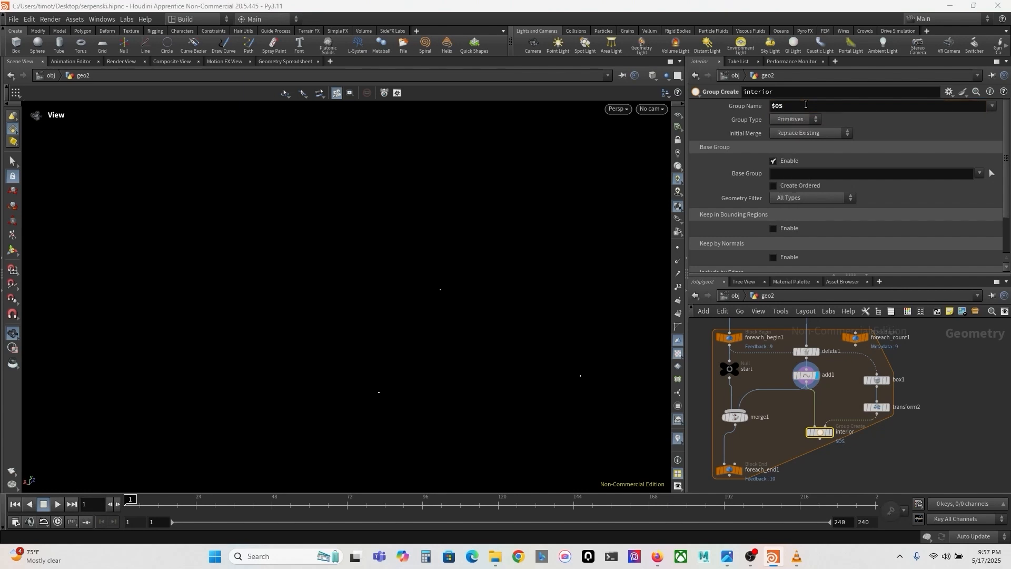
pyautogui.doubleClick(853, 433)
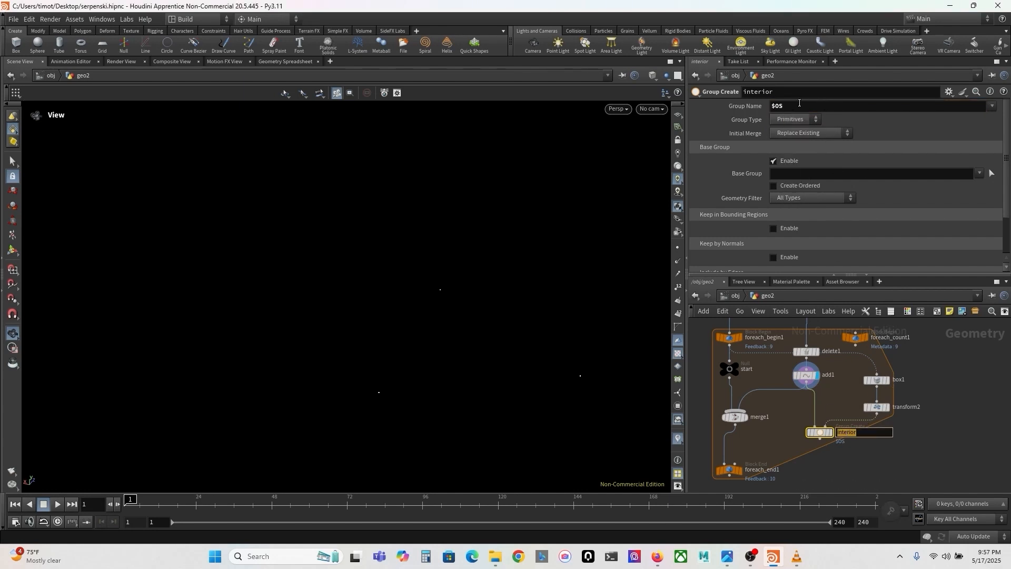
pyautogui.click(803, 104)
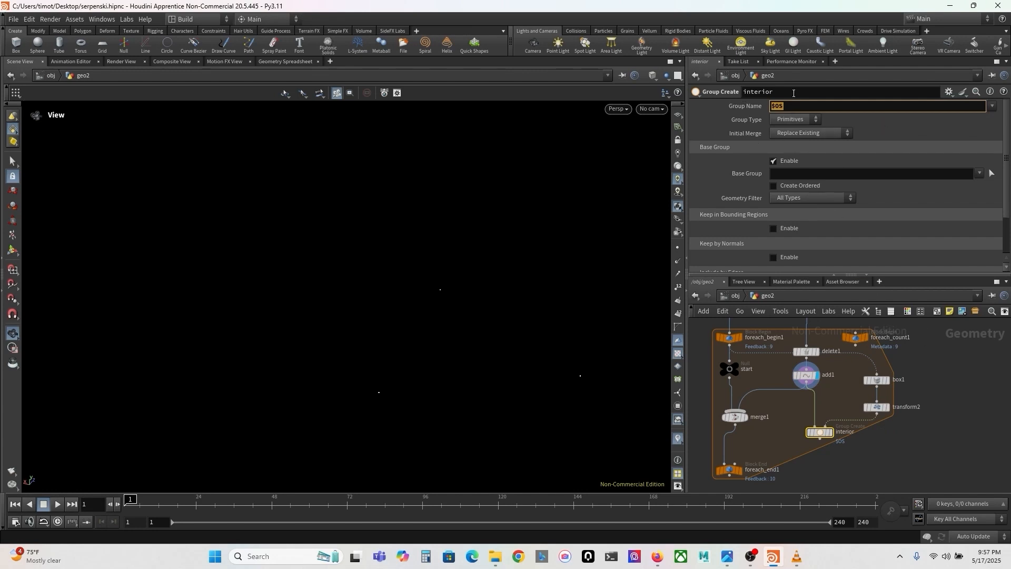
pyautogui.click(958, 437)
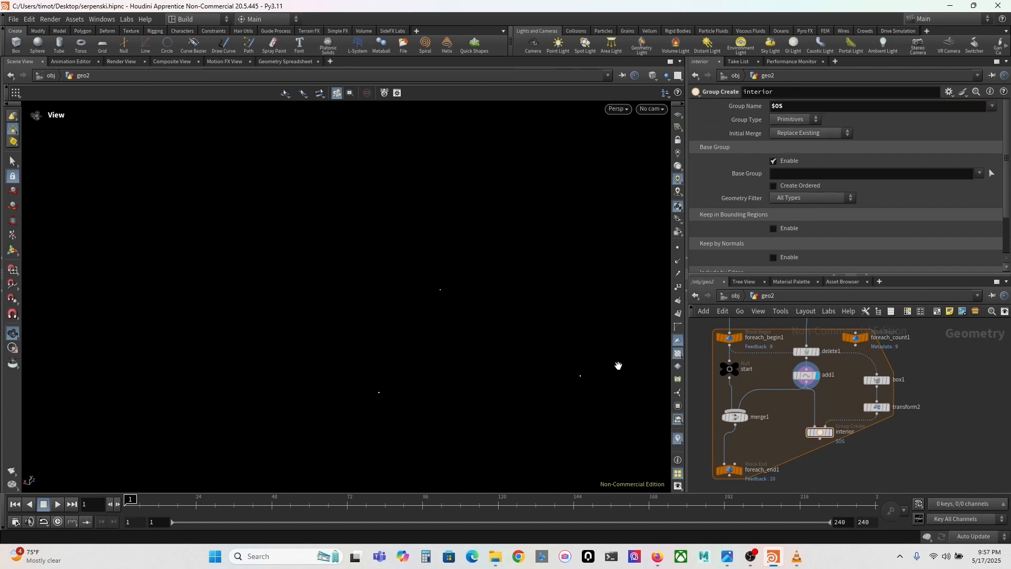
# Set the interior node's group type to Points and enable Keep in Bounding Regions with the Bounding Object type
pyautogui.click(796, 119)
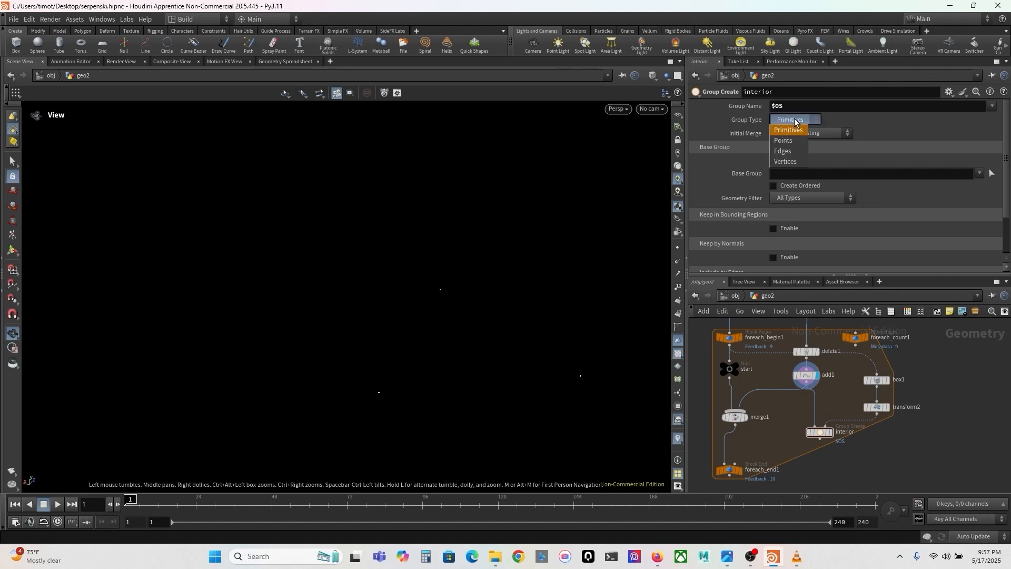
pyautogui.click(791, 137)
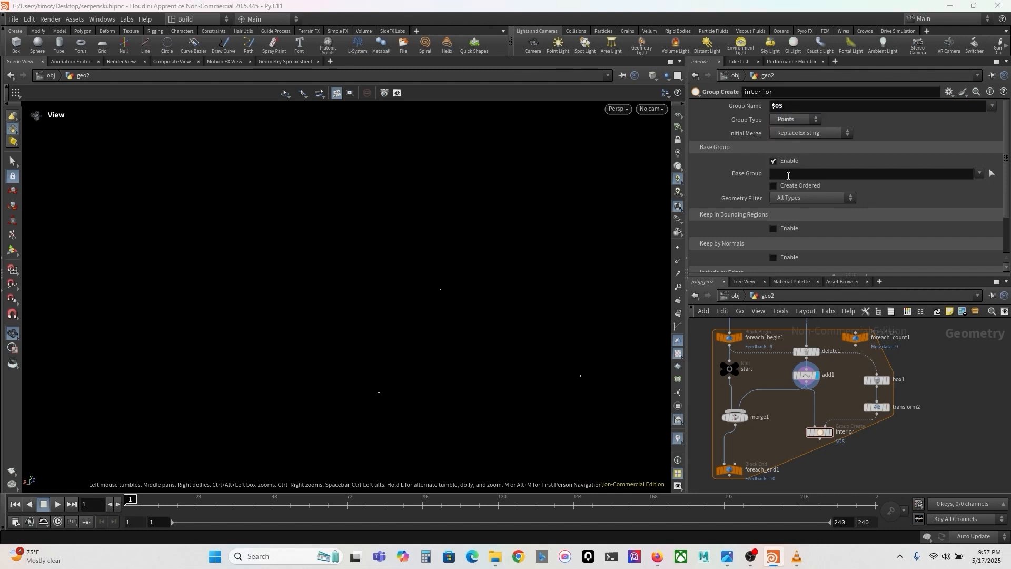
pyautogui.scroll(-2, 788, 176)
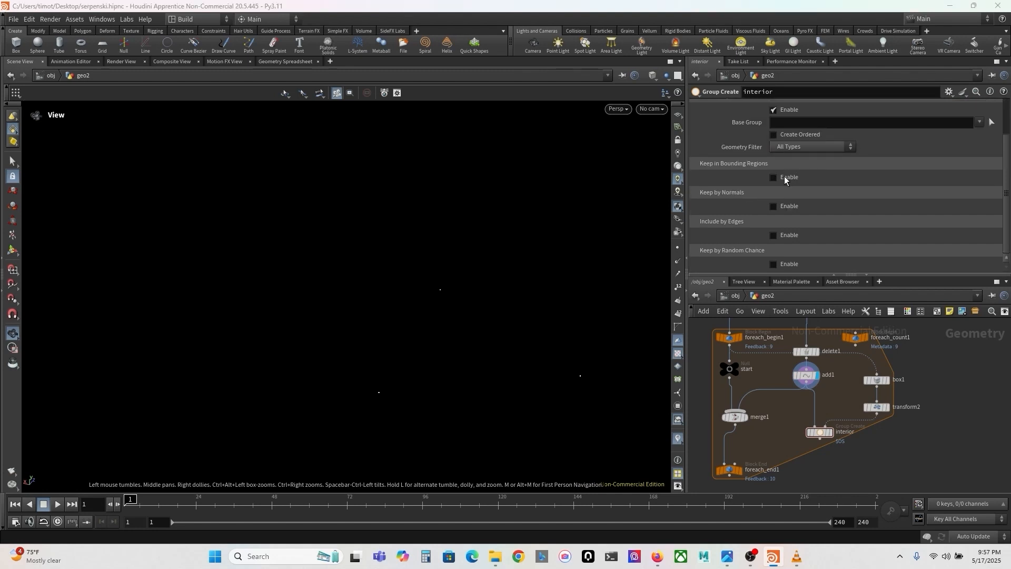
pyautogui.click(773, 177)
pyautogui.click(835, 191)
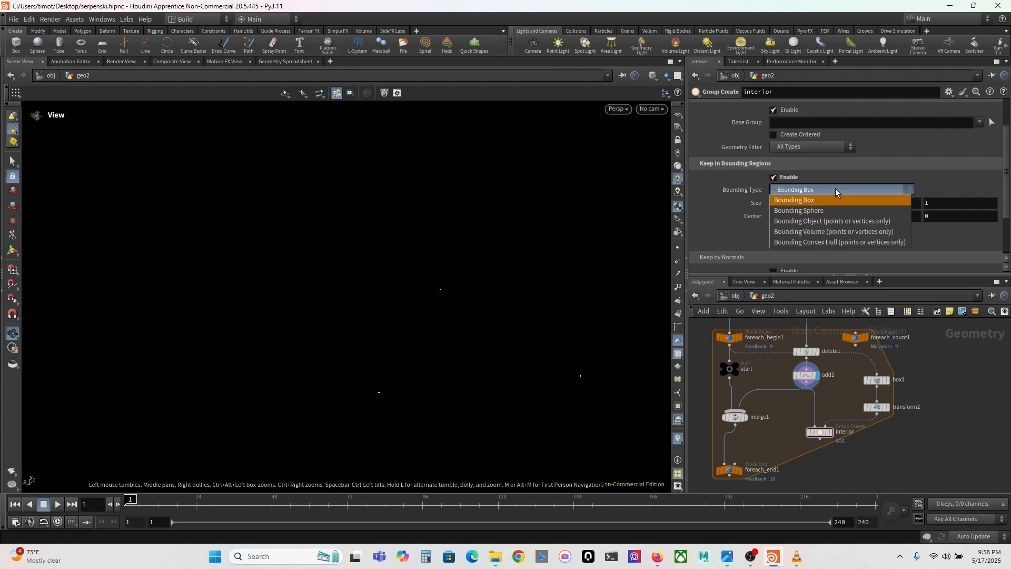
pyautogui.click(840, 222)
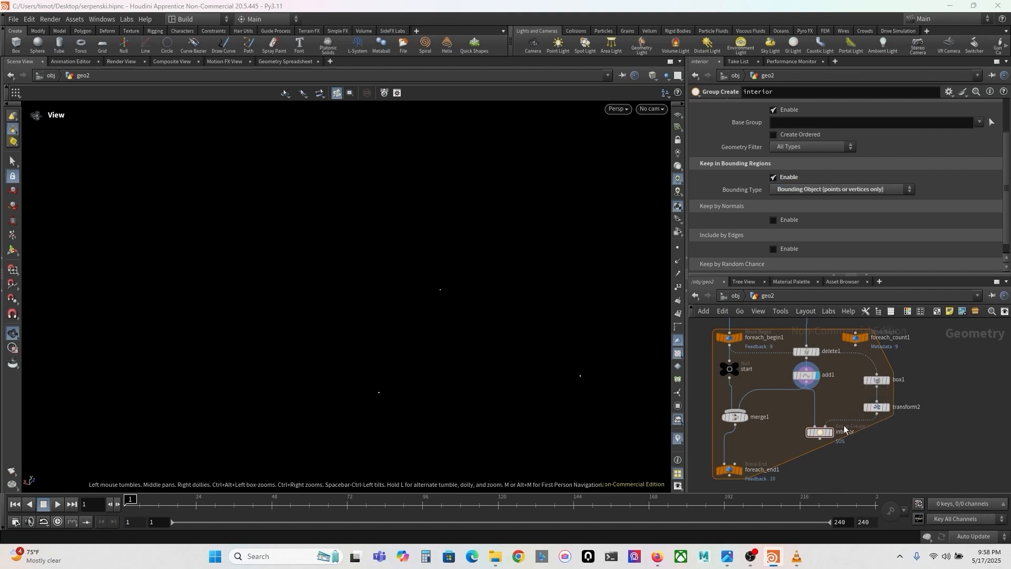
# Display the interior node and inspect the points against the bounding box from several angles
pyautogui.click(831, 432)
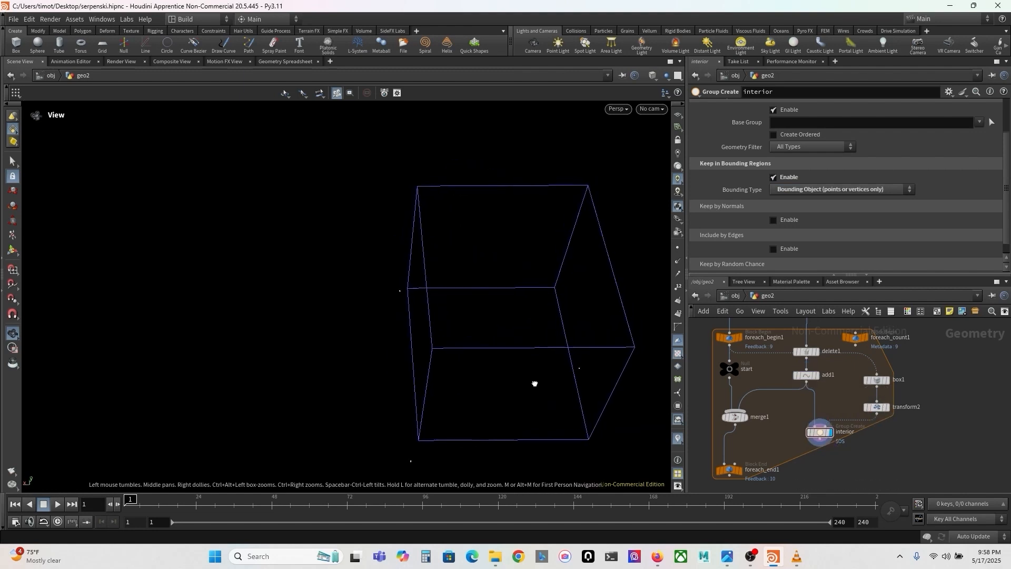
pyautogui.moveTo(534, 384); pyautogui.dragTo(429, 402)
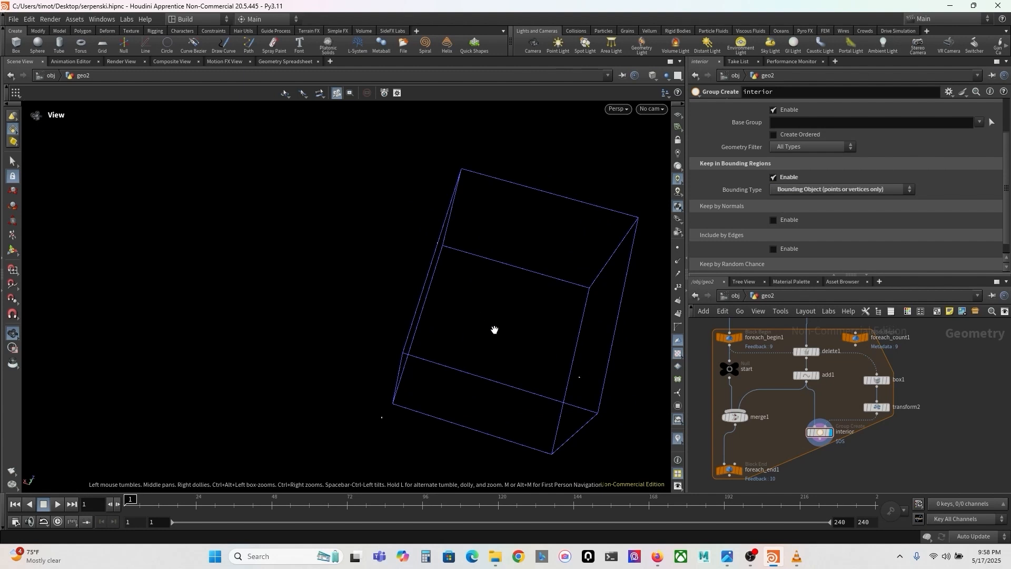
pyautogui.moveTo(530, 285); pyautogui.dragTo(488, 314)
# Add a Blast node below the interior node and connect interior to its input
pyautogui.moveTo(902, 471); pyautogui.dragTo(892, 407, button='middle')
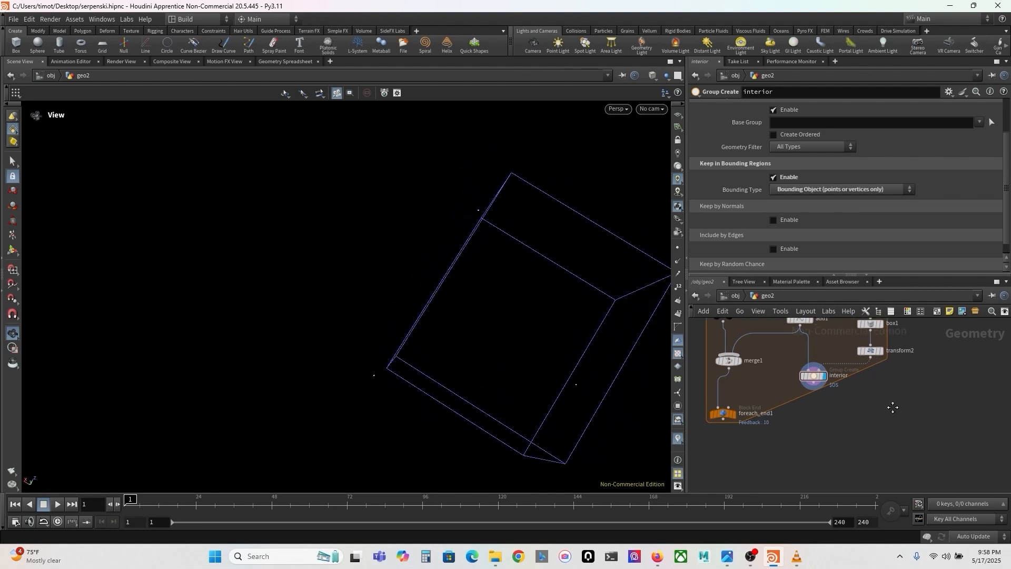
pyautogui.press('Tab')
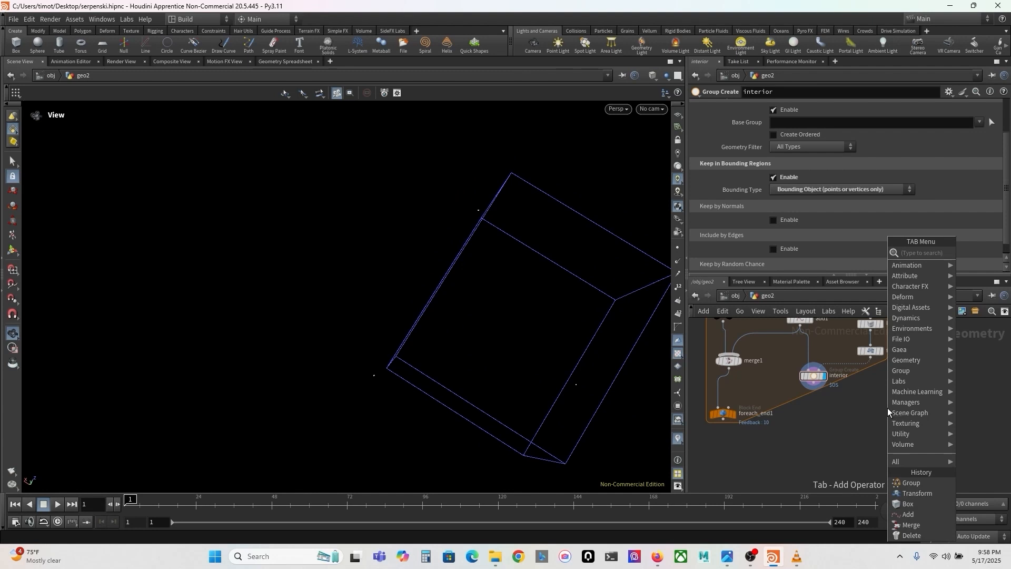
pyautogui.write('blast')
pyautogui.press('Return')
pyautogui.click(887, 408)
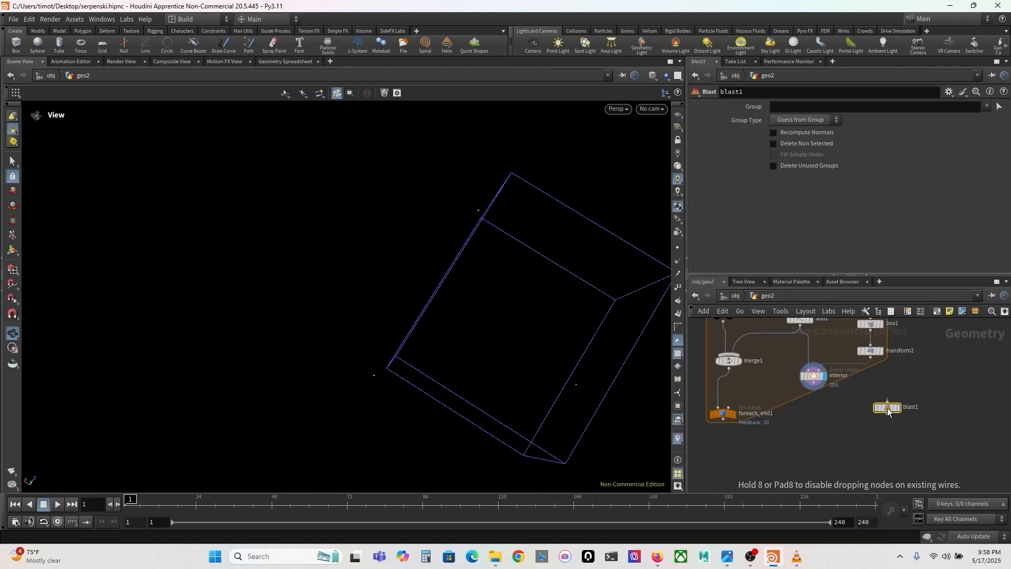
pyautogui.click(816, 406)
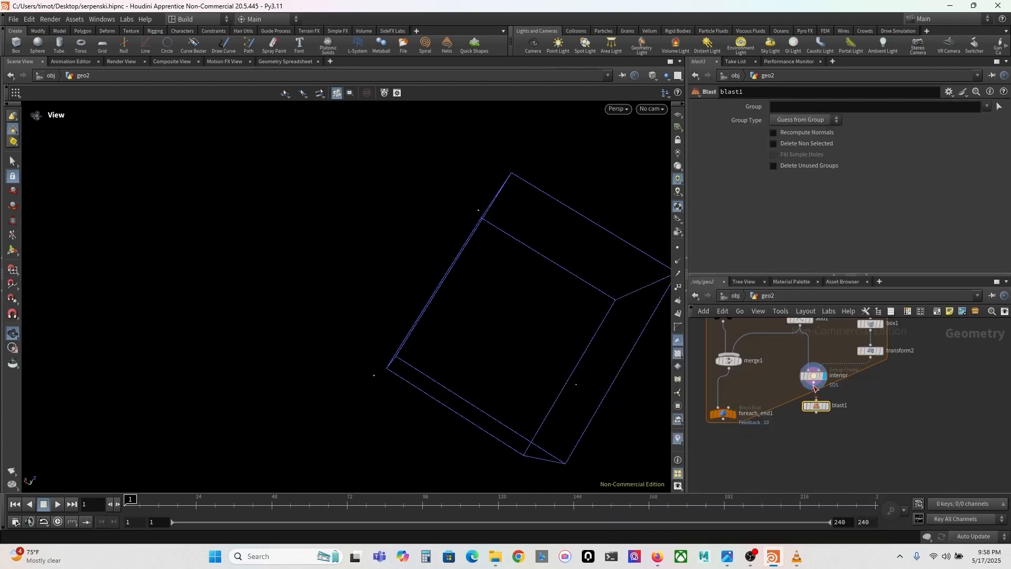
pyautogui.moveTo(813, 388); pyautogui.dragTo(814, 401)
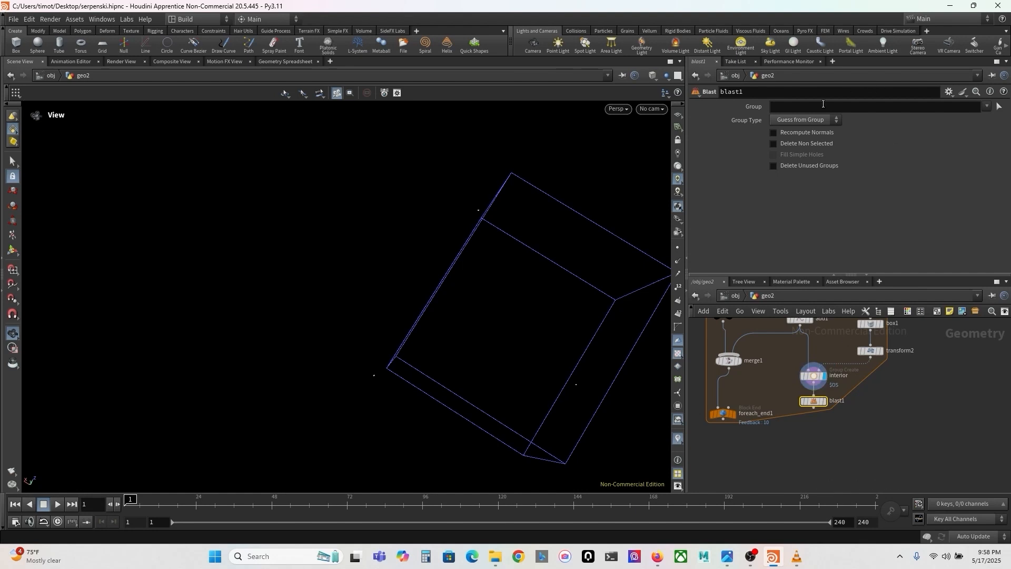
# Set the blast1 node's group to interior and view the points and bounding box from another angle
pyautogui.click(988, 107)
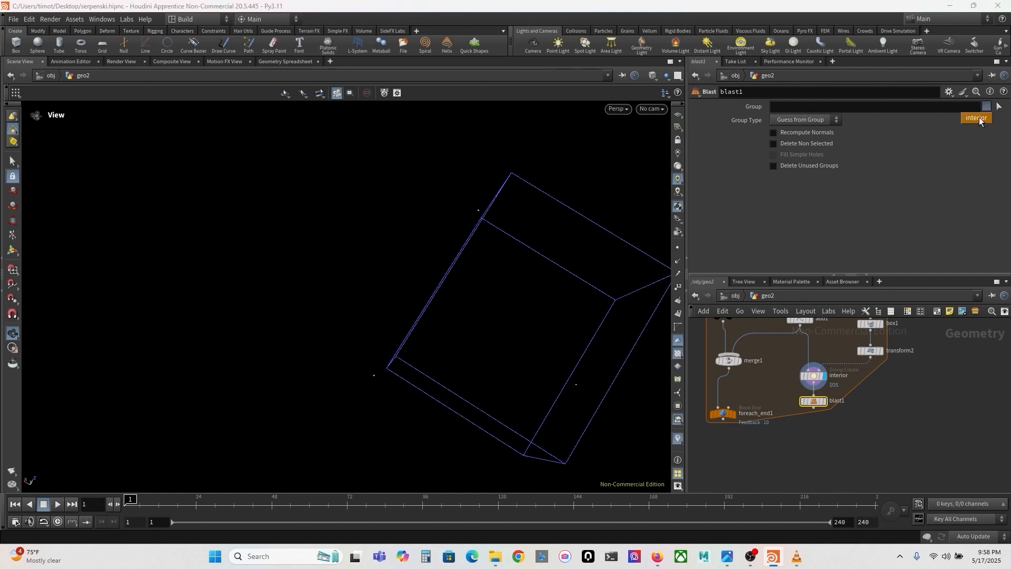
pyautogui.click(977, 118)
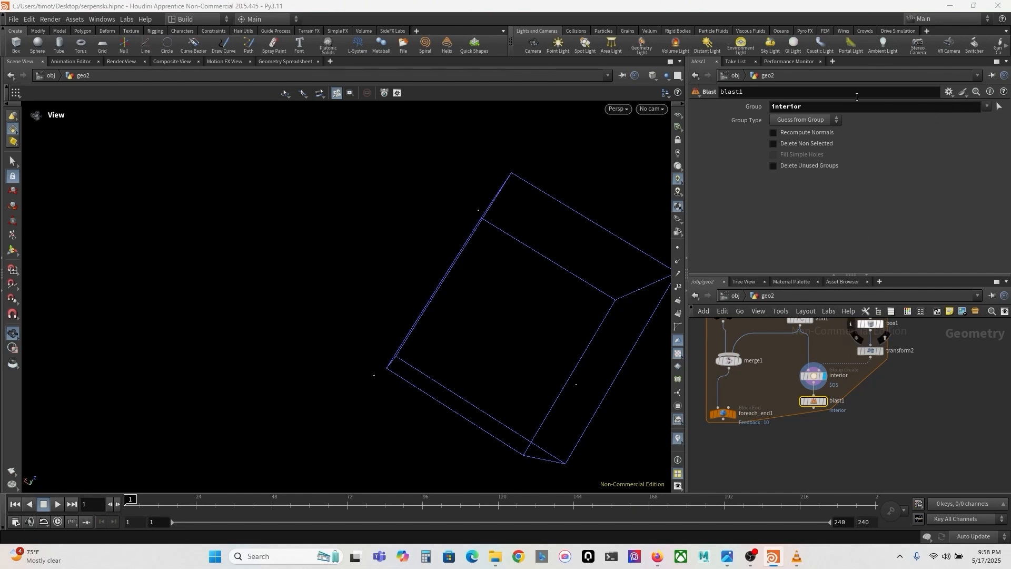
pyautogui.moveTo(501, 284); pyautogui.dragTo(490, 285)
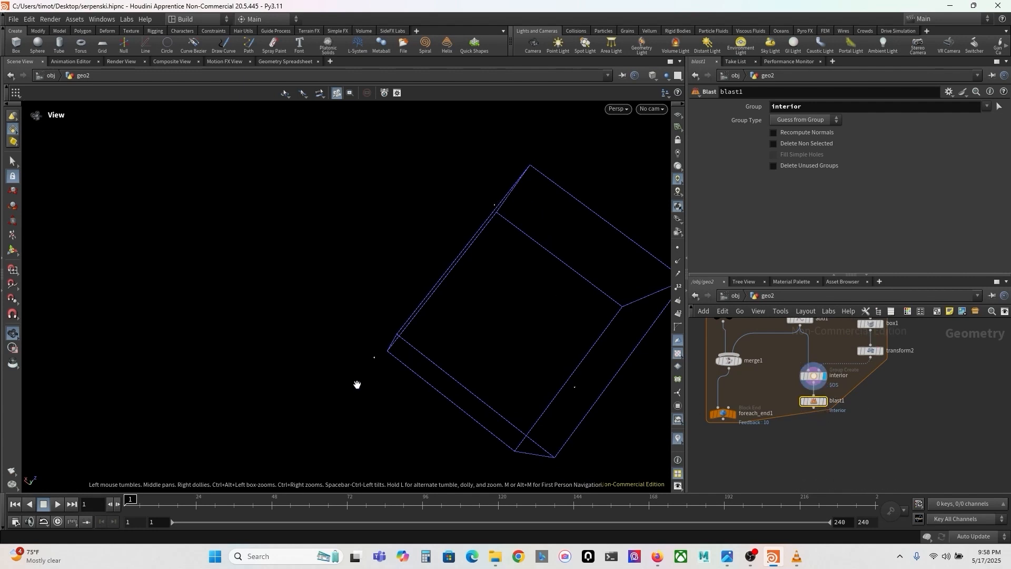
pyautogui.moveTo(616, 400); pyautogui.dragTo(532, 376)
# Move foreach_end1 further down and add a Copy to Points node, wiring merge1 to its first input and blast1 to its second
pyautogui.scroll(-3, 851, 432)
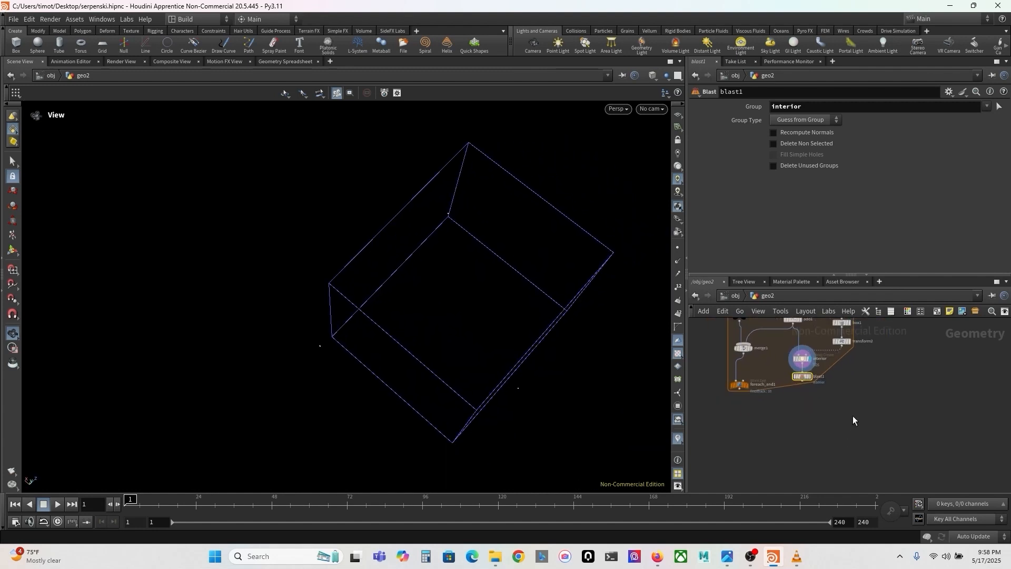
pyautogui.moveTo(746, 372); pyautogui.dragTo(750, 425)
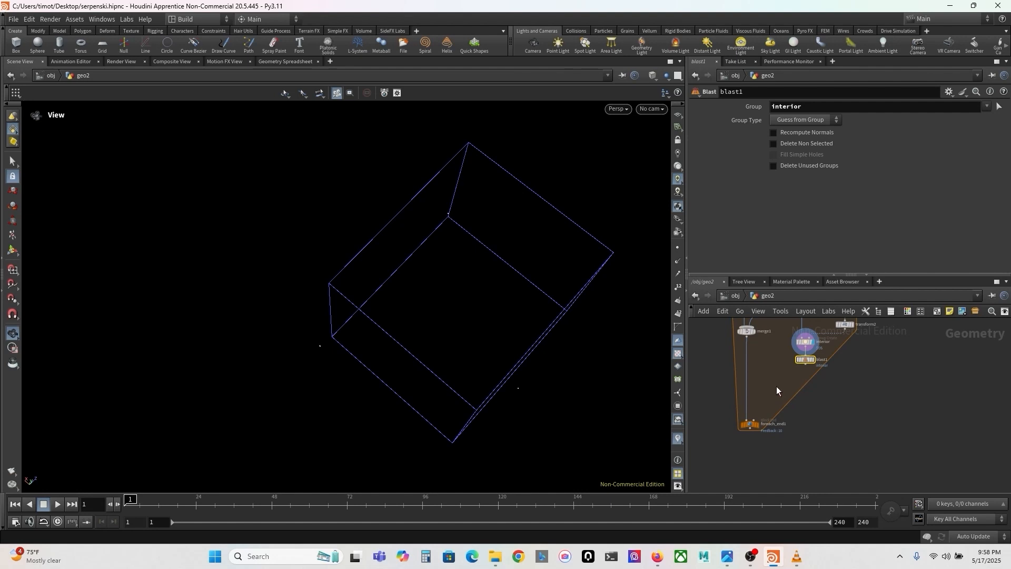
pyautogui.scroll(3, 772, 401)
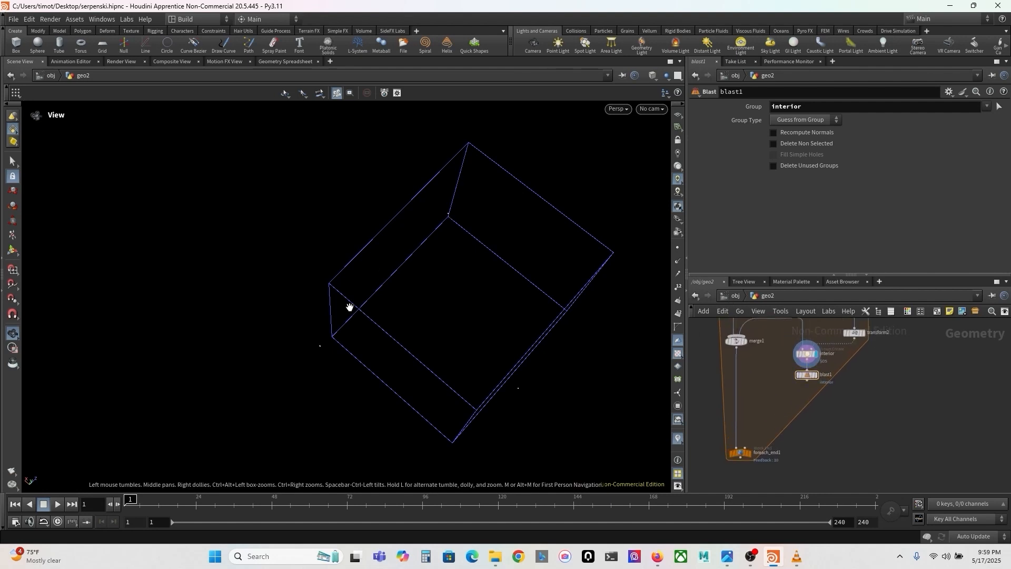
pyautogui.press('Tab')
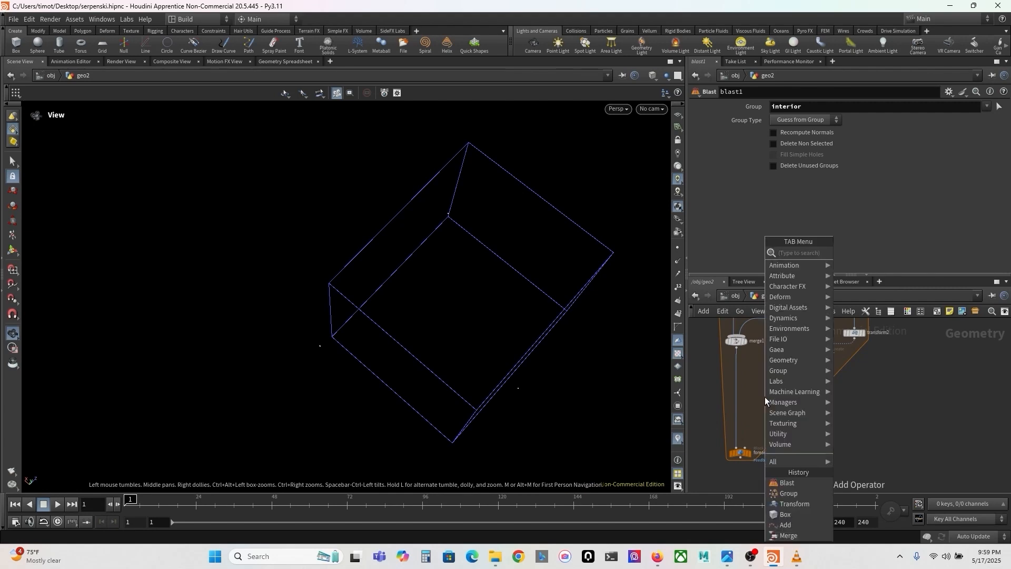
pyautogui.write('copy to')
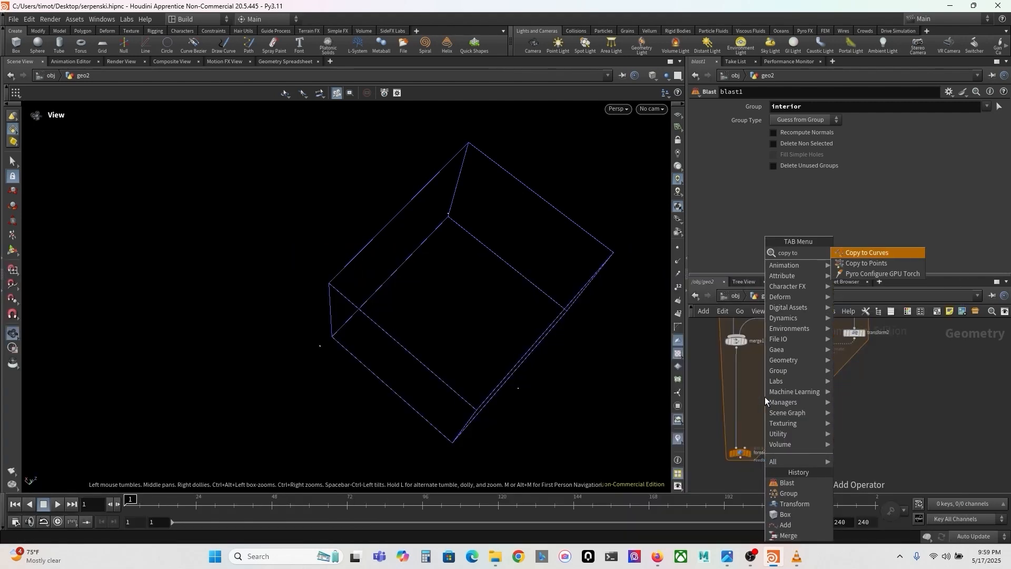
pyautogui.press('Down')
pyautogui.press('Return')
pyautogui.click(765, 396)
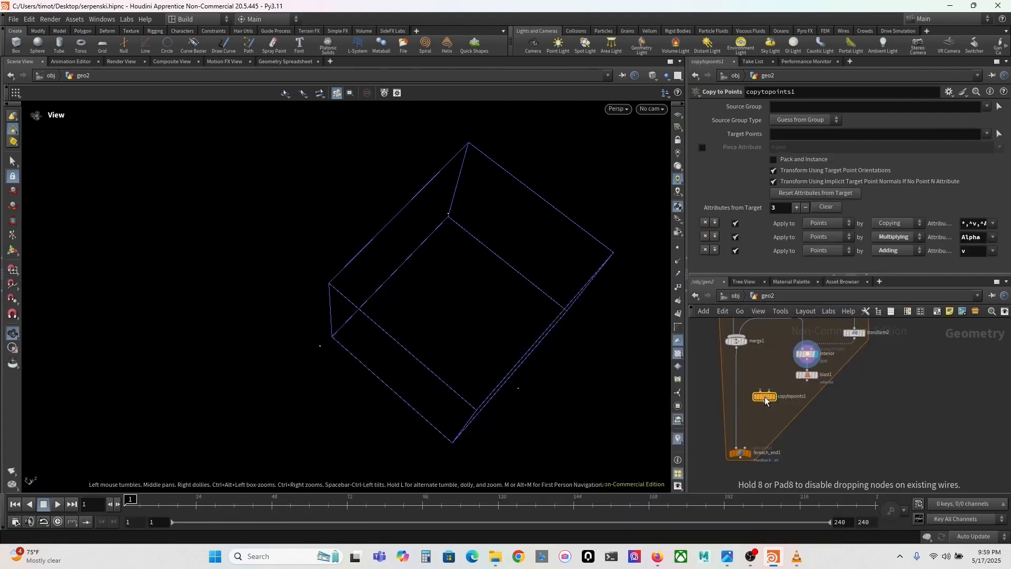
pyautogui.moveTo(737, 348); pyautogui.dragTo(771, 391)
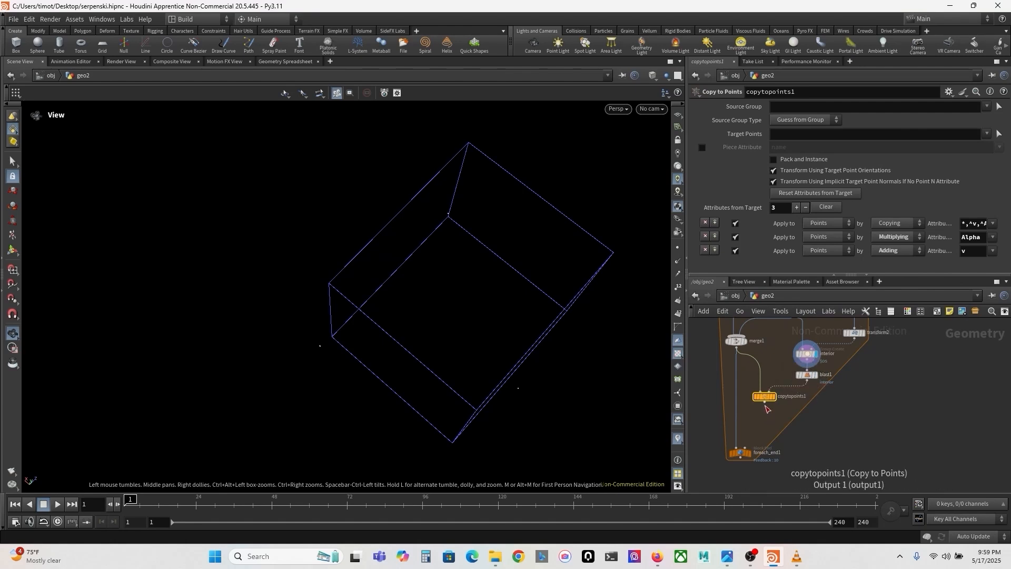
pyautogui.moveTo(752, 362); pyautogui.dragTo(751, 385, button='middle')
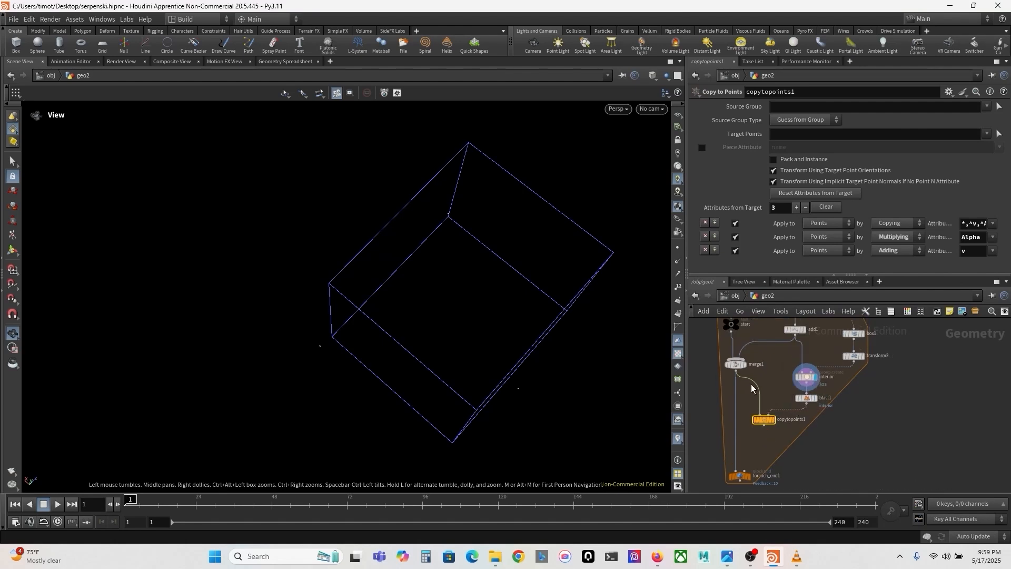
# Move merge1 down to just above foreach_end1 and cut its wires to copytopoints1 and add1
pyautogui.press('y')
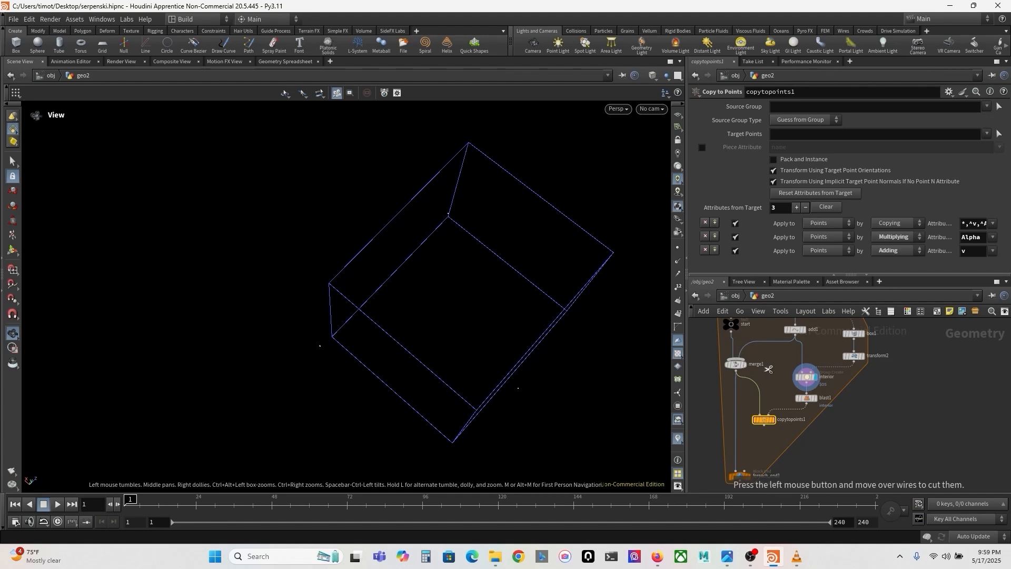
pyautogui.moveTo(768, 369); pyautogui.dragTo(755, 397)
pyautogui.moveTo(739, 362); pyautogui.dragTo(738, 448)
pyautogui.press('y')
pyautogui.moveTo(754, 349); pyautogui.dragTo(760, 374)
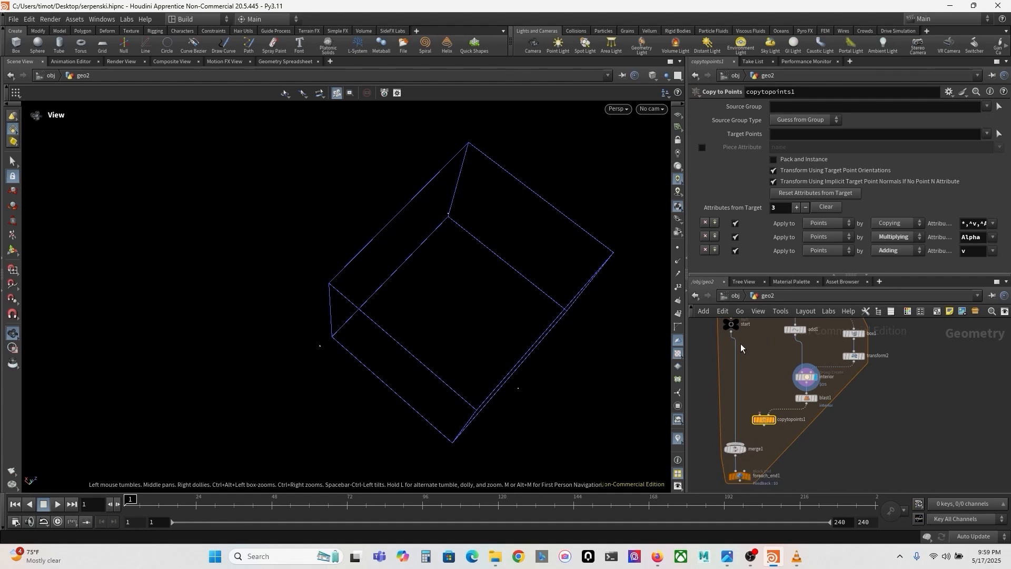
# Connect the start node to the first input of copytopoints1 and feed copytopoints1 into merge1
pyautogui.click(731, 332)
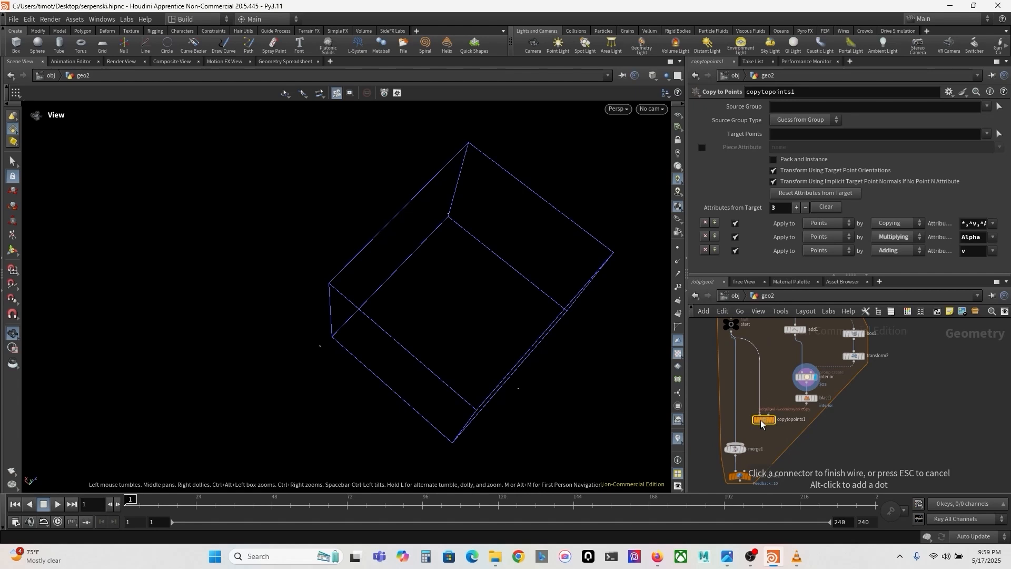
pyautogui.click(760, 420)
pyautogui.moveTo(761, 417); pyautogui.dragTo(760, 416)
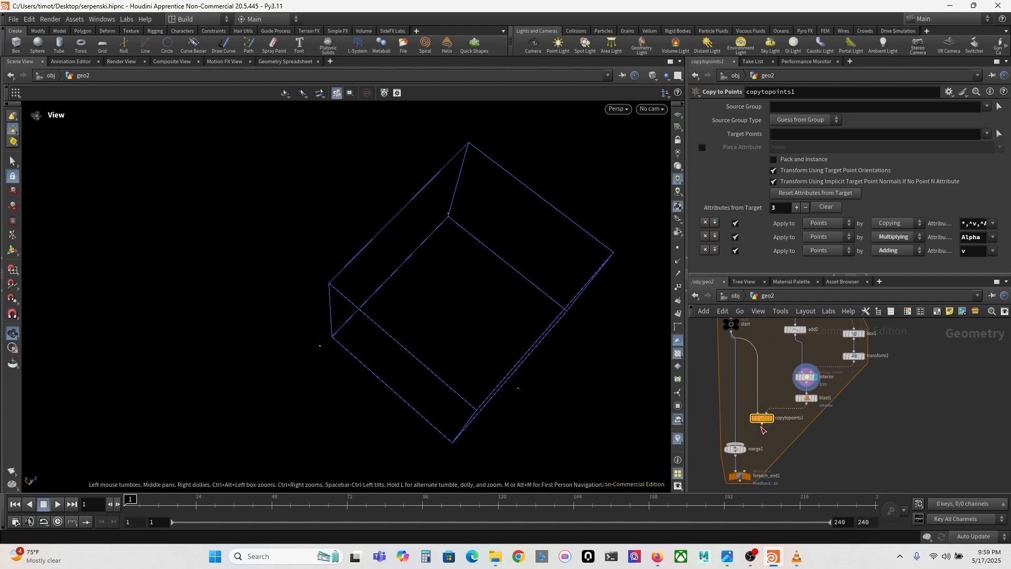
pyautogui.click(762, 424)
pyautogui.click(746, 443)
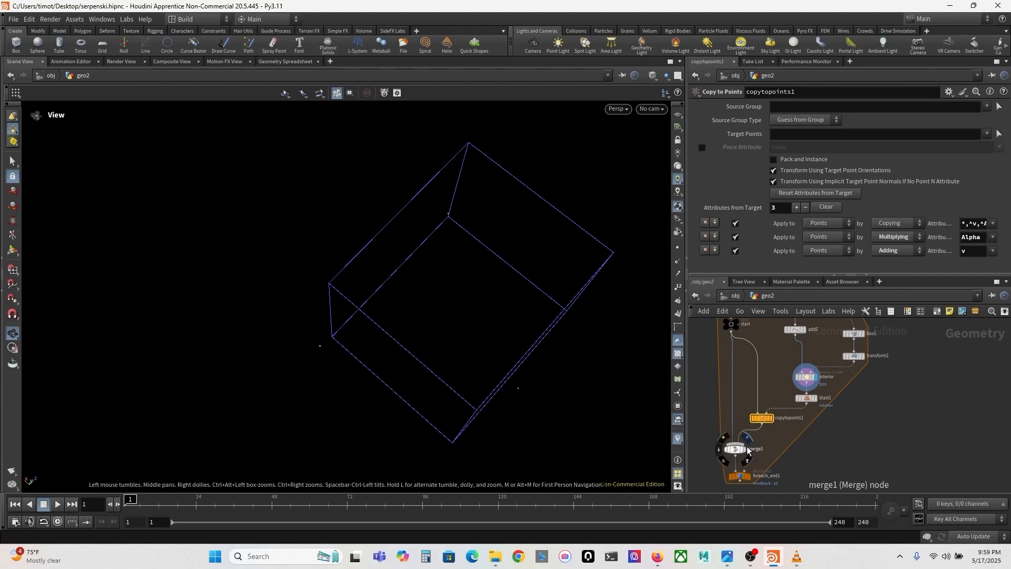
pyautogui.moveTo(782, 436); pyautogui.dragTo(779, 460, button='middle')
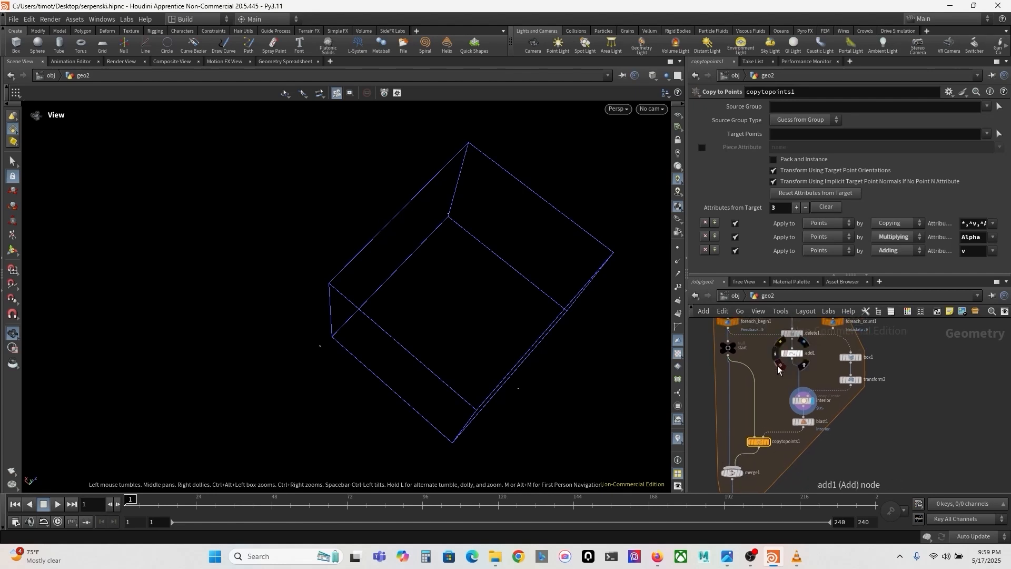
pyautogui.moveTo(778, 369); pyautogui.dragTo(774, 394, button='middle')
pyautogui.moveTo(782, 394)
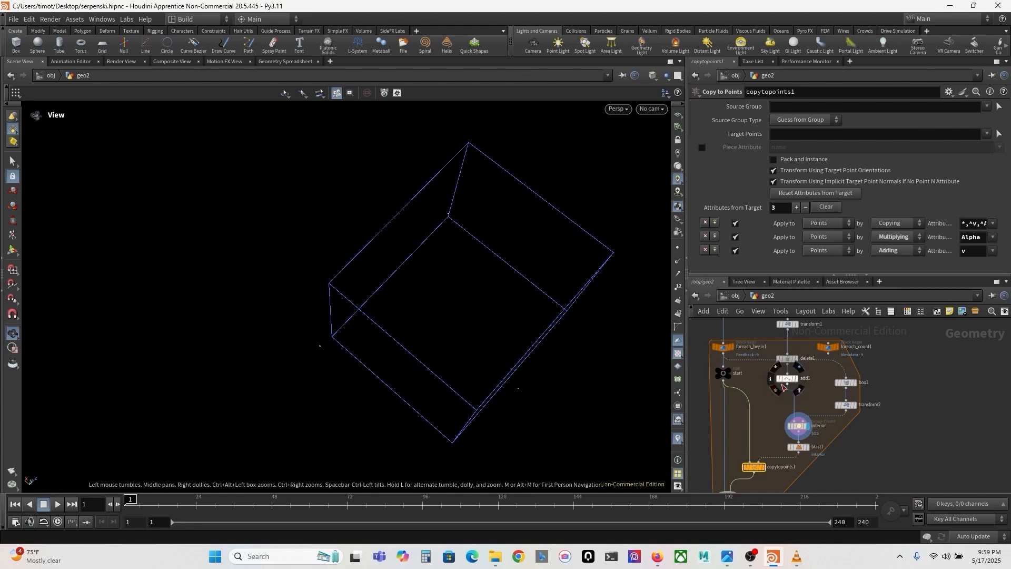
pyautogui.moveTo(778, 404); pyautogui.dragTo(775, 383, button='middle')
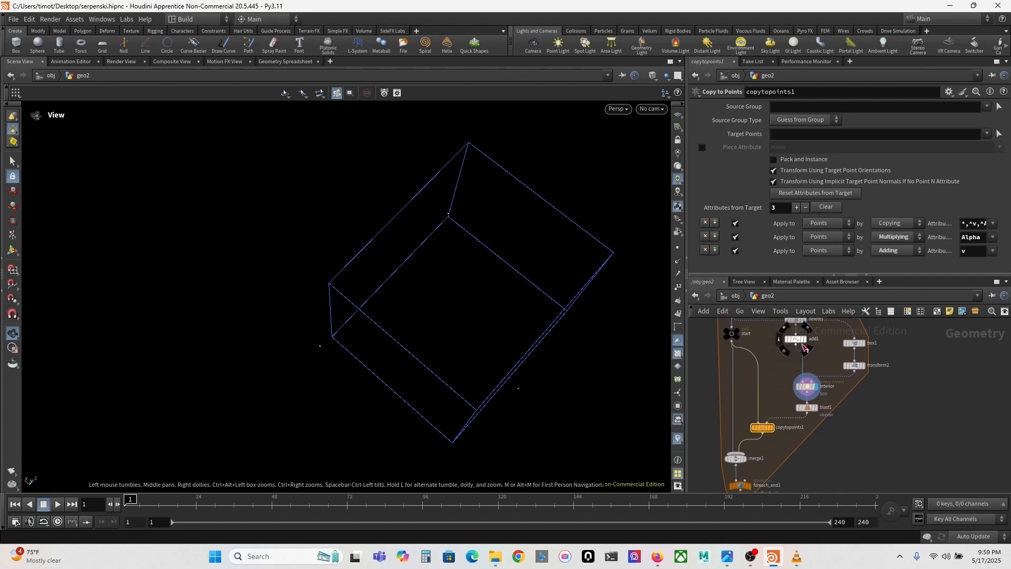
pyautogui.moveTo(762, 433); pyautogui.dragTo(737, 448)
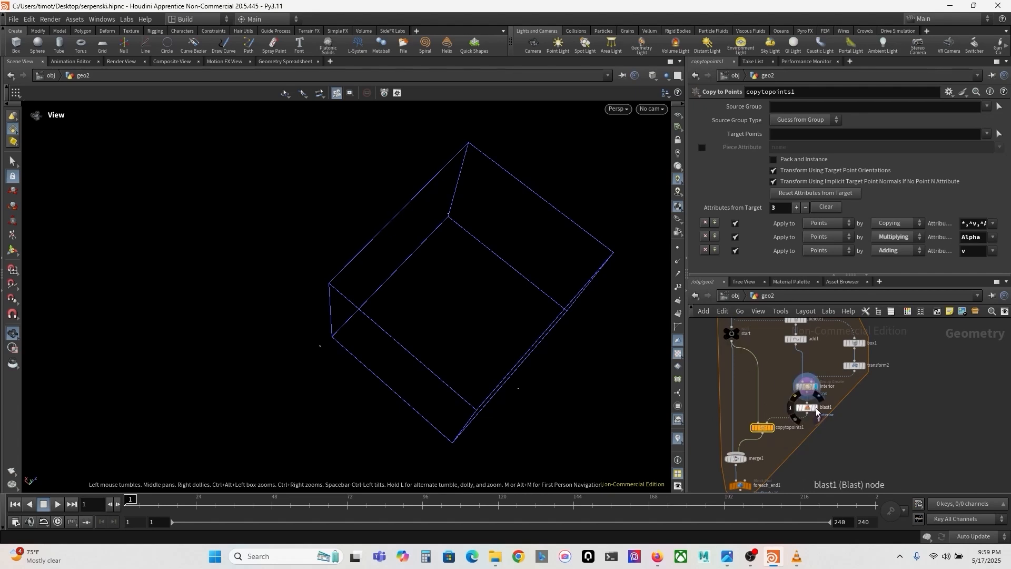
# Display blast1 and then copytopoints1 to check the remaining points and the pyramids copied onto them
pyautogui.click(817, 407)
pyautogui.moveTo(836, 438); pyautogui.dragTo(863, 389, button='middle')
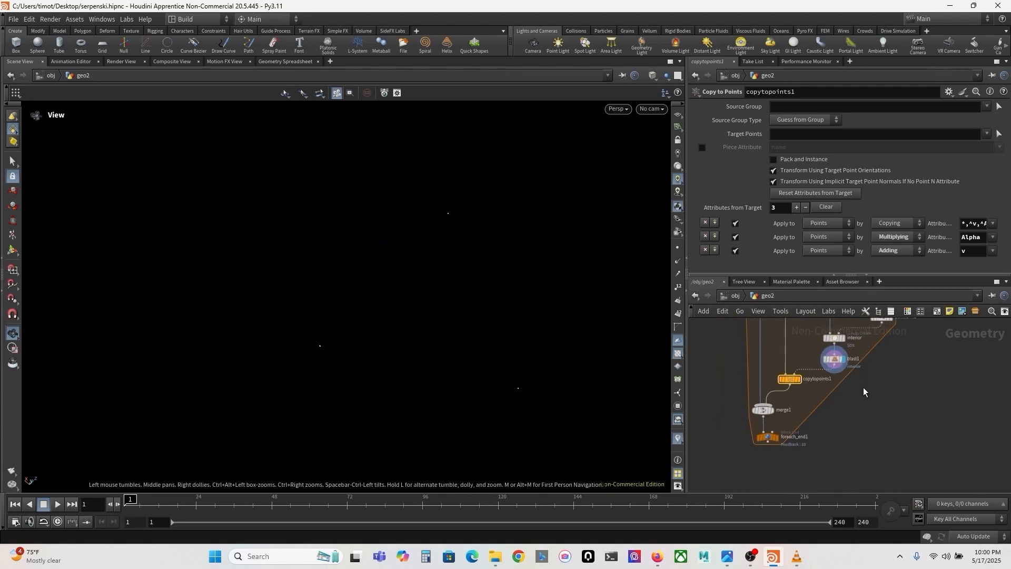
pyautogui.click(799, 379)
pyautogui.moveTo(570, 364); pyautogui.dragTo(519, 383)
pyautogui.moveTo(518, 387); pyautogui.dragTo(528, 287, button='middle')
pyautogui.scroll(-1, 696, 374)
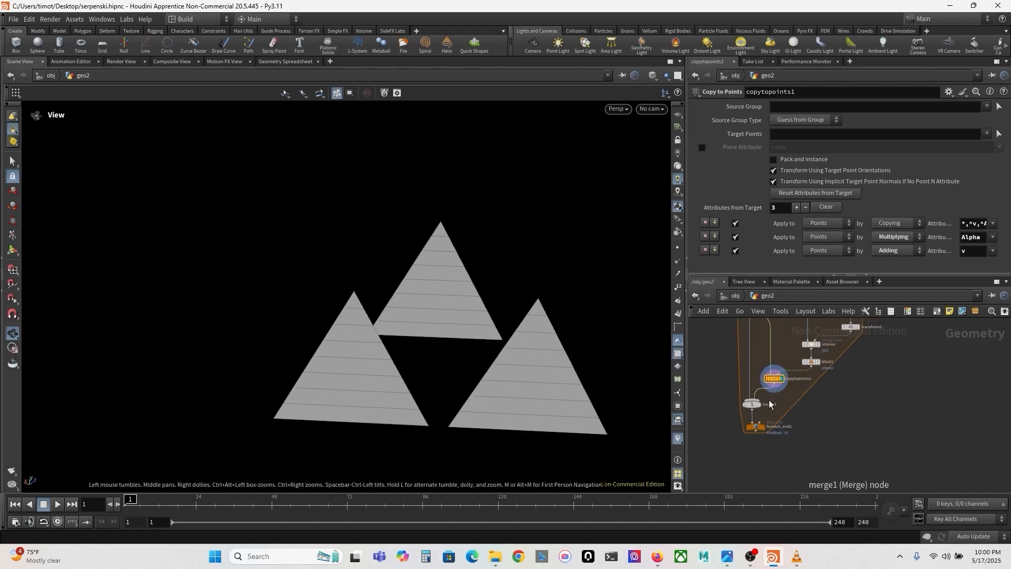
# Display merge1 and then foreach_end1 to show the merged pyramids and the looped result
pyautogui.scroll(1, 760, 405)
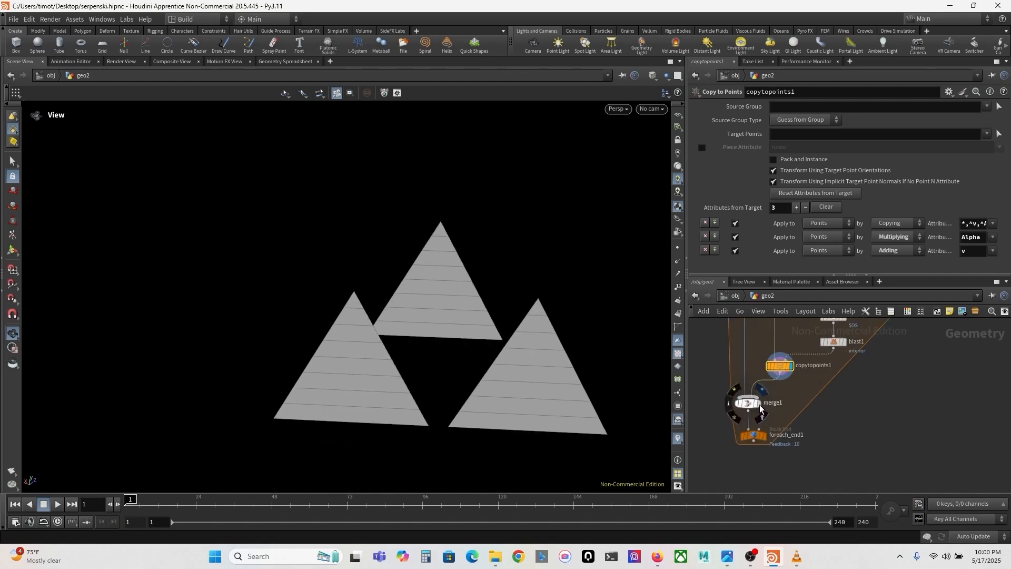
pyautogui.click(759, 407)
pyautogui.moveTo(760, 408); pyautogui.dragTo(777, 387, button='middle')
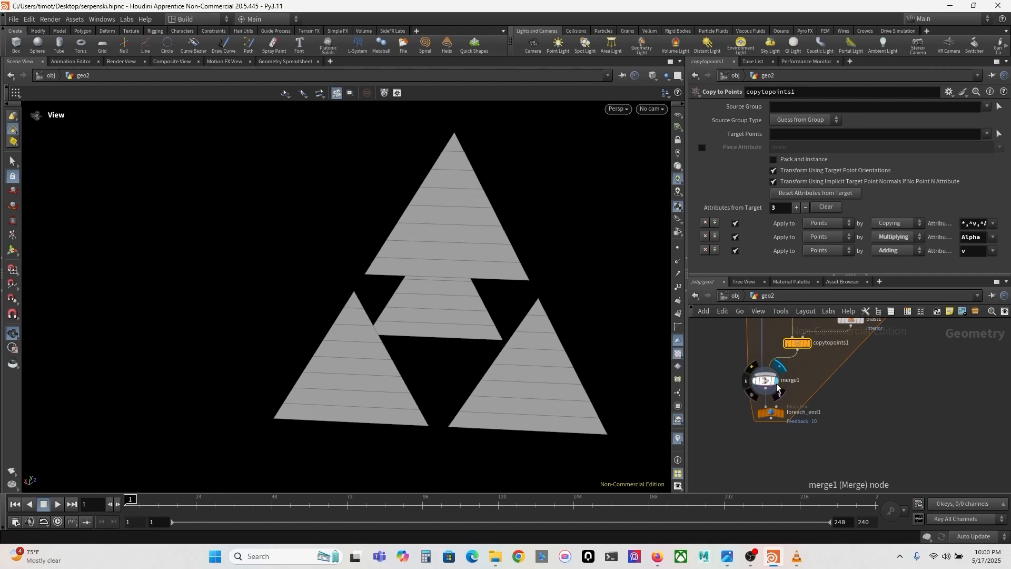
pyautogui.click(782, 412)
pyautogui.moveTo(592, 323); pyautogui.dragTo(592, 182)
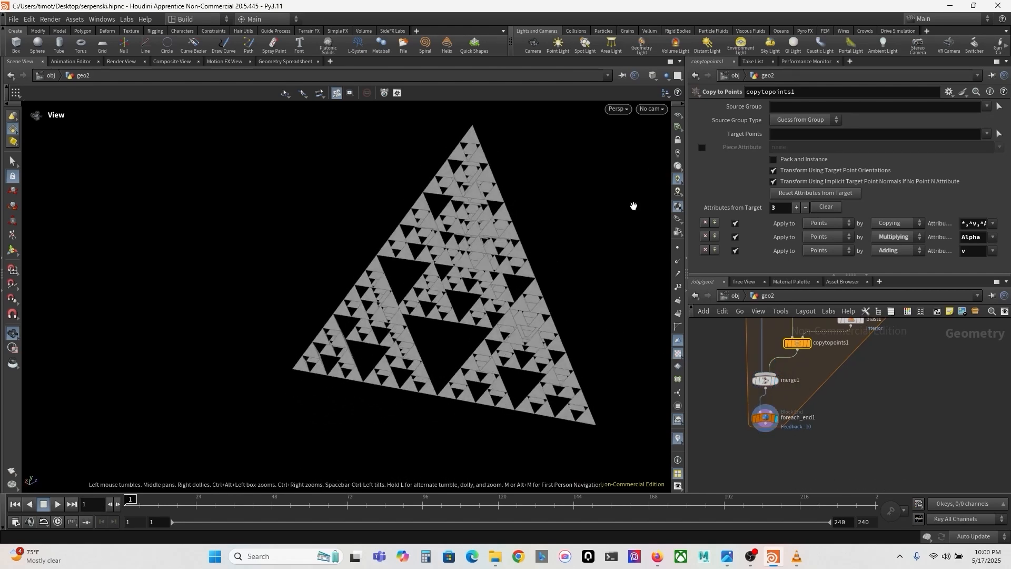
# Raise the foreach_end1 iterations to 50 and then to 80, viewing the pyramid in between
pyautogui.click(764, 418)
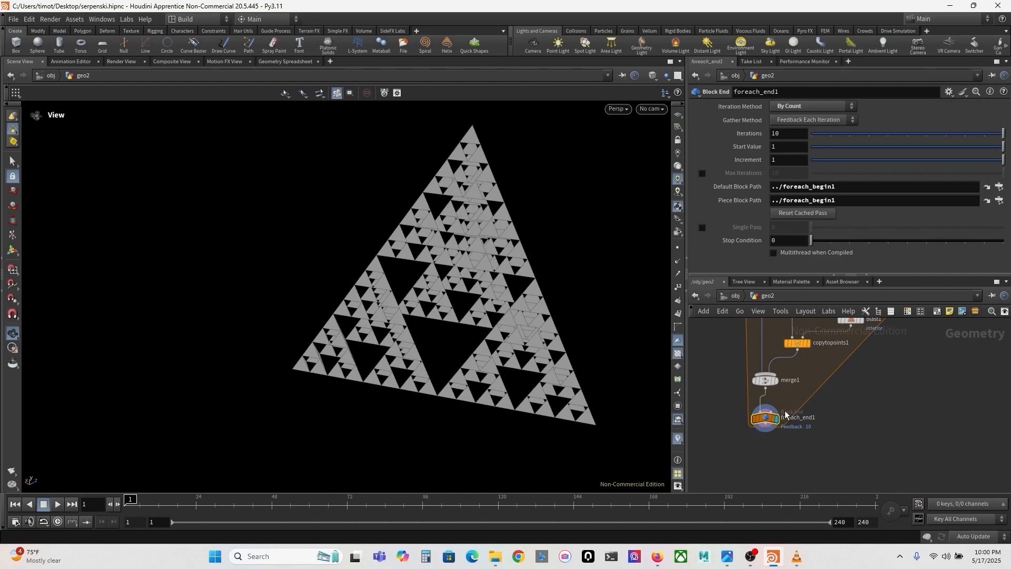
pyautogui.moveTo(780, 132); pyautogui.dragTo(808, 111, button='middle')
pyautogui.moveTo(475, 315); pyautogui.dragTo(476, 289, button='middle')
pyautogui.moveTo(476, 289); pyautogui.dragTo(318, 264, button='right')
pyautogui.moveTo(415, 260); pyautogui.dragTo(431, 250, button='middle')
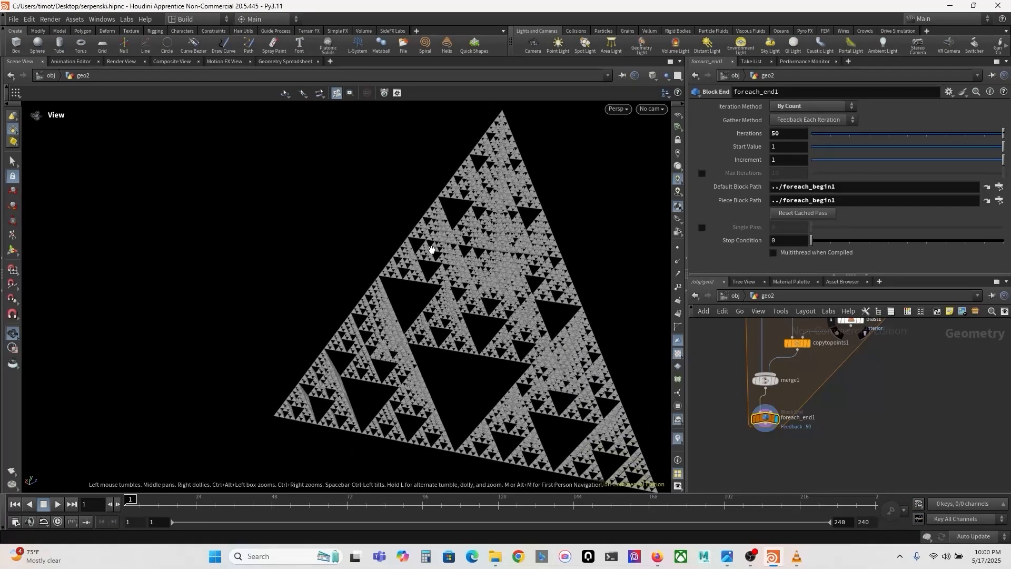
pyautogui.moveTo(431, 249); pyautogui.dragTo(449, 257)
pyautogui.moveTo(793, 133); pyautogui.dragTo(796, 114, button='middle')
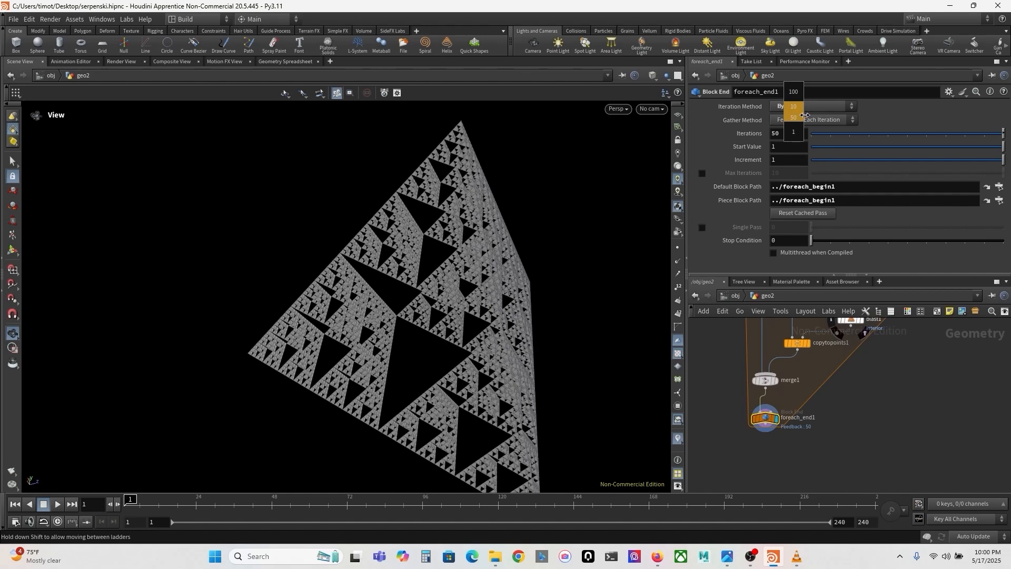
pyautogui.moveTo(808, 115); pyautogui.dragTo(818, 116, button='middle')
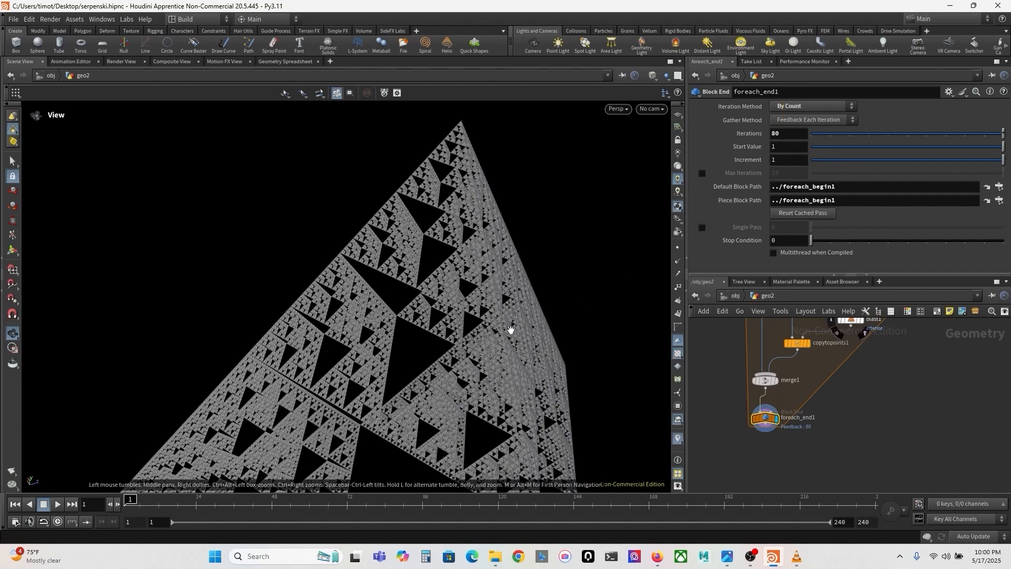
# Examine the fractal pyramid's faces and nested gaps up close and from several angles
pyautogui.moveTo(499, 323); pyautogui.dragTo(524, 211, button='middle')
pyautogui.moveTo(524, 211)
pyautogui.mouseDown()
pyautogui.moveTo(476, 268)
pyautogui.moveTo(466, 343)
pyautogui.moveTo(530, 221)
pyautogui.mouseUp()
pyautogui.scroll(-4, 496, 343)
pyautogui.moveTo(497, 342); pyautogui.dragTo(475, 240, button='middle')
pyautogui.scroll(6, 542, 348)
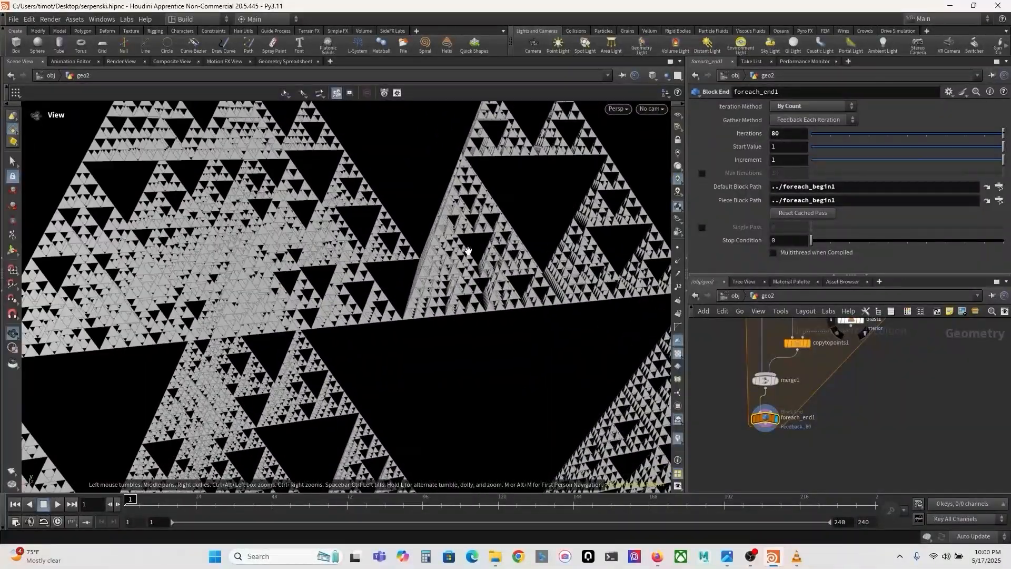
pyautogui.scroll(-2, 542, 348)
pyautogui.moveTo(315, 163); pyautogui.dragTo(415, 259, button='middle')
pyautogui.scroll(4, 402, 276)
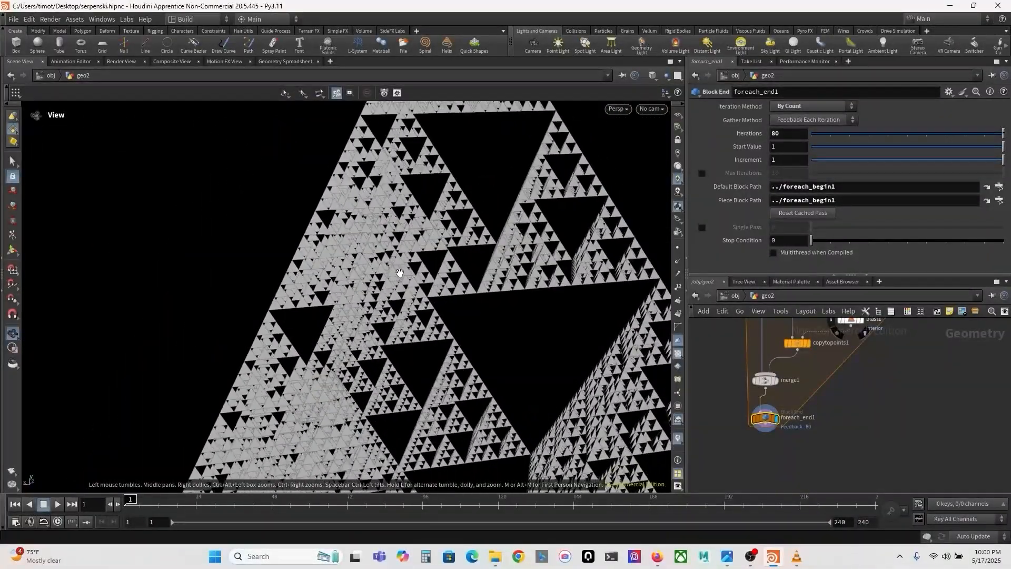
pyautogui.moveTo(429, 186); pyautogui.dragTo(426, 210, button='middle')
pyautogui.moveTo(426, 210); pyautogui.dragTo(548, 176)
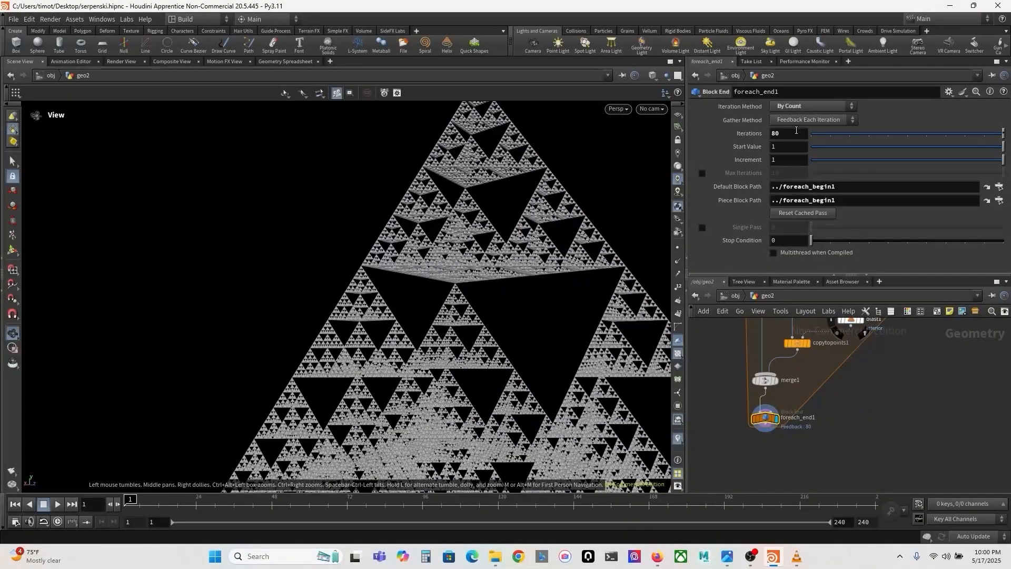